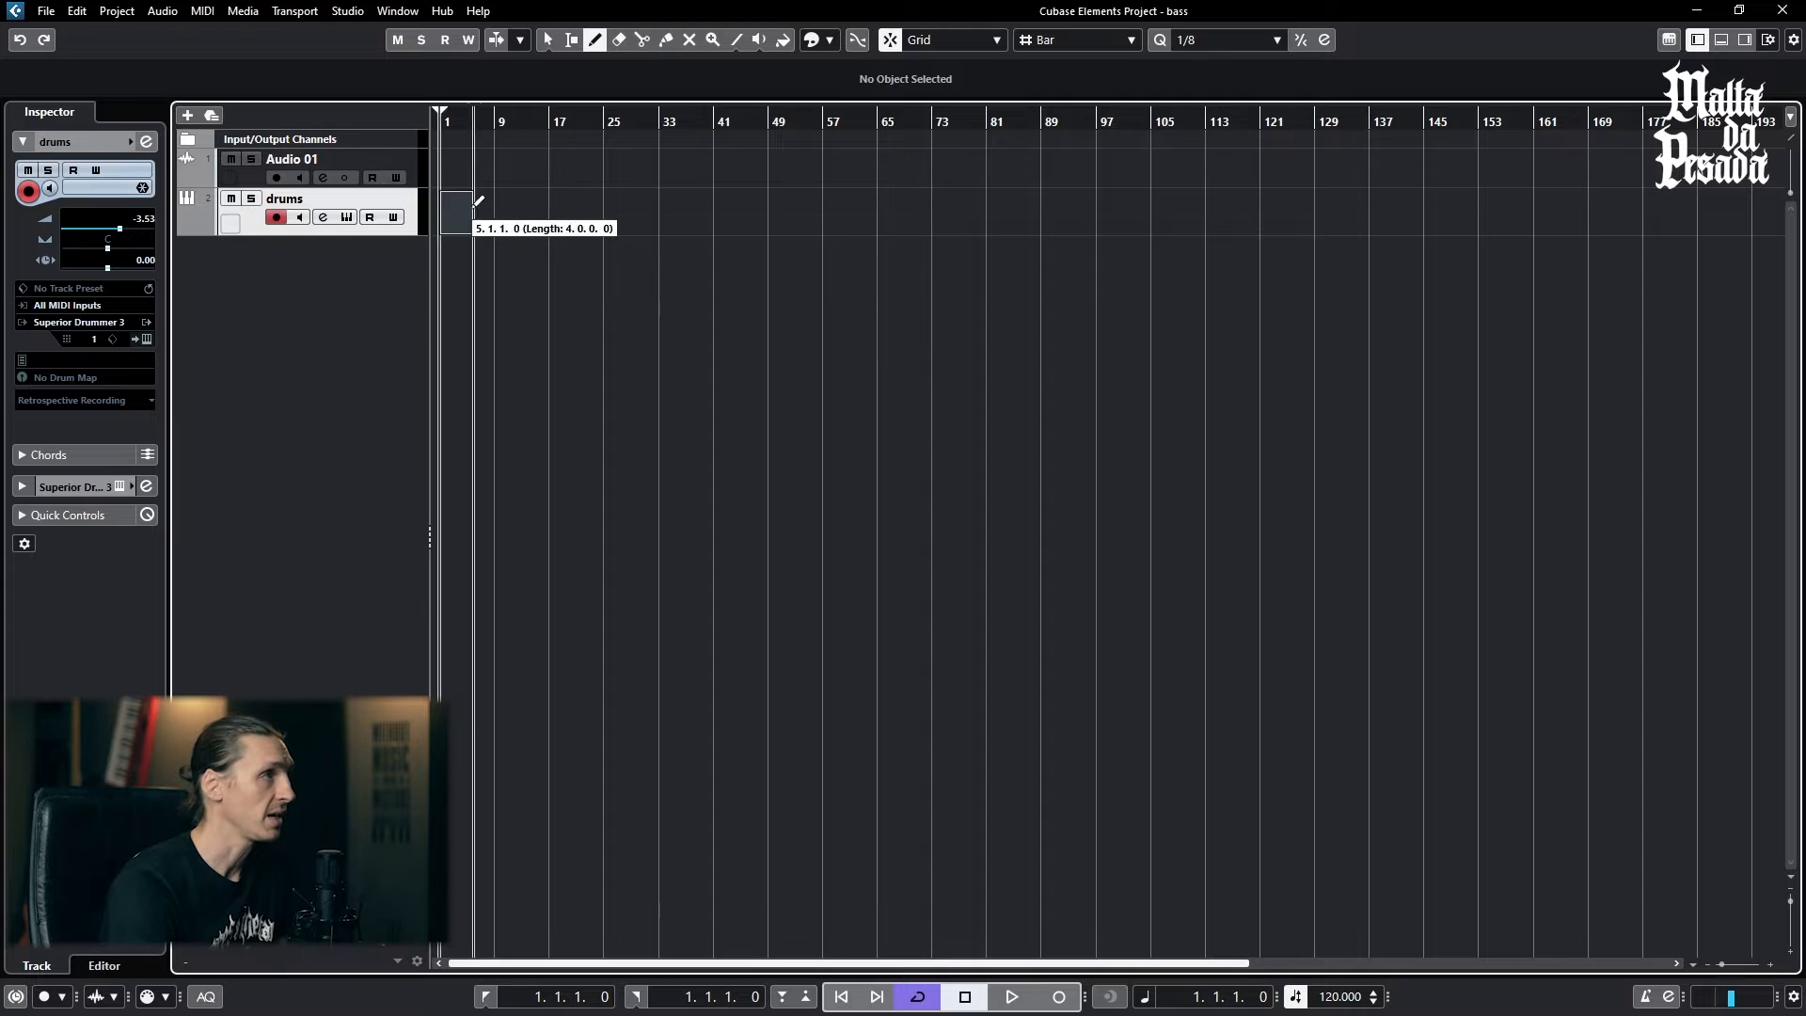
- Open the 38-bar drums part in the Key Editor and clear the selection
{"action": "left_click", "coordinate": [547, 41]}
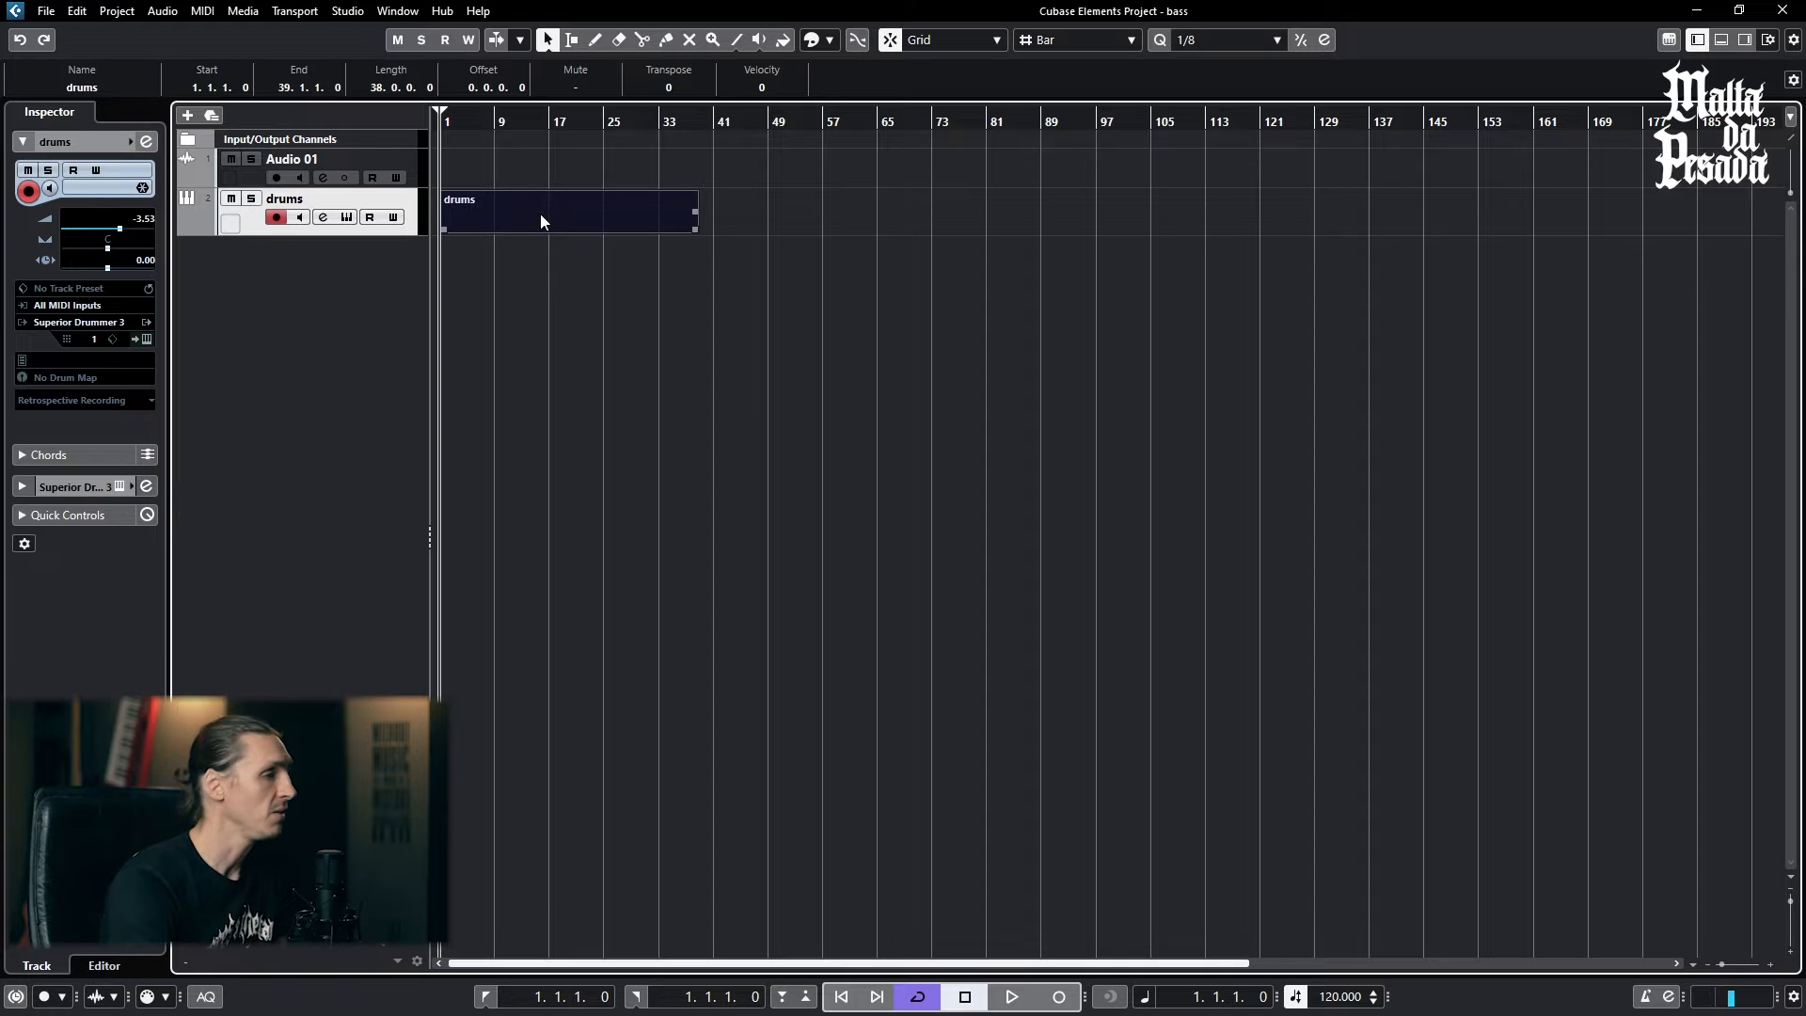
{"action": "double_click", "coordinate": [496, 226]}
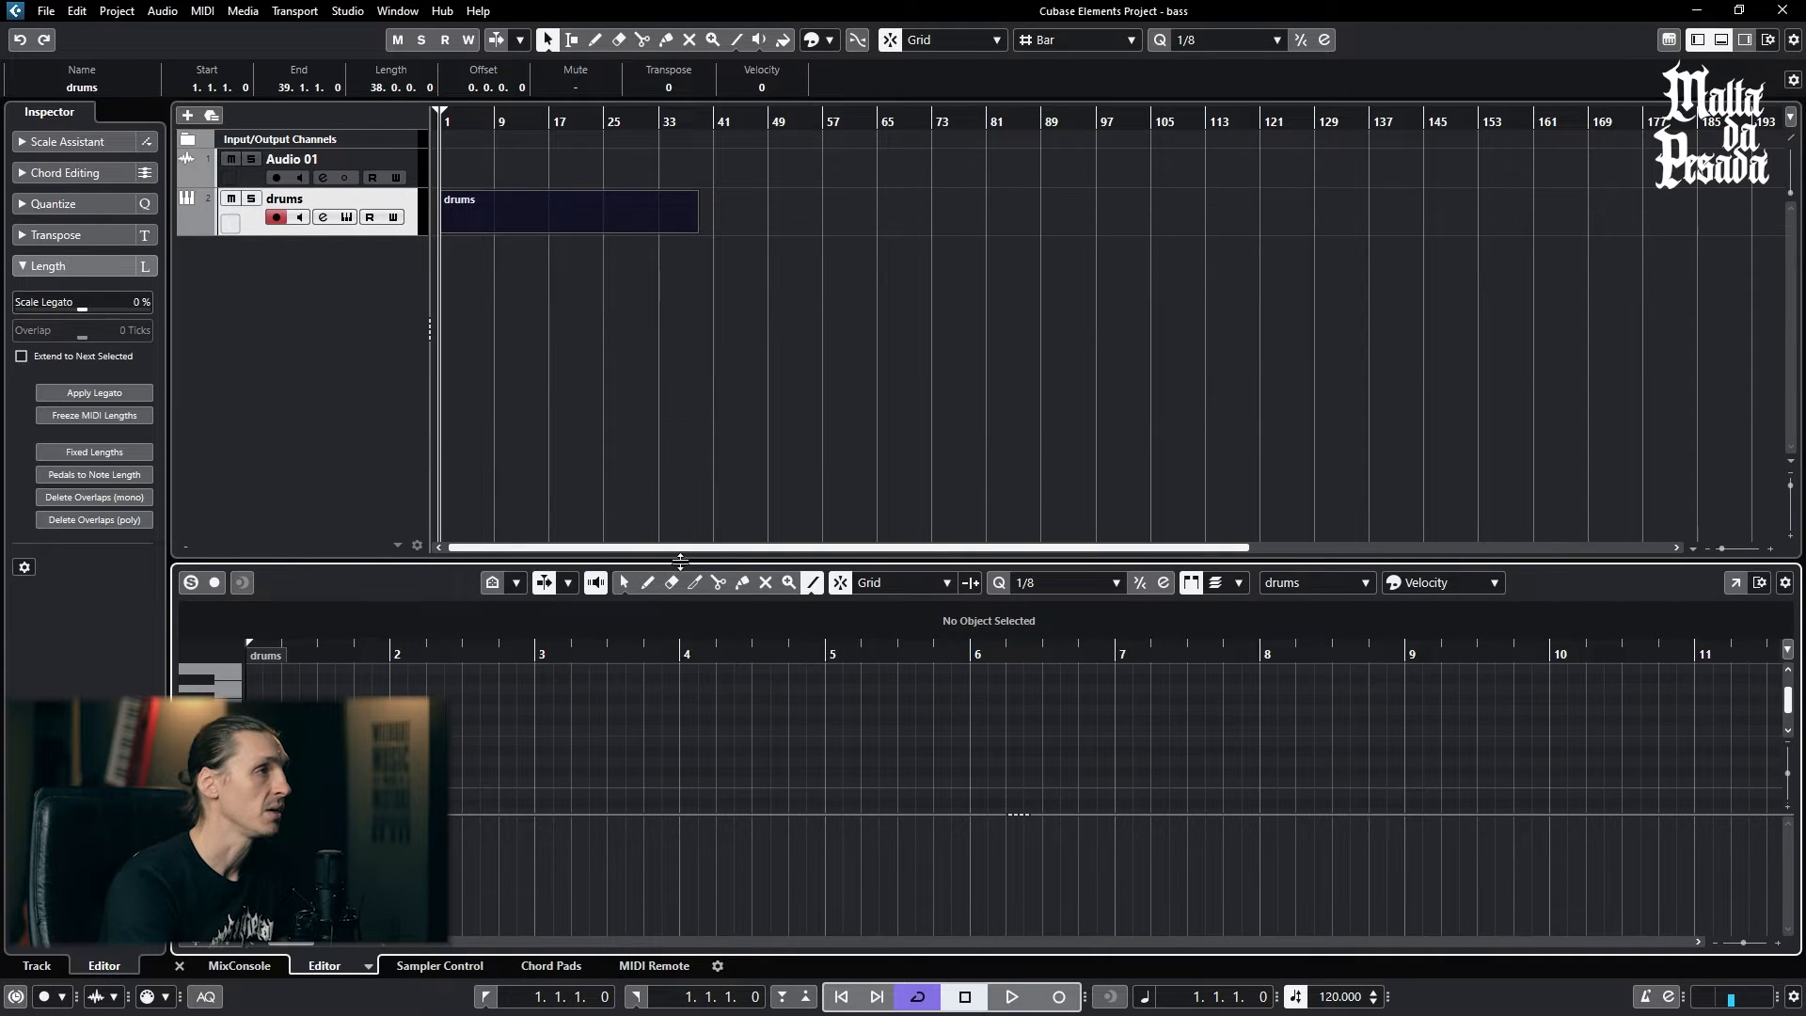
{"action": "left_click", "coordinate": [737, 218]}
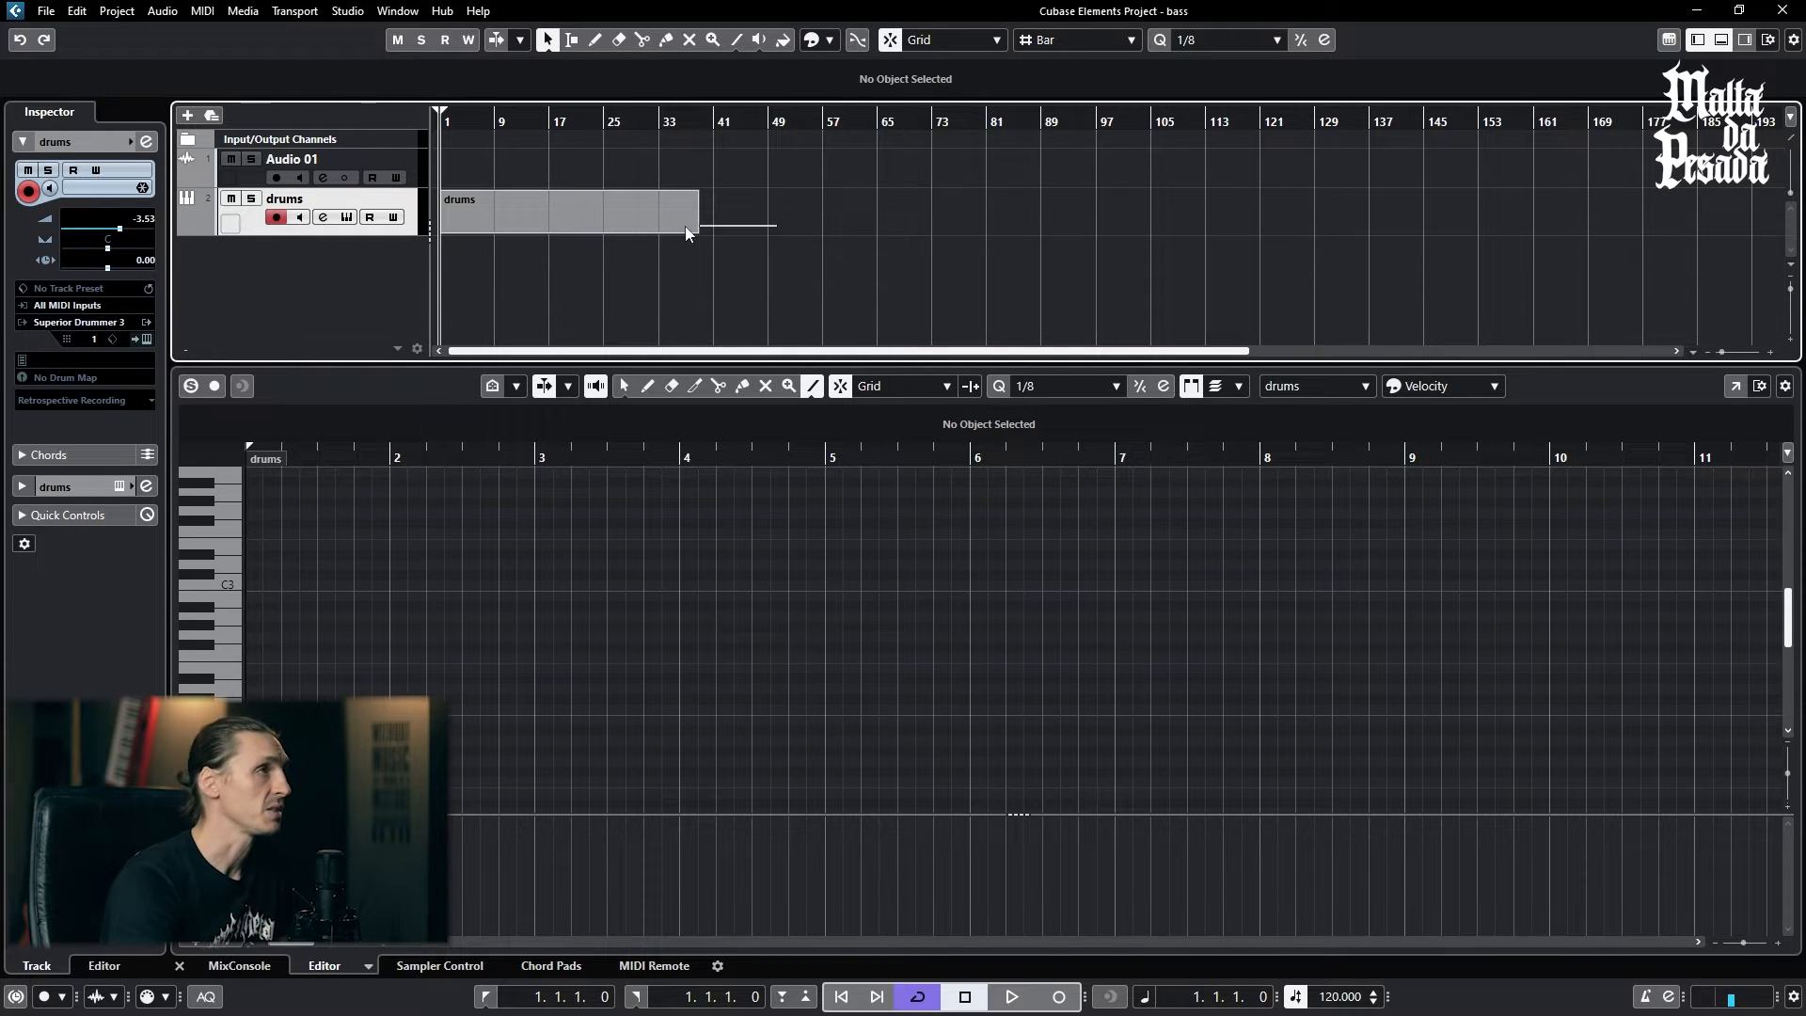
- Delete the drums part from the drums track and close the lower editor zone
{"action": "left_click", "coordinate": [580, 223]}
{"action": "key", "text": "Delete"}
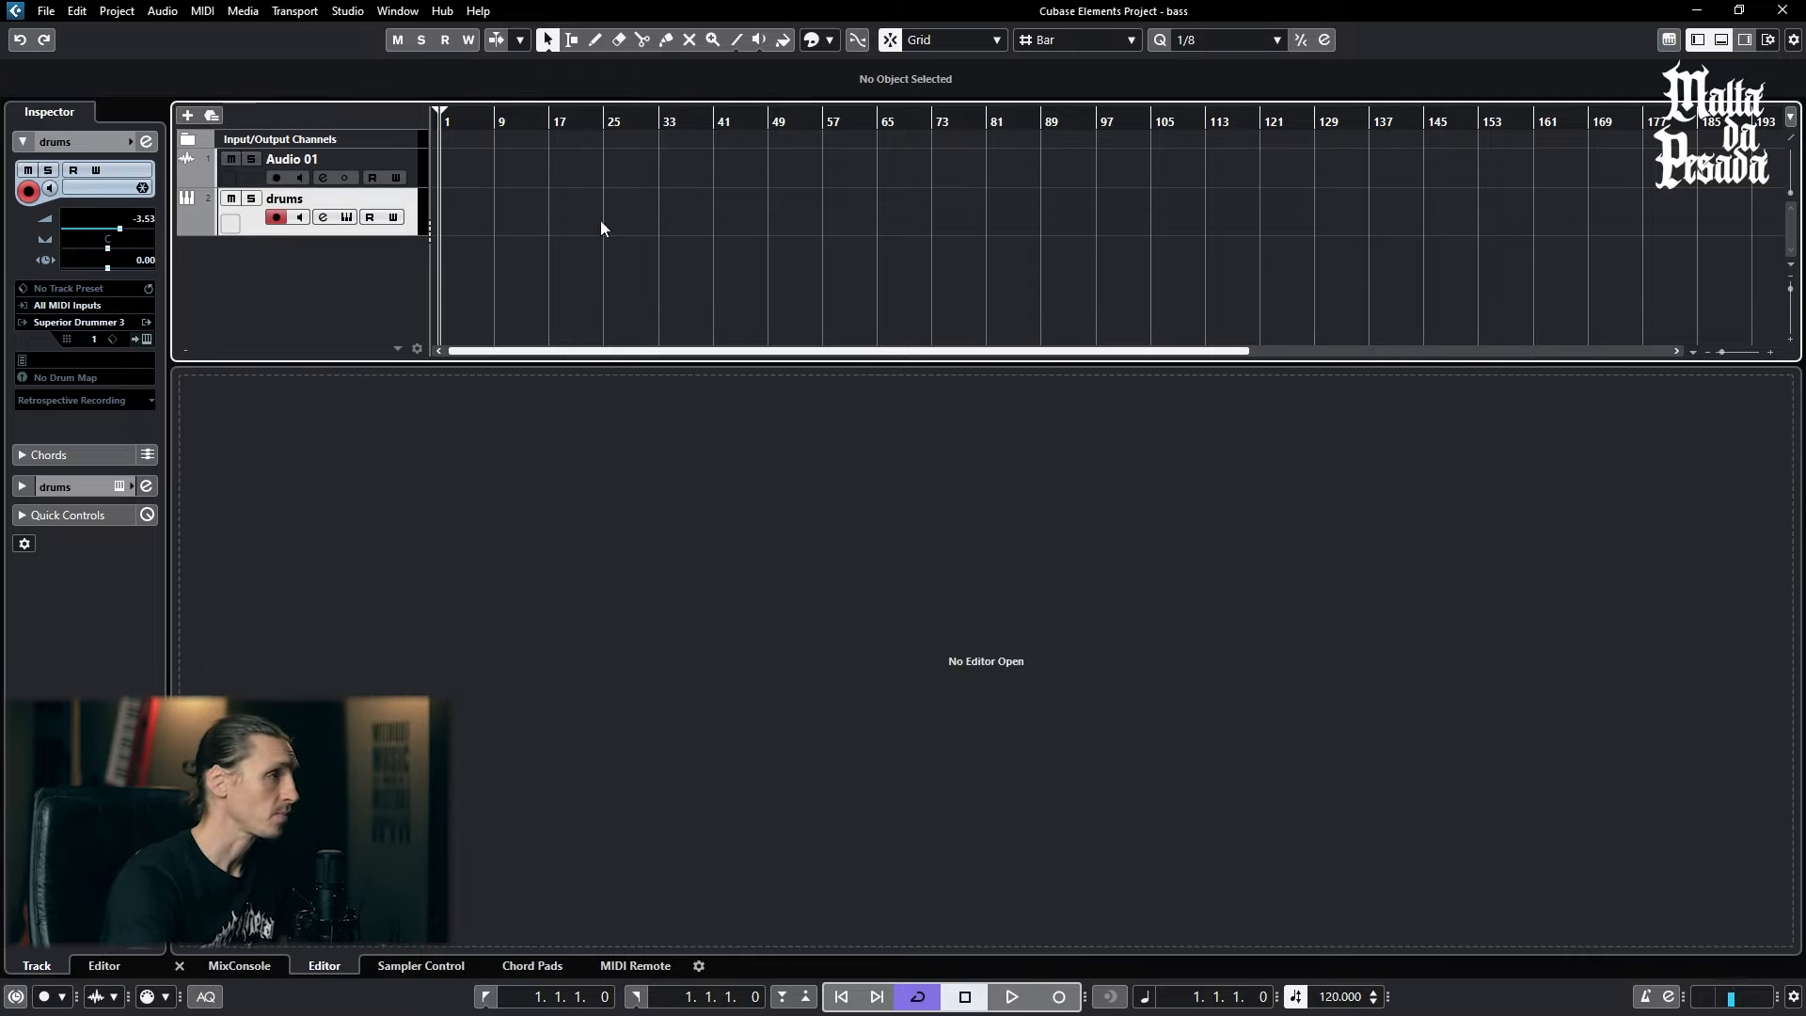
{"action": "left_click", "coordinate": [1721, 39]}
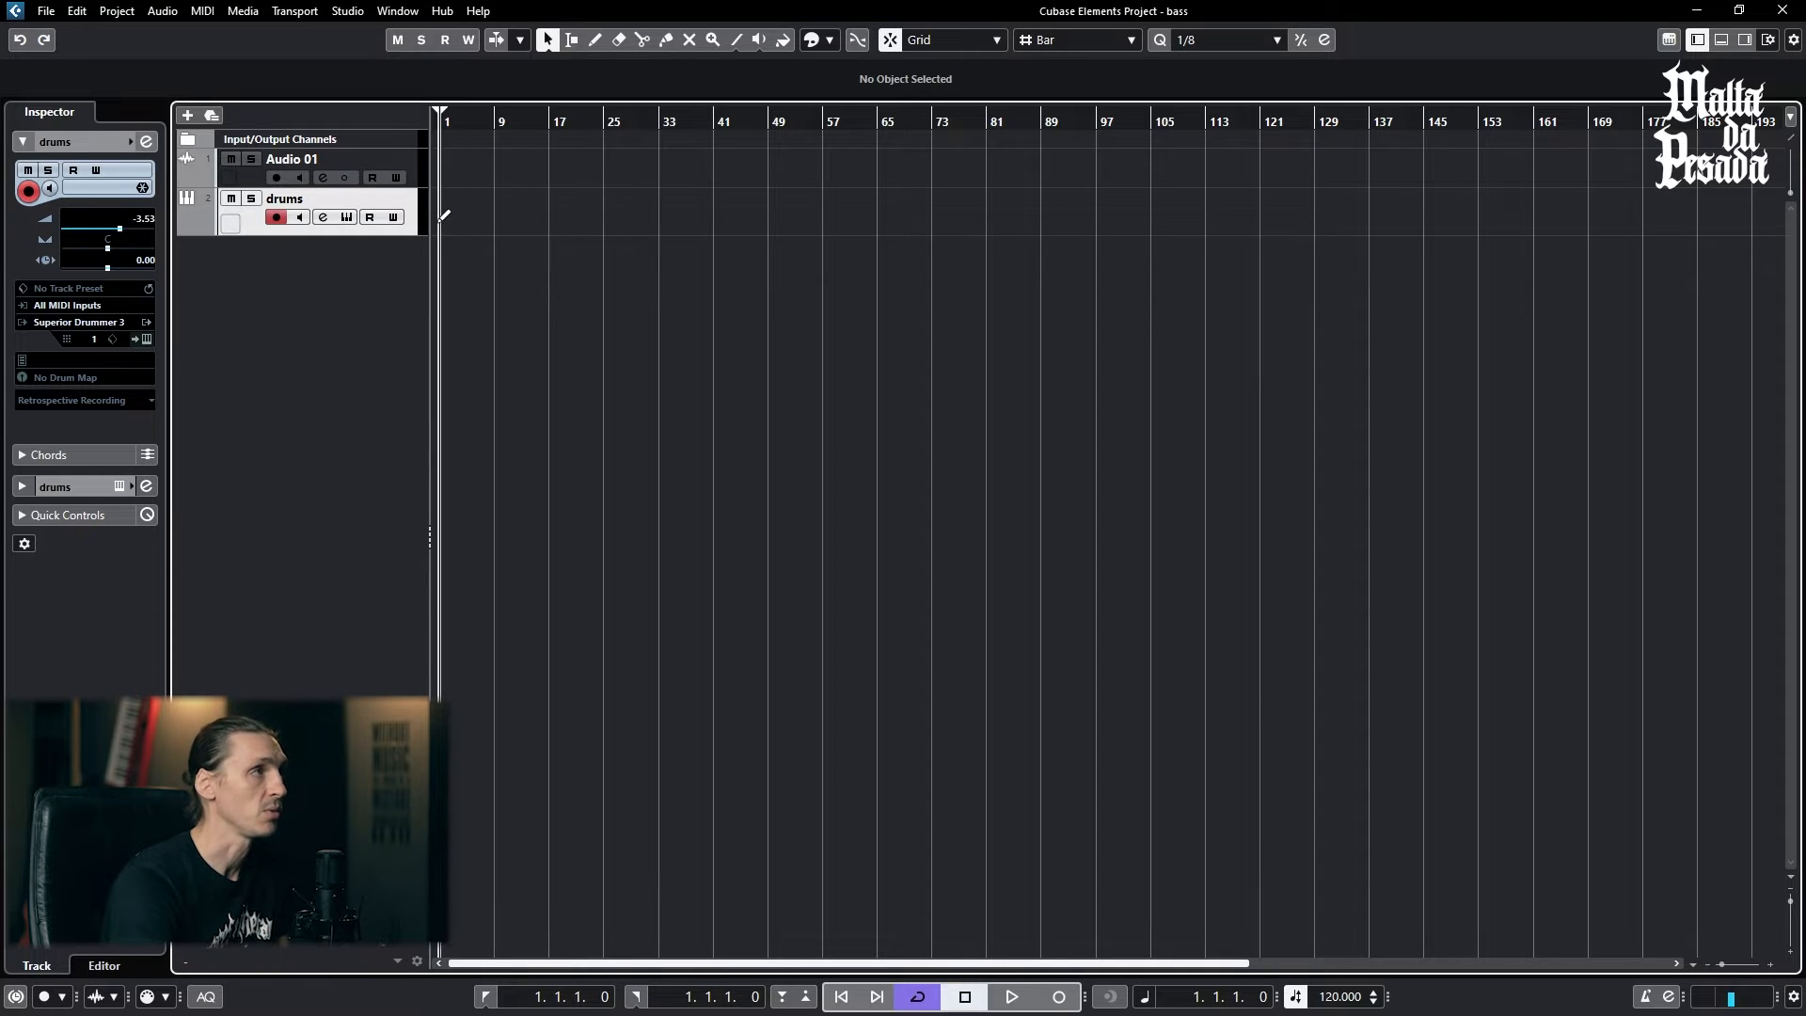
- Draw a 32-bar MIDI part on the drums track from bar 1 to bar 33 and leave it selected
{"action": "left_click_drag", "start_coordinate": [450, 206], "coordinate": [661, 199]}
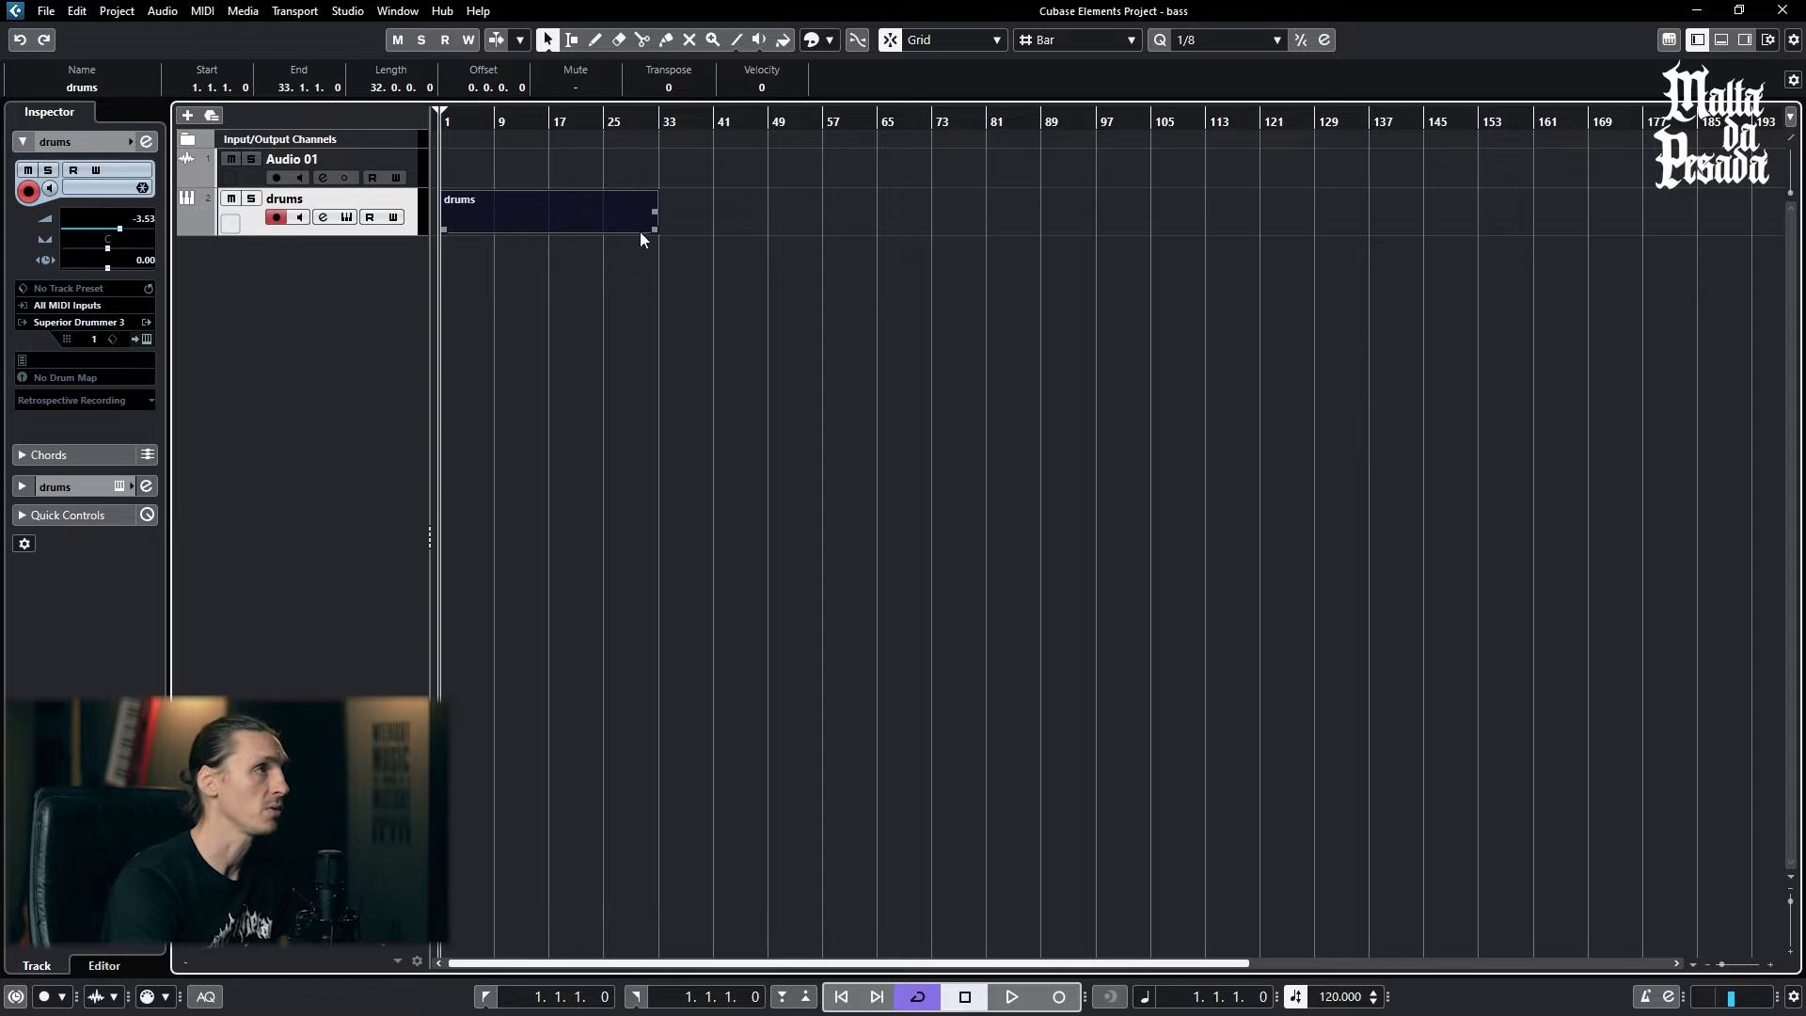
{"action": "left_click", "coordinate": [543, 264]}
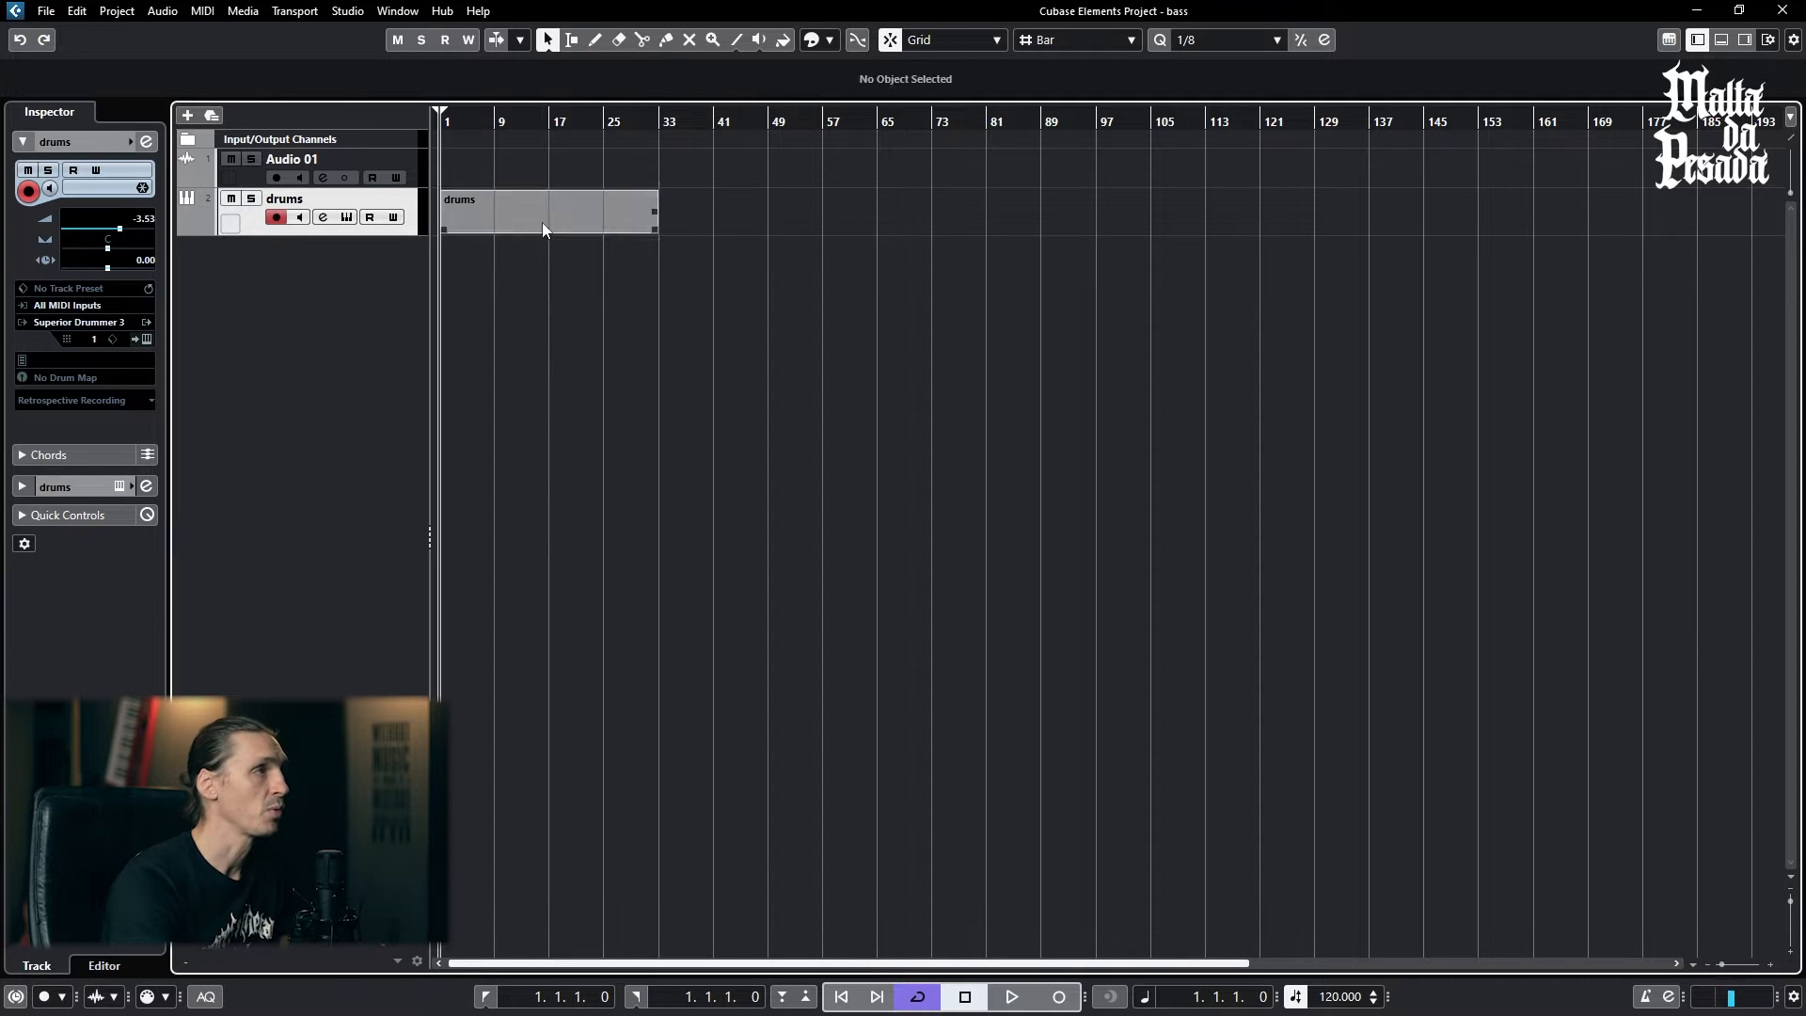
{"action": "left_click", "coordinate": [543, 220]}
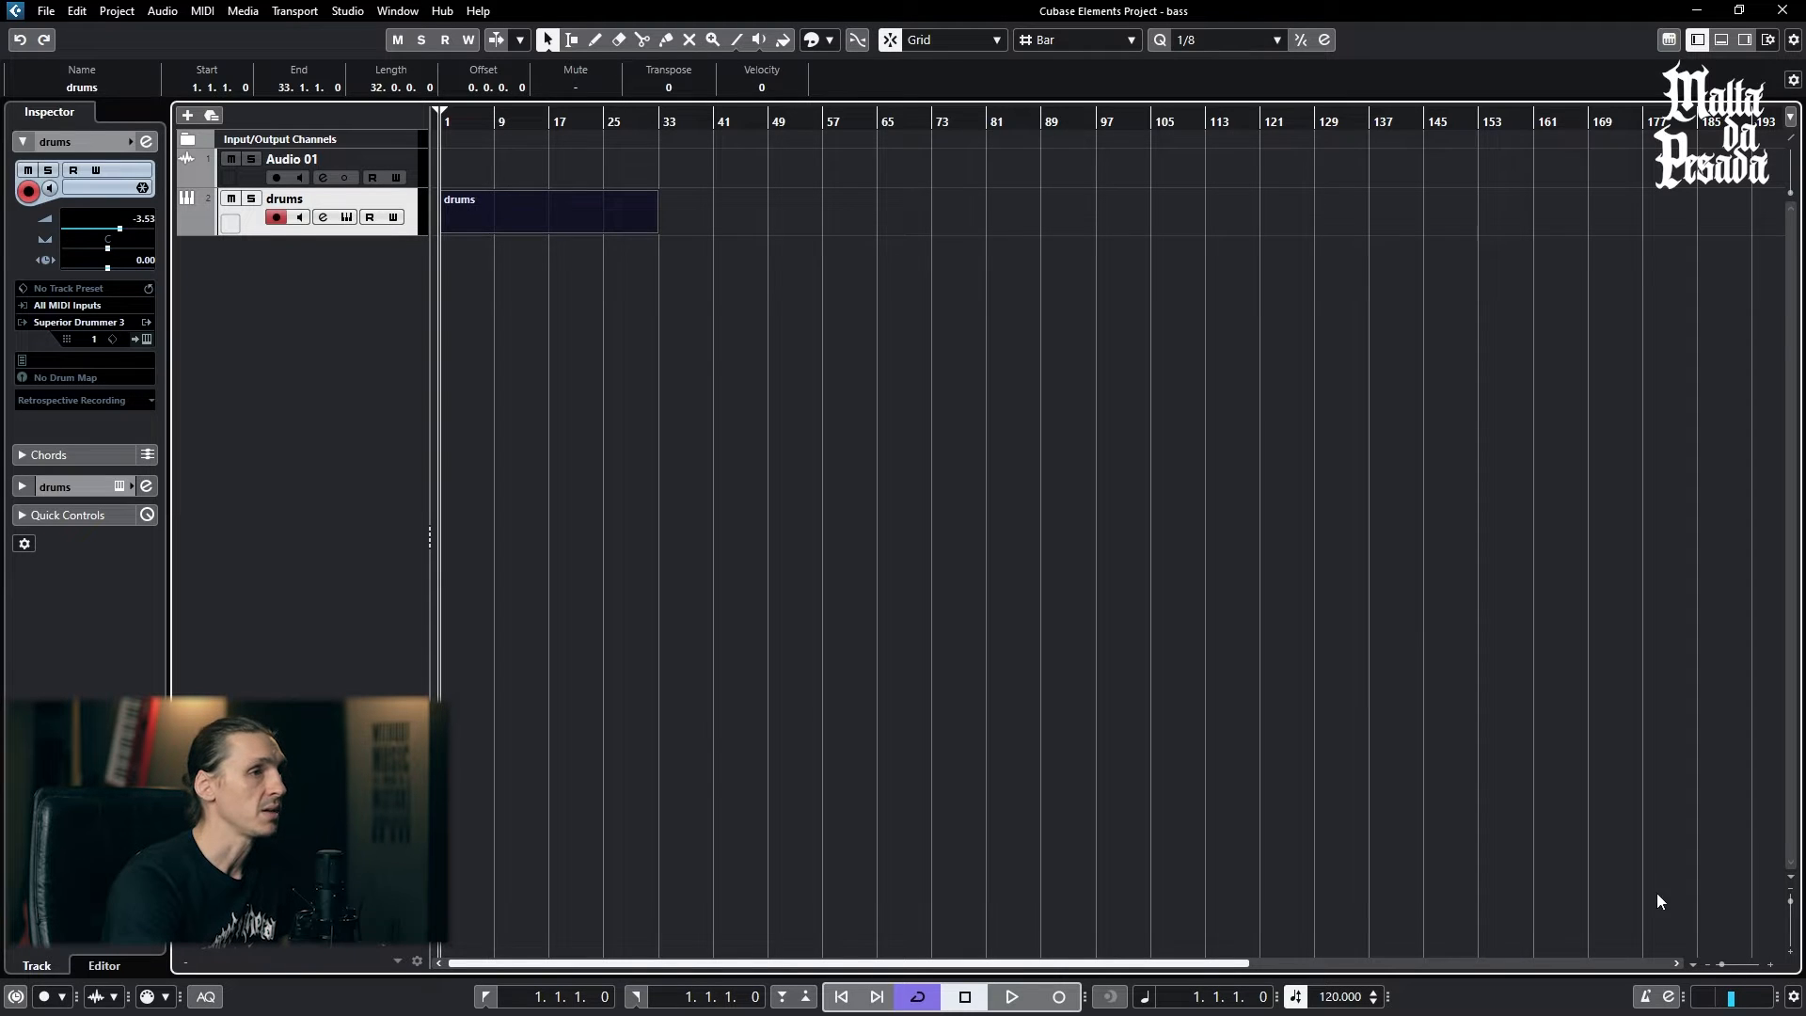
- Try splitting the drums part into shorter sections, with cuts at bars 3, 5, 7, 9, 11, 14, 17, 20 and beyond
{"action": "left_click_drag", "start_coordinate": [1724, 969], "coordinate": [1725, 971]}
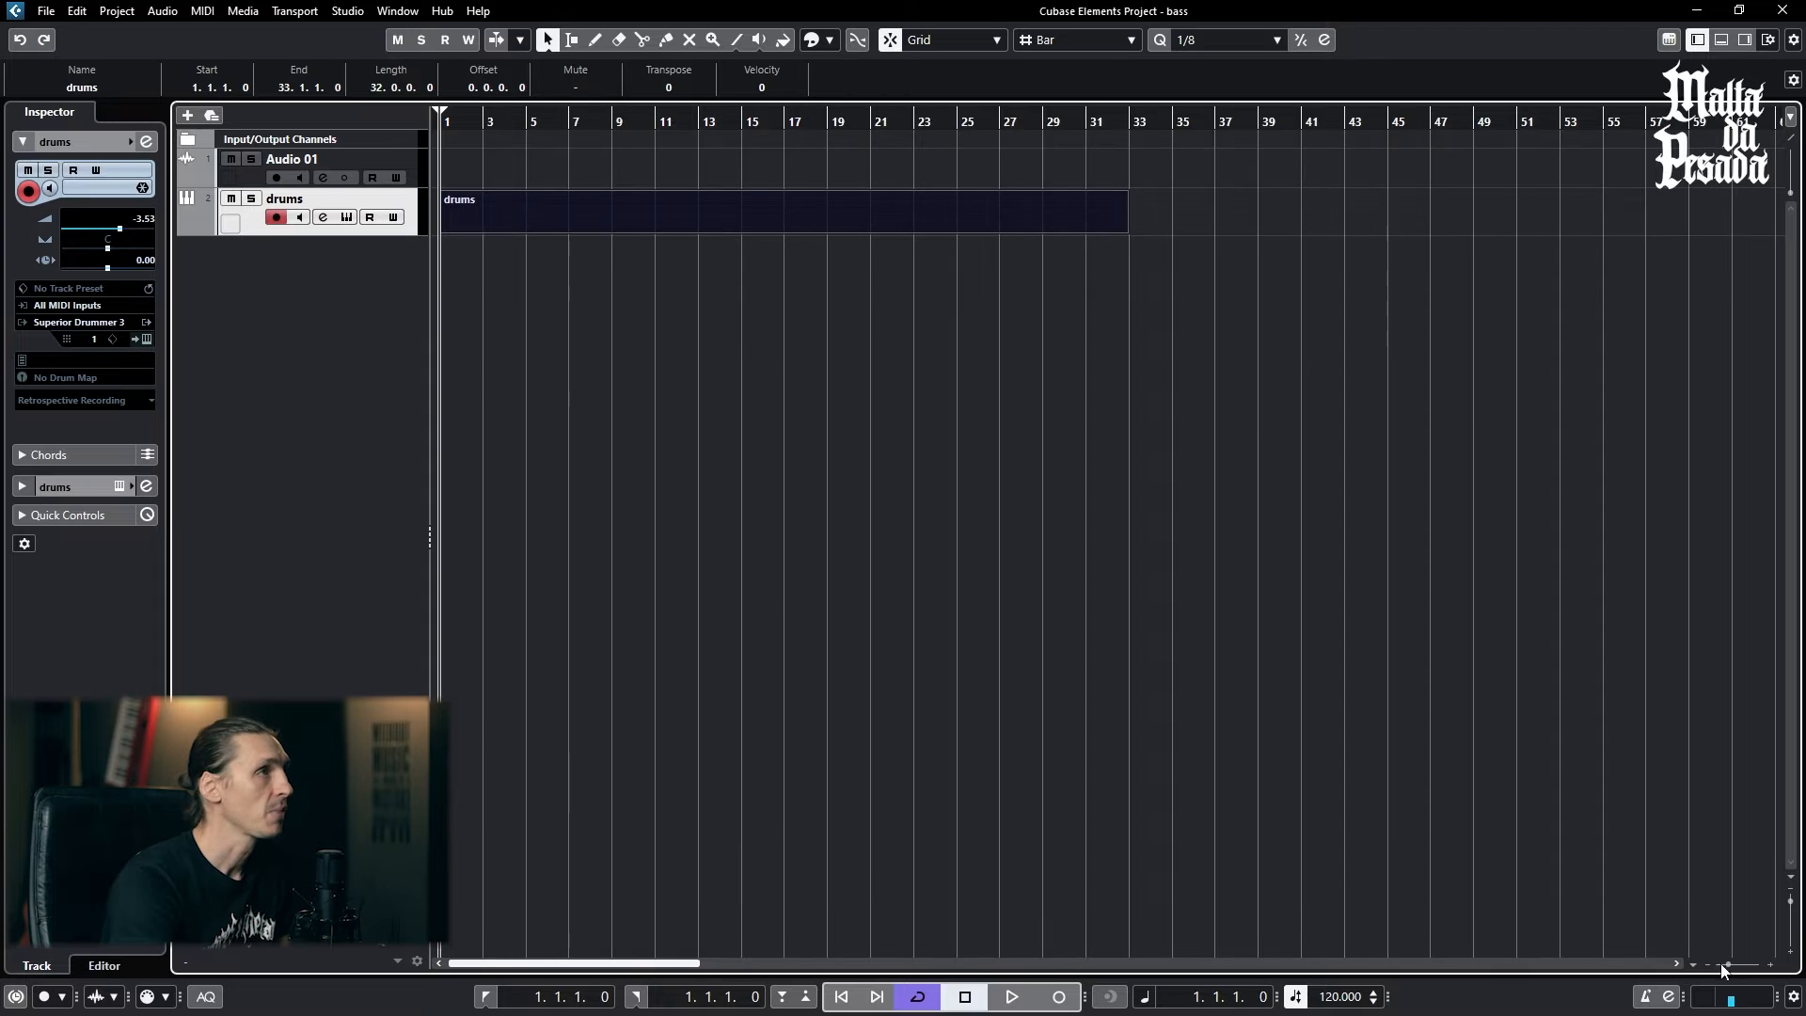
{"action": "left_click", "coordinate": [489, 214]}
{"action": "left_click", "coordinate": [529, 213]}
{"action": "left_click", "coordinate": [574, 215]}
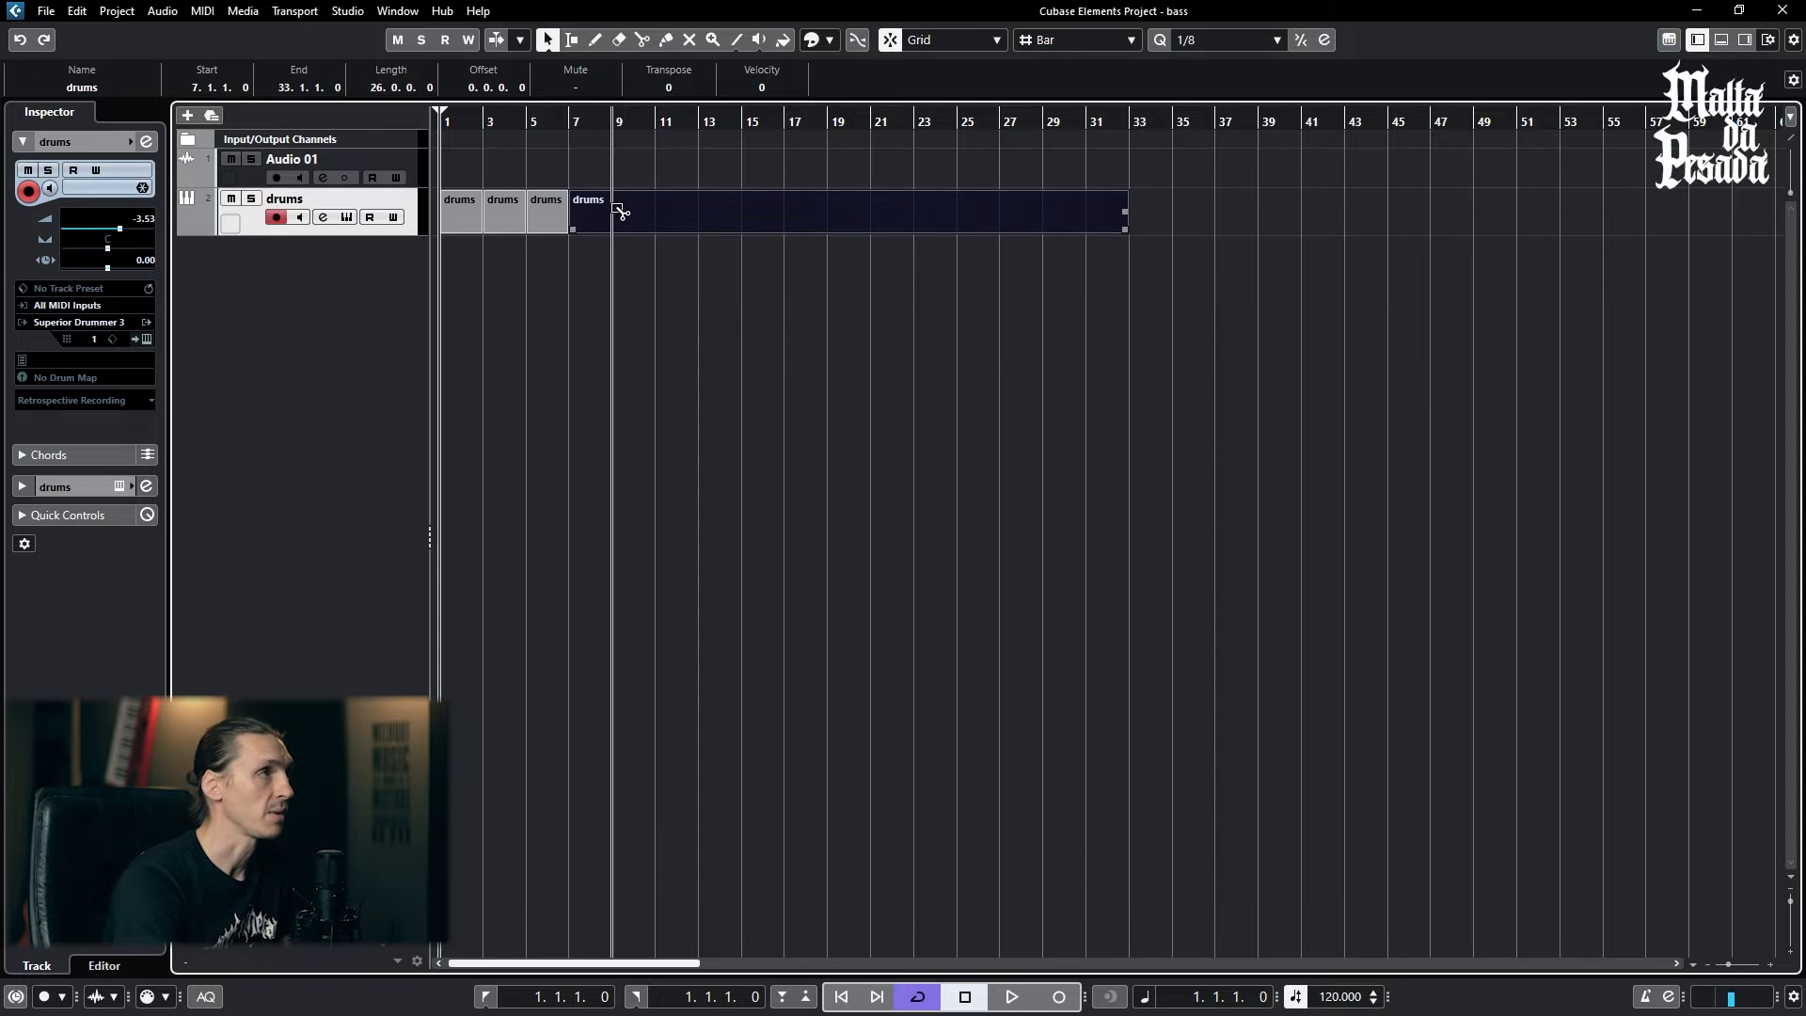
{"action": "left_click", "coordinate": [615, 215]}
{"action": "left_click", "coordinate": [658, 215]}
{"action": "left_click", "coordinate": [721, 215]}
{"action": "left_click", "coordinate": [787, 214]}
{"action": "left_click", "coordinate": [850, 214], "text": "alt"}
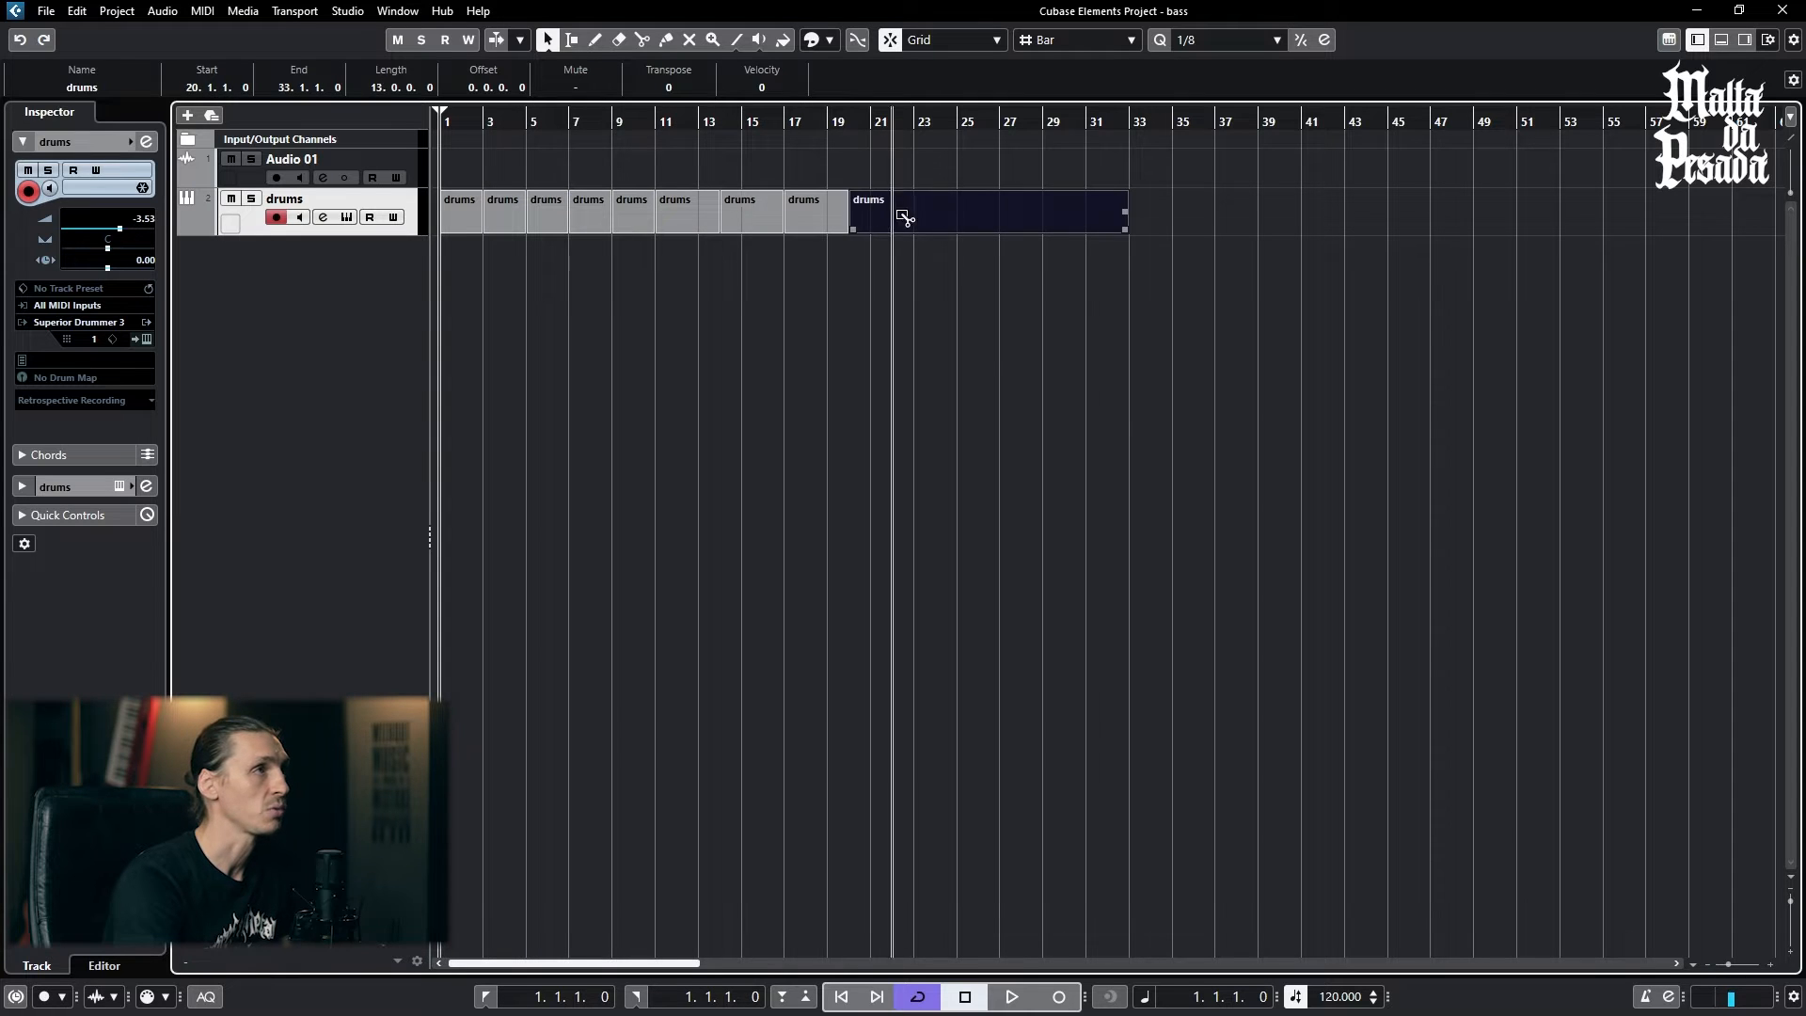
{"action": "left_click", "coordinate": [893, 214], "text": "alt"}
{"action": "left_click", "coordinate": [979, 213], "text": "alt"}
{"action": "left_click", "coordinate": [1001, 214], "text": "alt"}
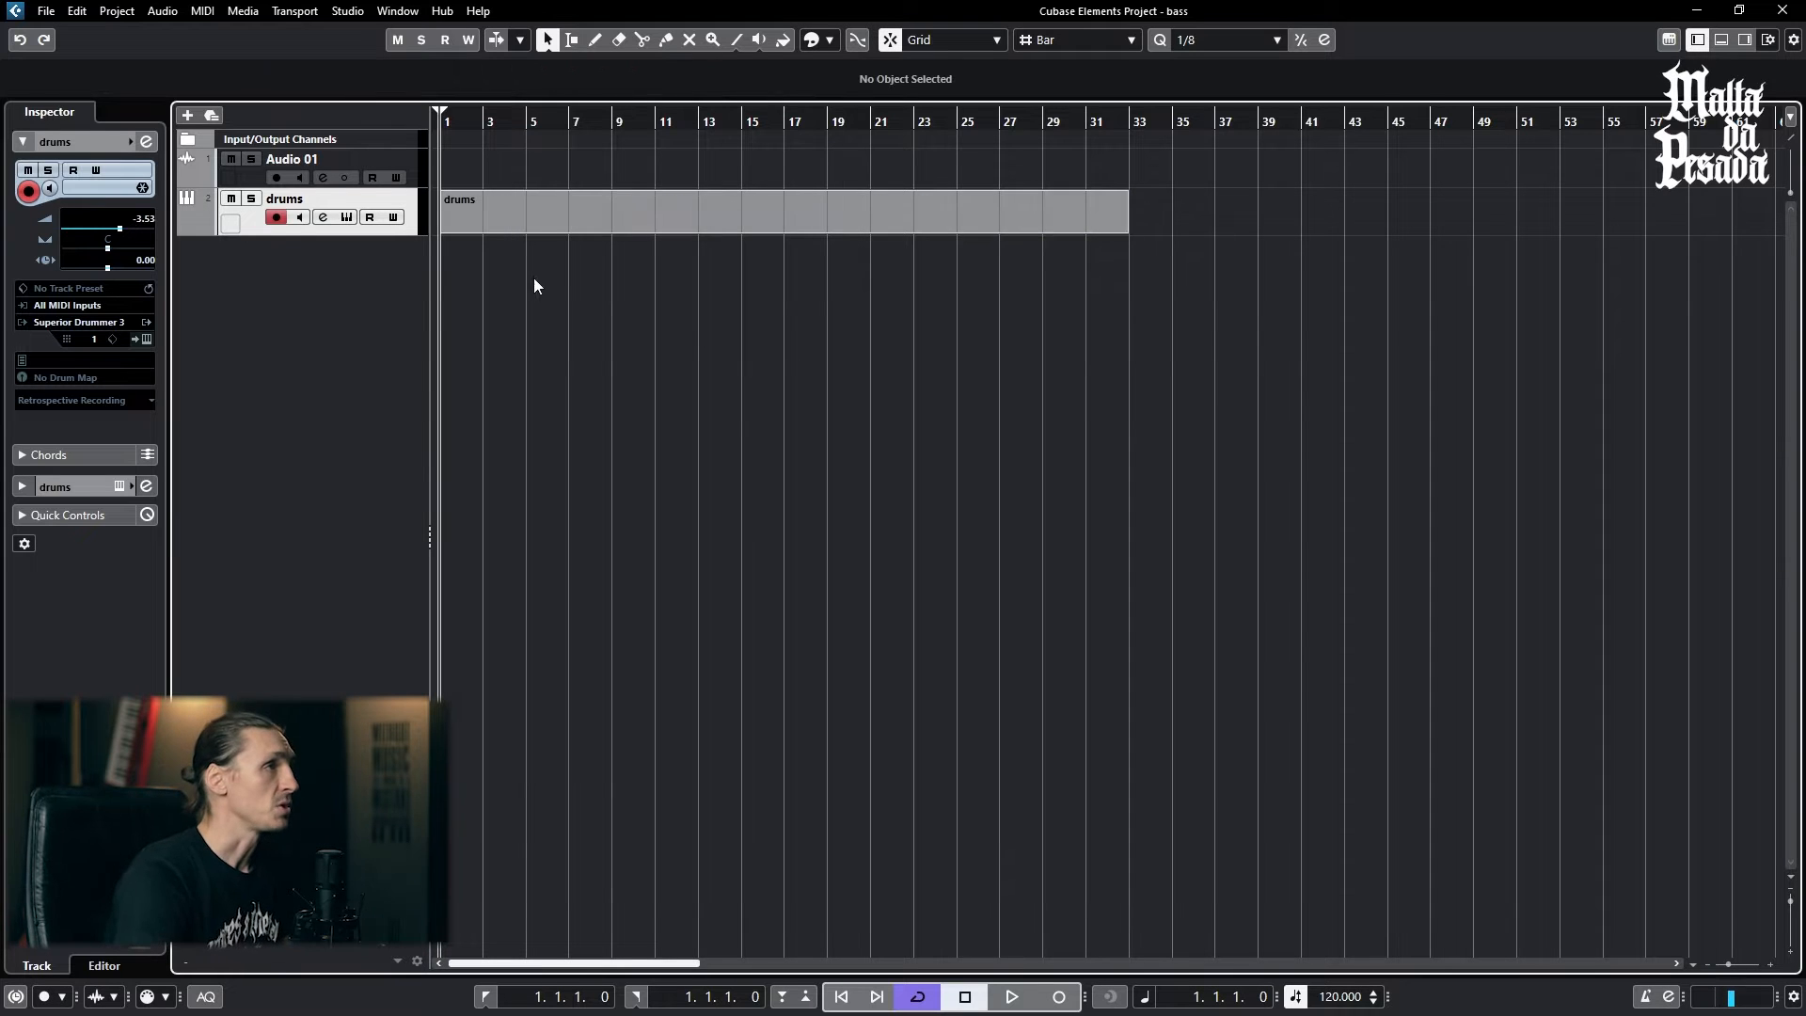
- Open the drums part in an enlarged Key Editor and audition the C1 key
{"action": "double_click", "coordinate": [545, 213]}
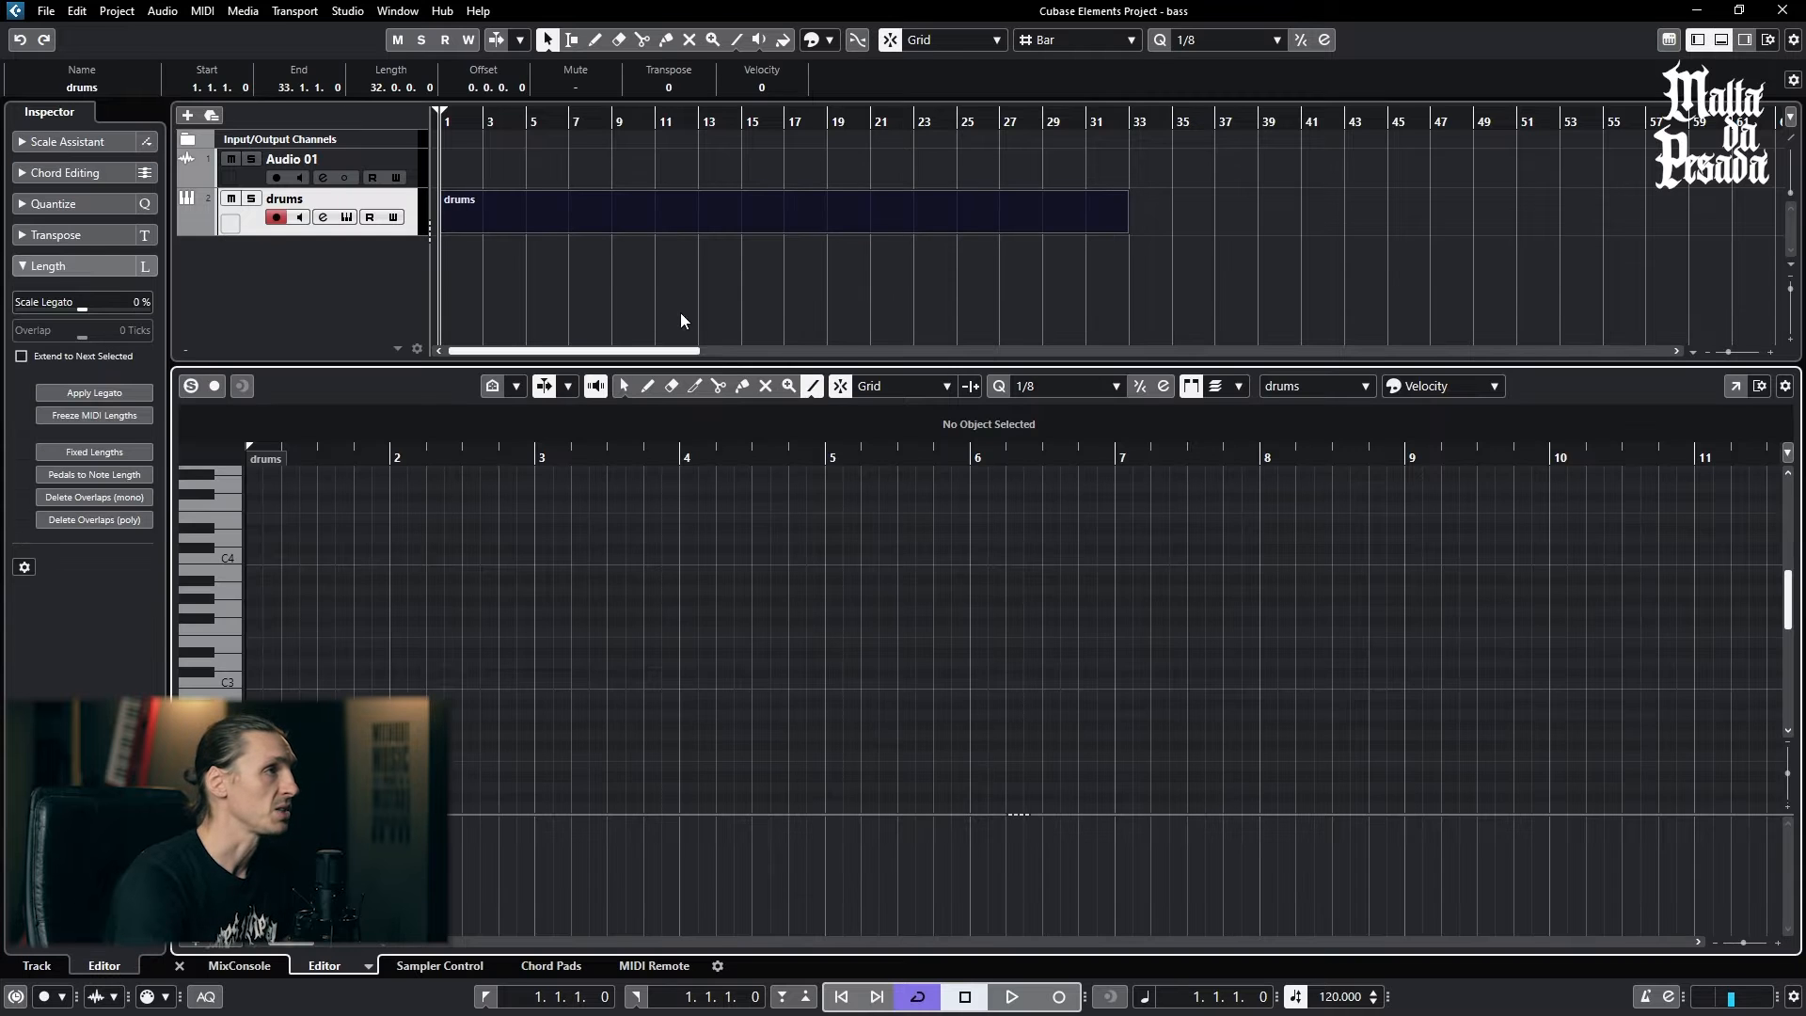
{"action": "left_click_drag", "start_coordinate": [737, 366], "coordinate": [736, 242]}
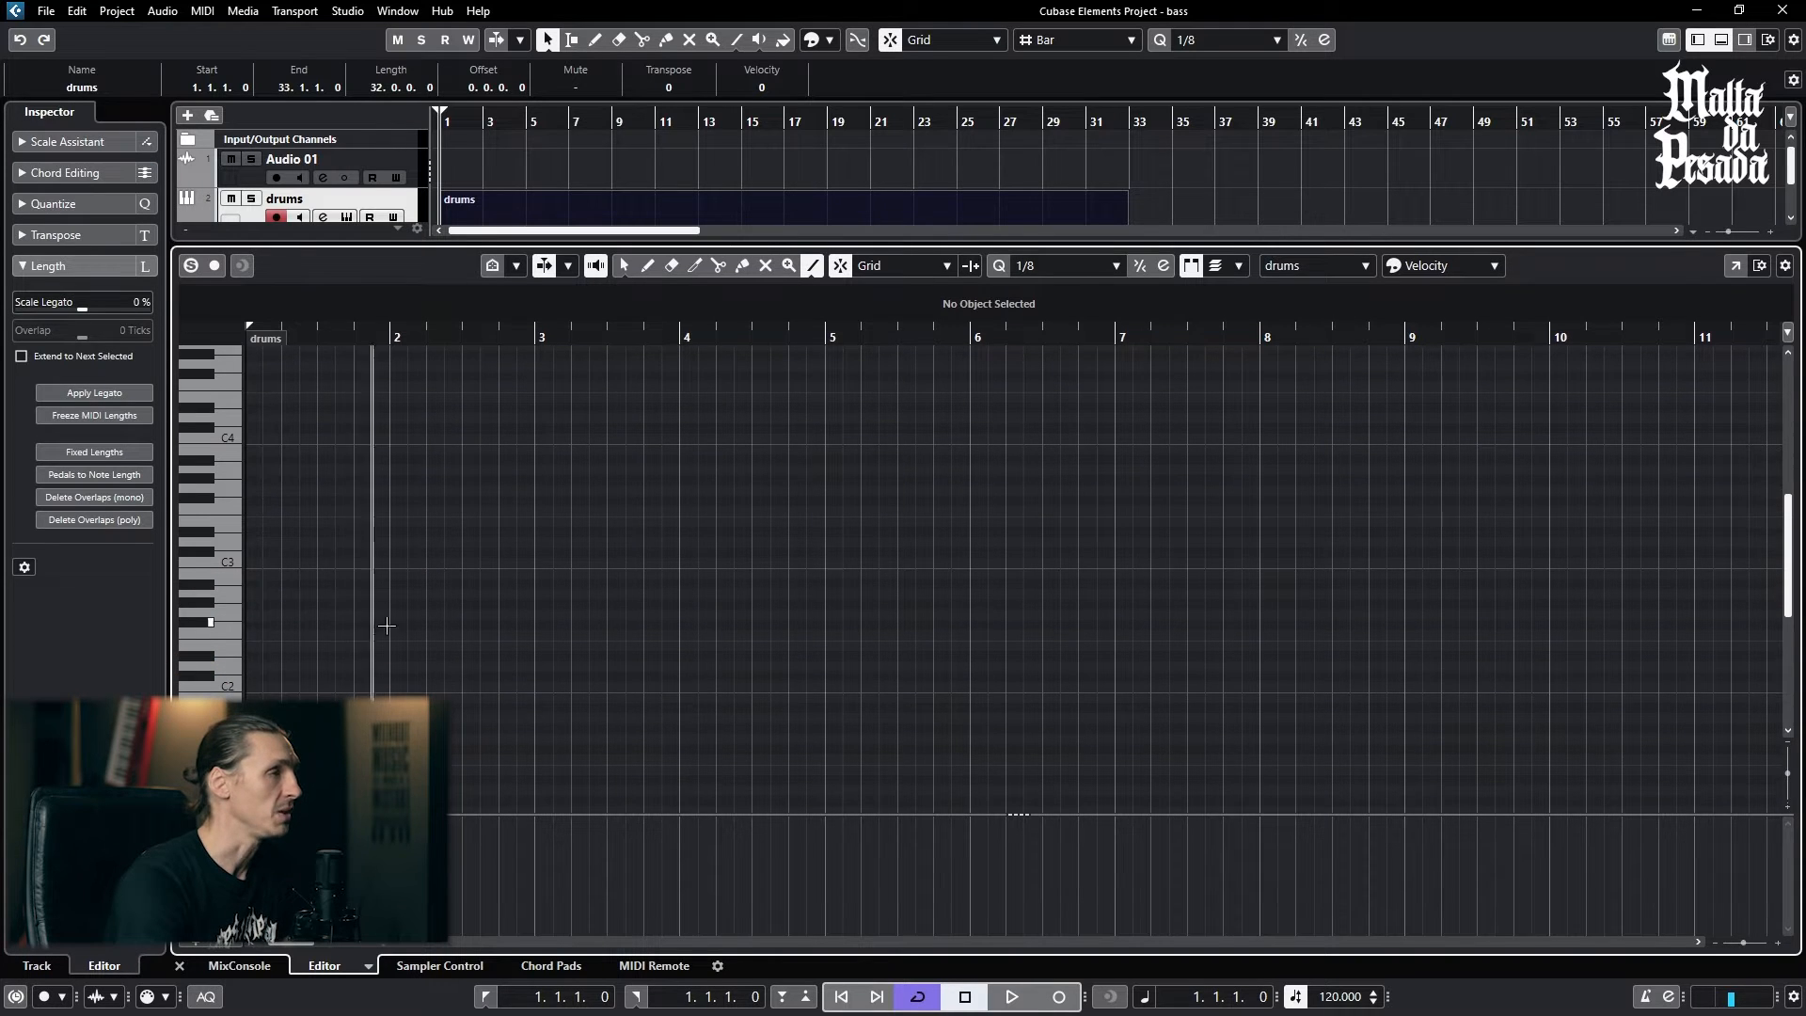
{"action": "scroll", "coordinate": [401, 598], "scroll_direction": "down", "scroll_amount": 3}
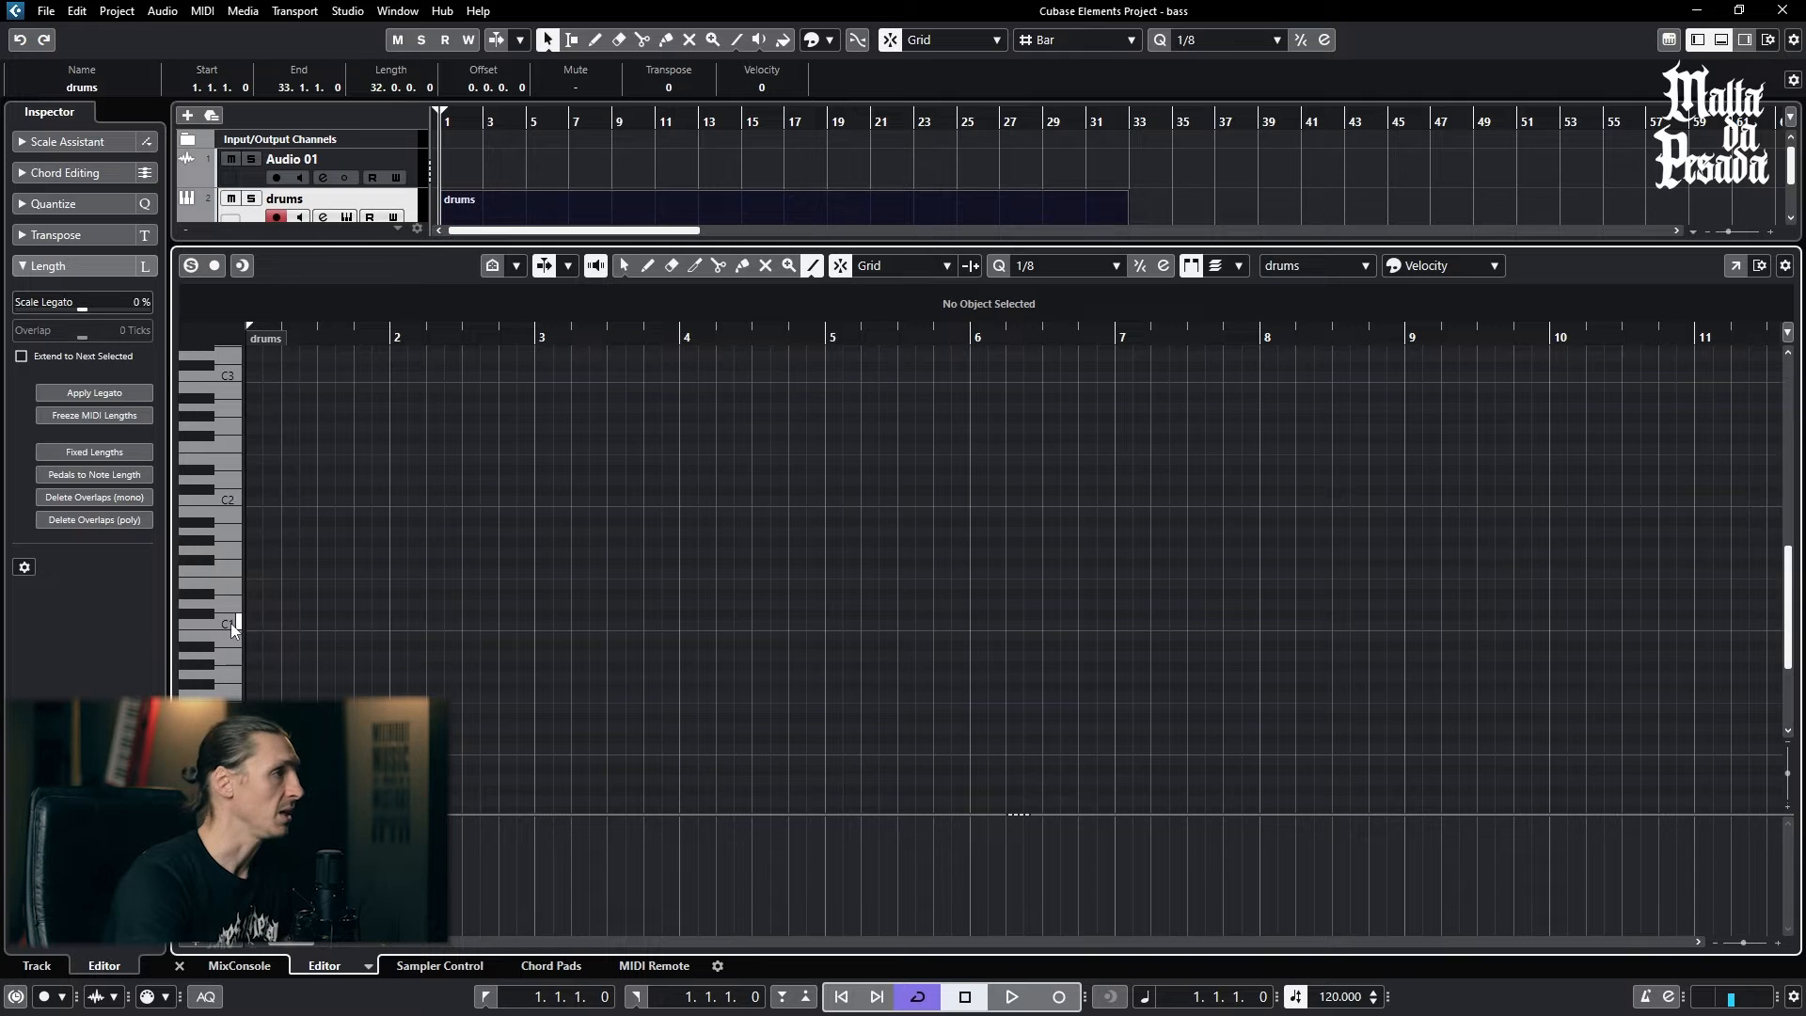
{"action": "left_click", "coordinate": [230, 623]}
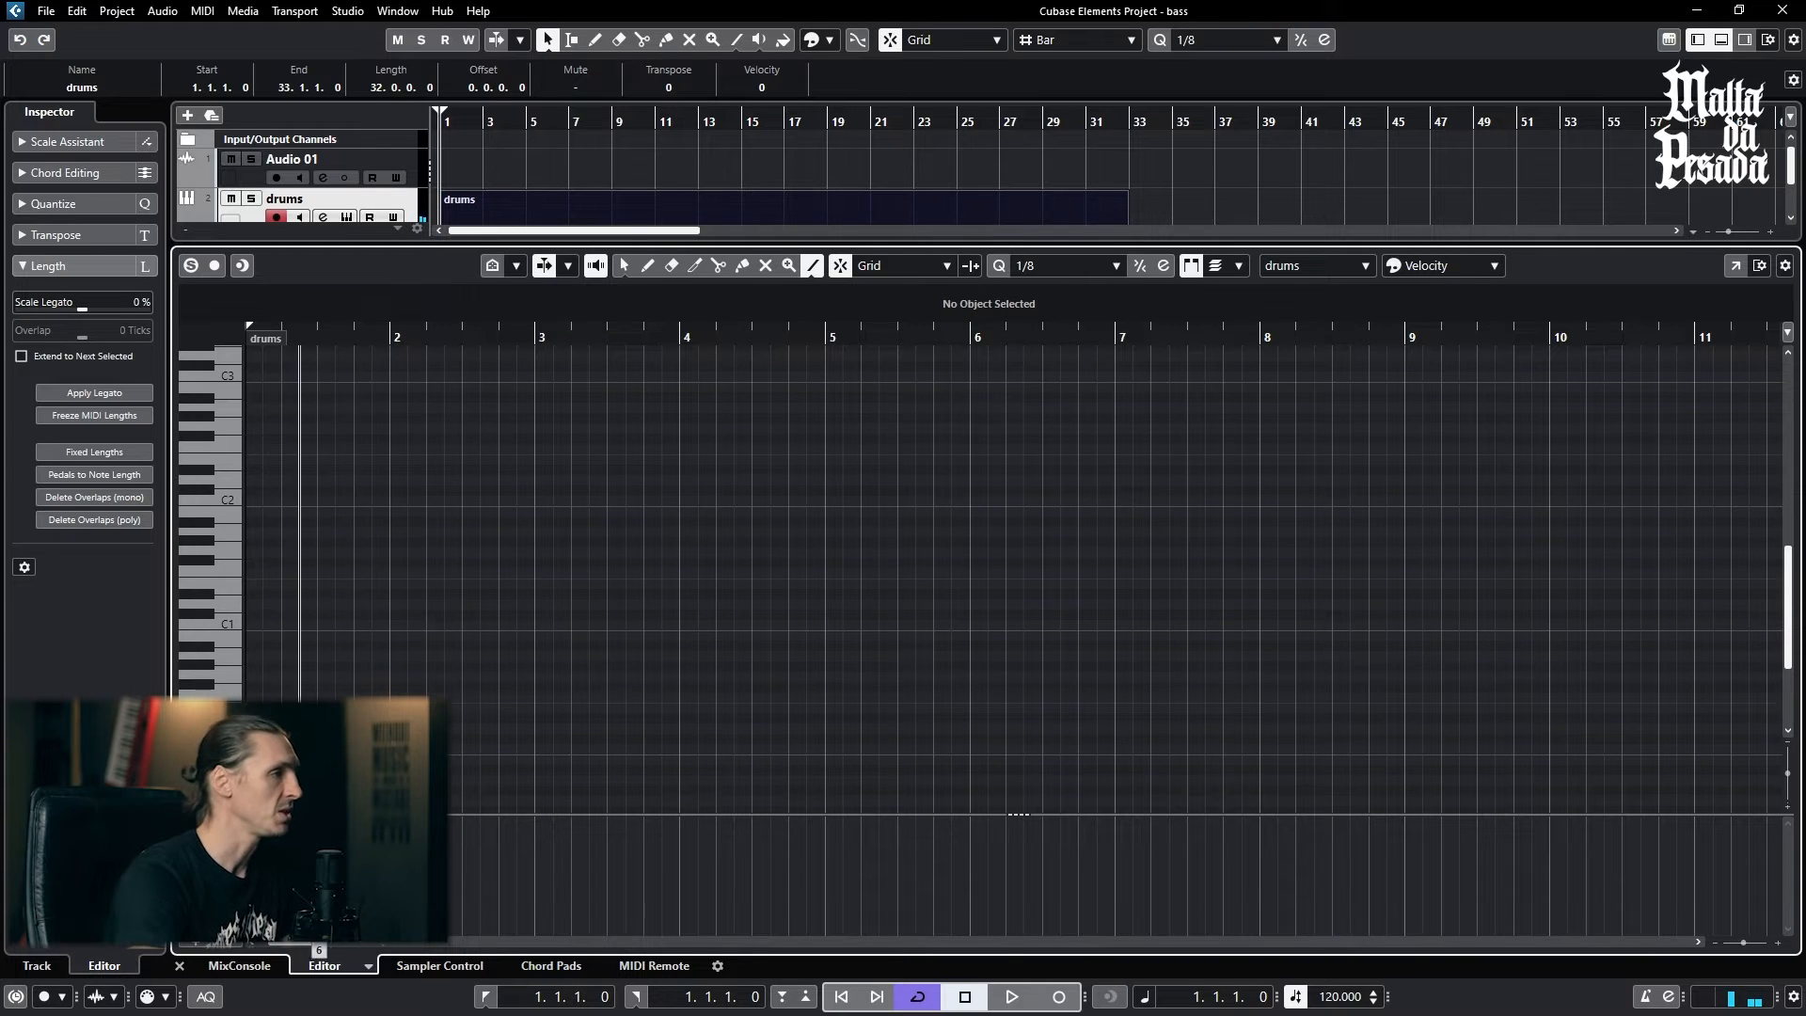
{"action": "left_click_drag", "start_coordinate": [293, 943], "coordinate": [289, 944]}
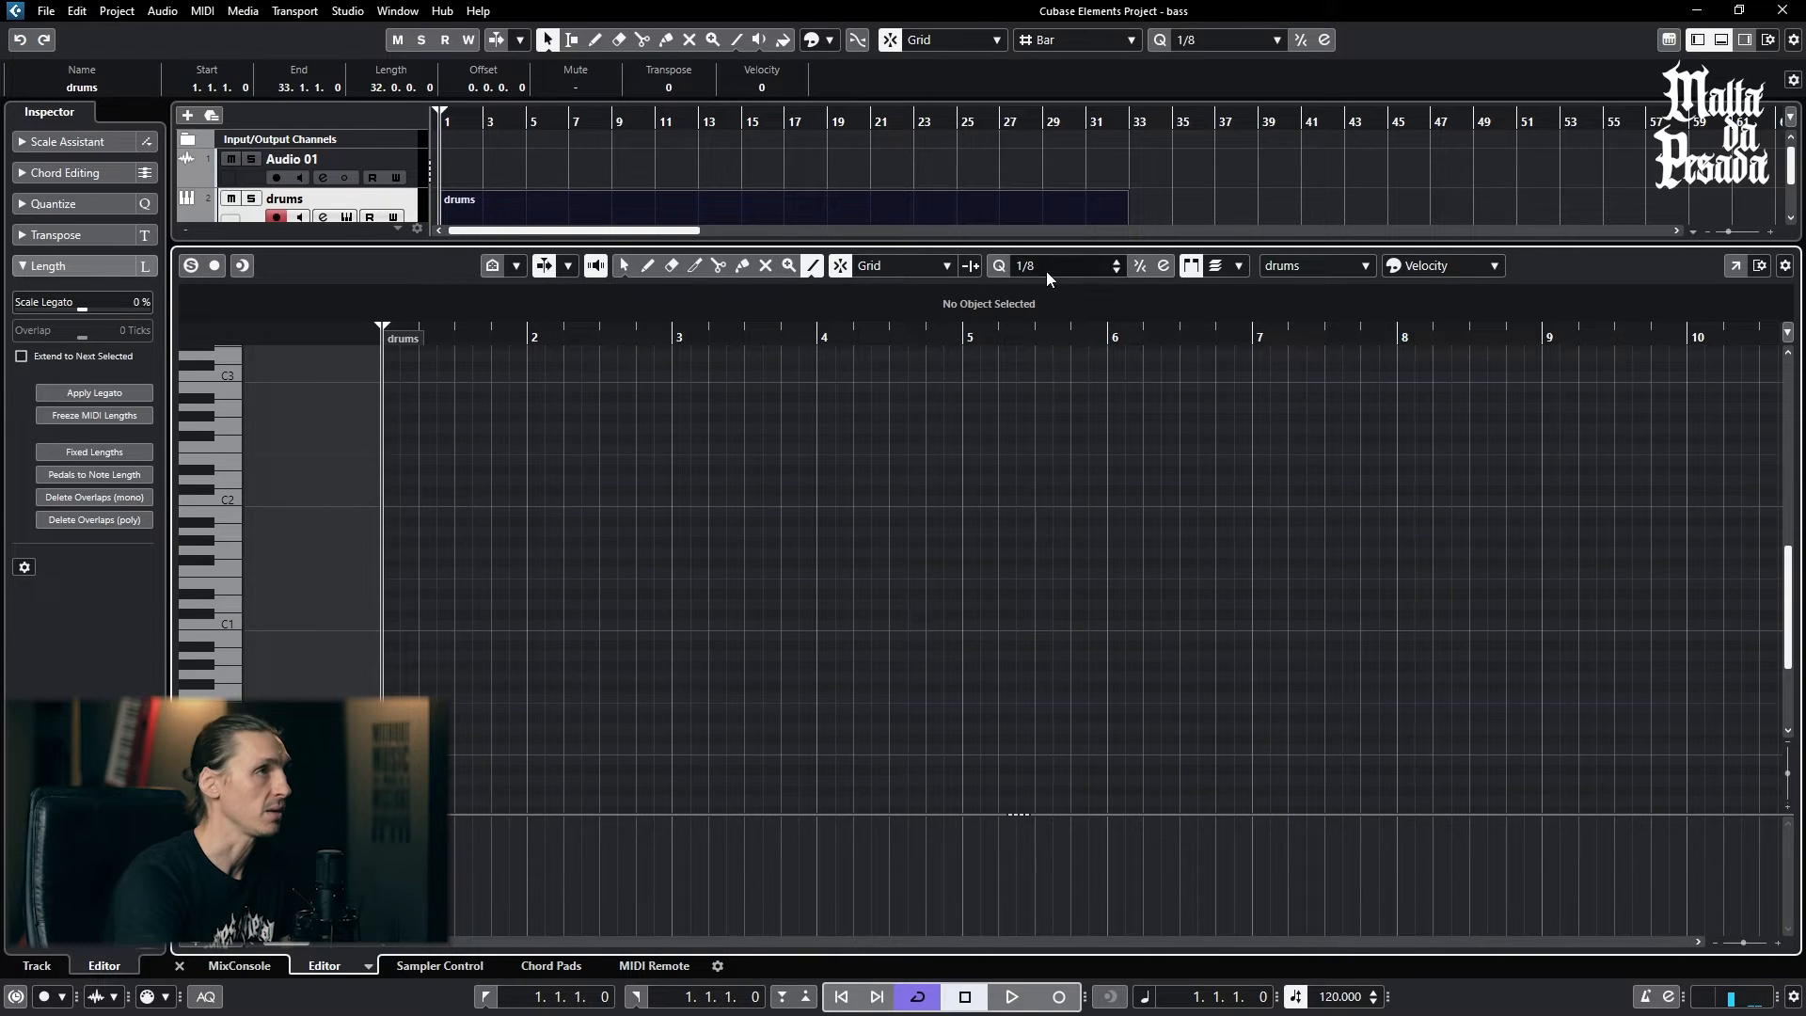
- Try entering notes on C1 from the start of the part with the Draw tool
{"action": "left_click", "coordinate": [648, 266]}
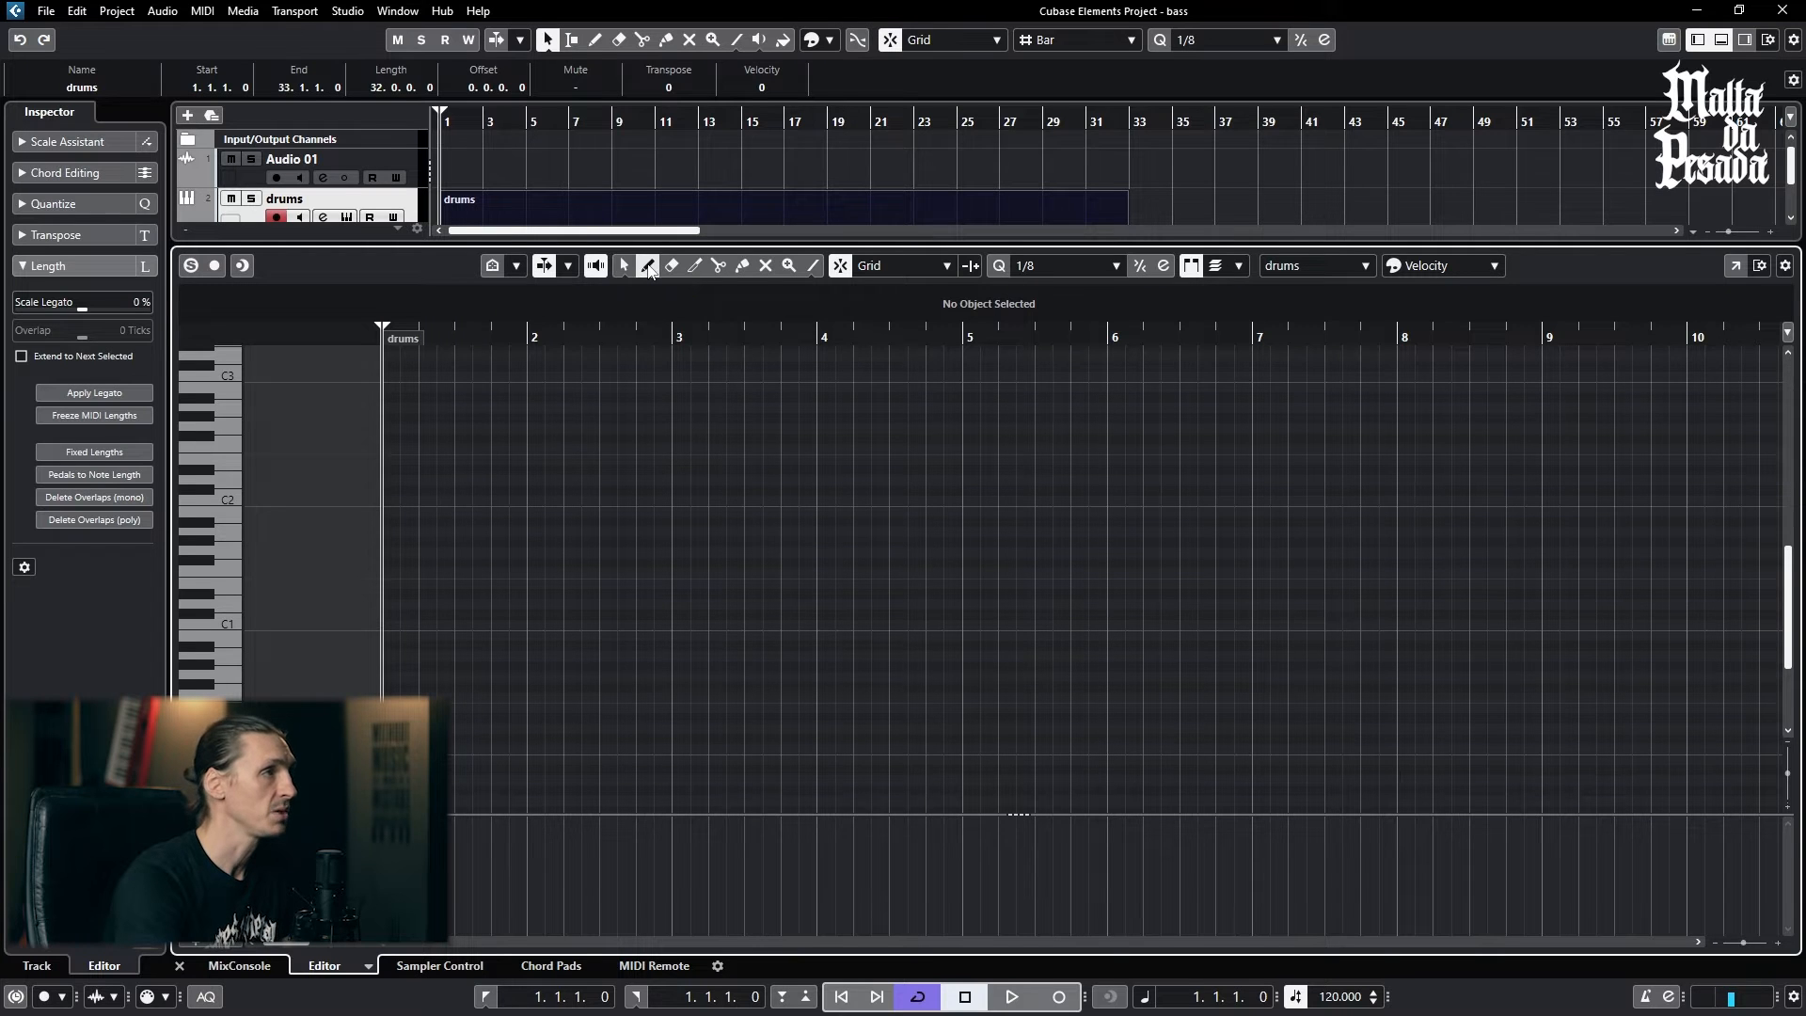
{"action": "left_click", "coordinate": [395, 623]}
{"action": "left_click_drag", "start_coordinate": [399, 618], "coordinate": [1261, 617]}
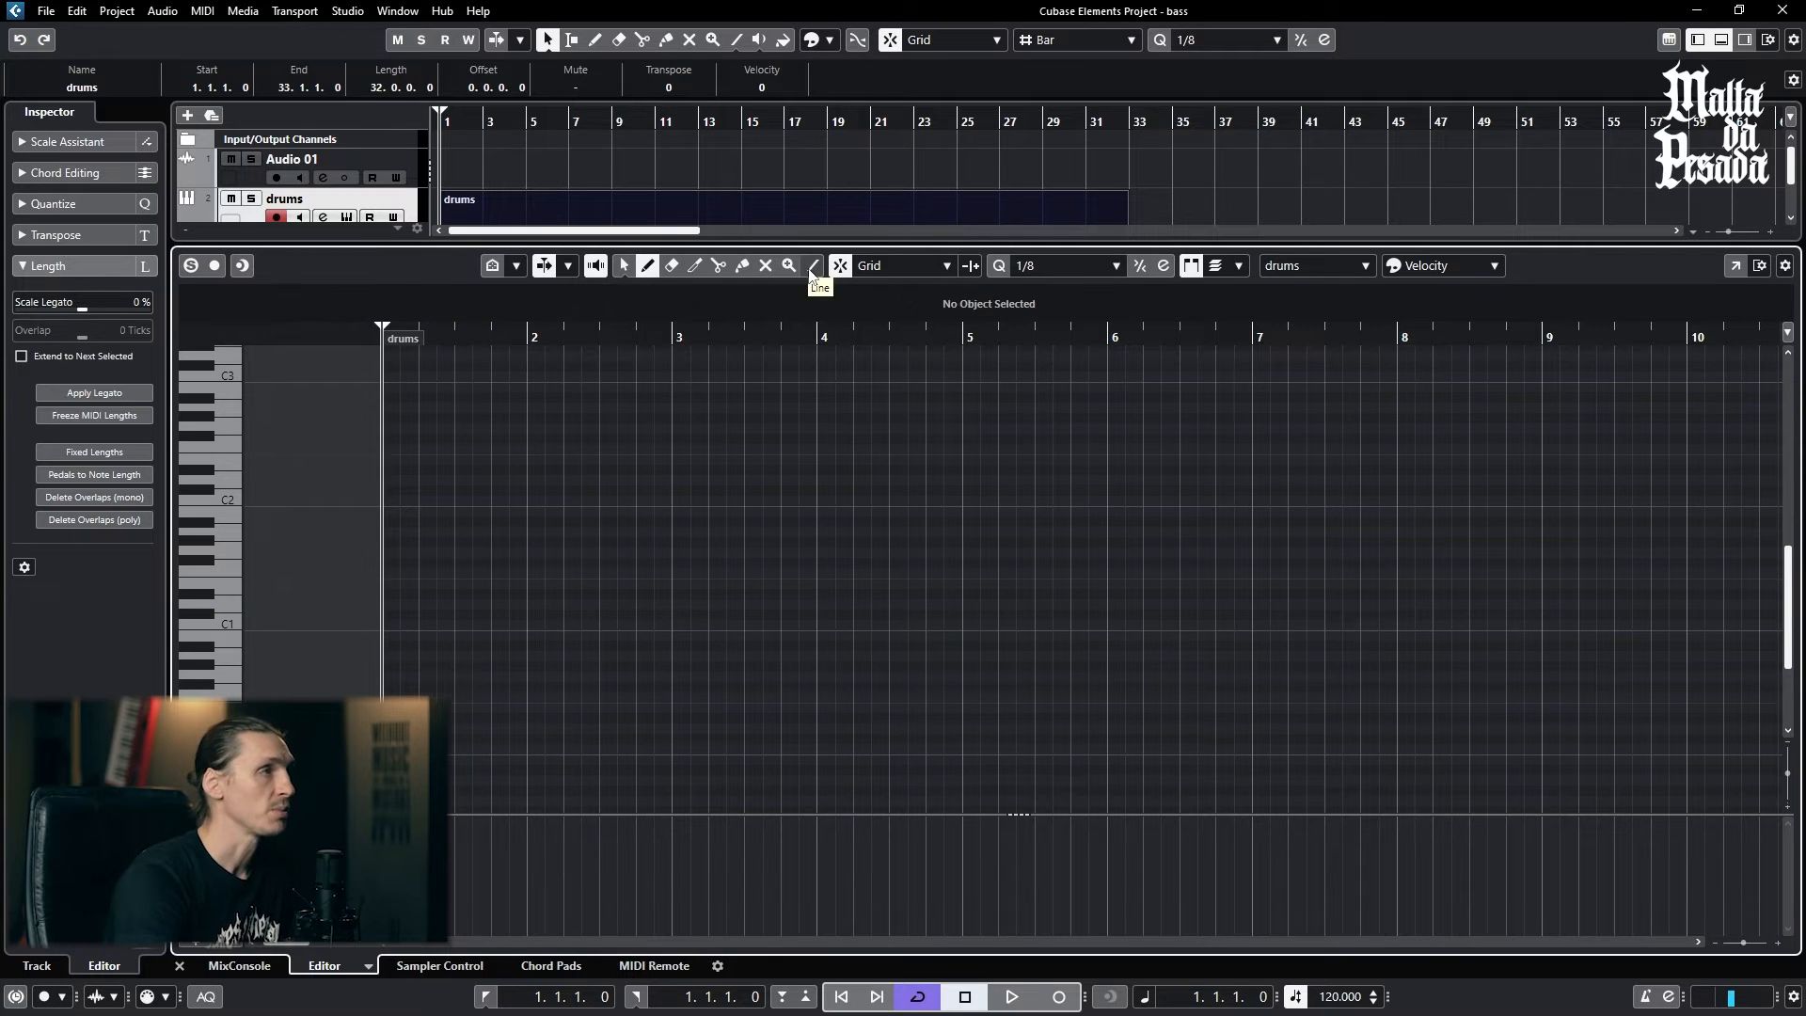
- Draw a continuous row of 1/8 notes on C1 from bar 1 to bar 9 with the Line tool and play it back
{"action": "left_click", "coordinate": [813, 271]}
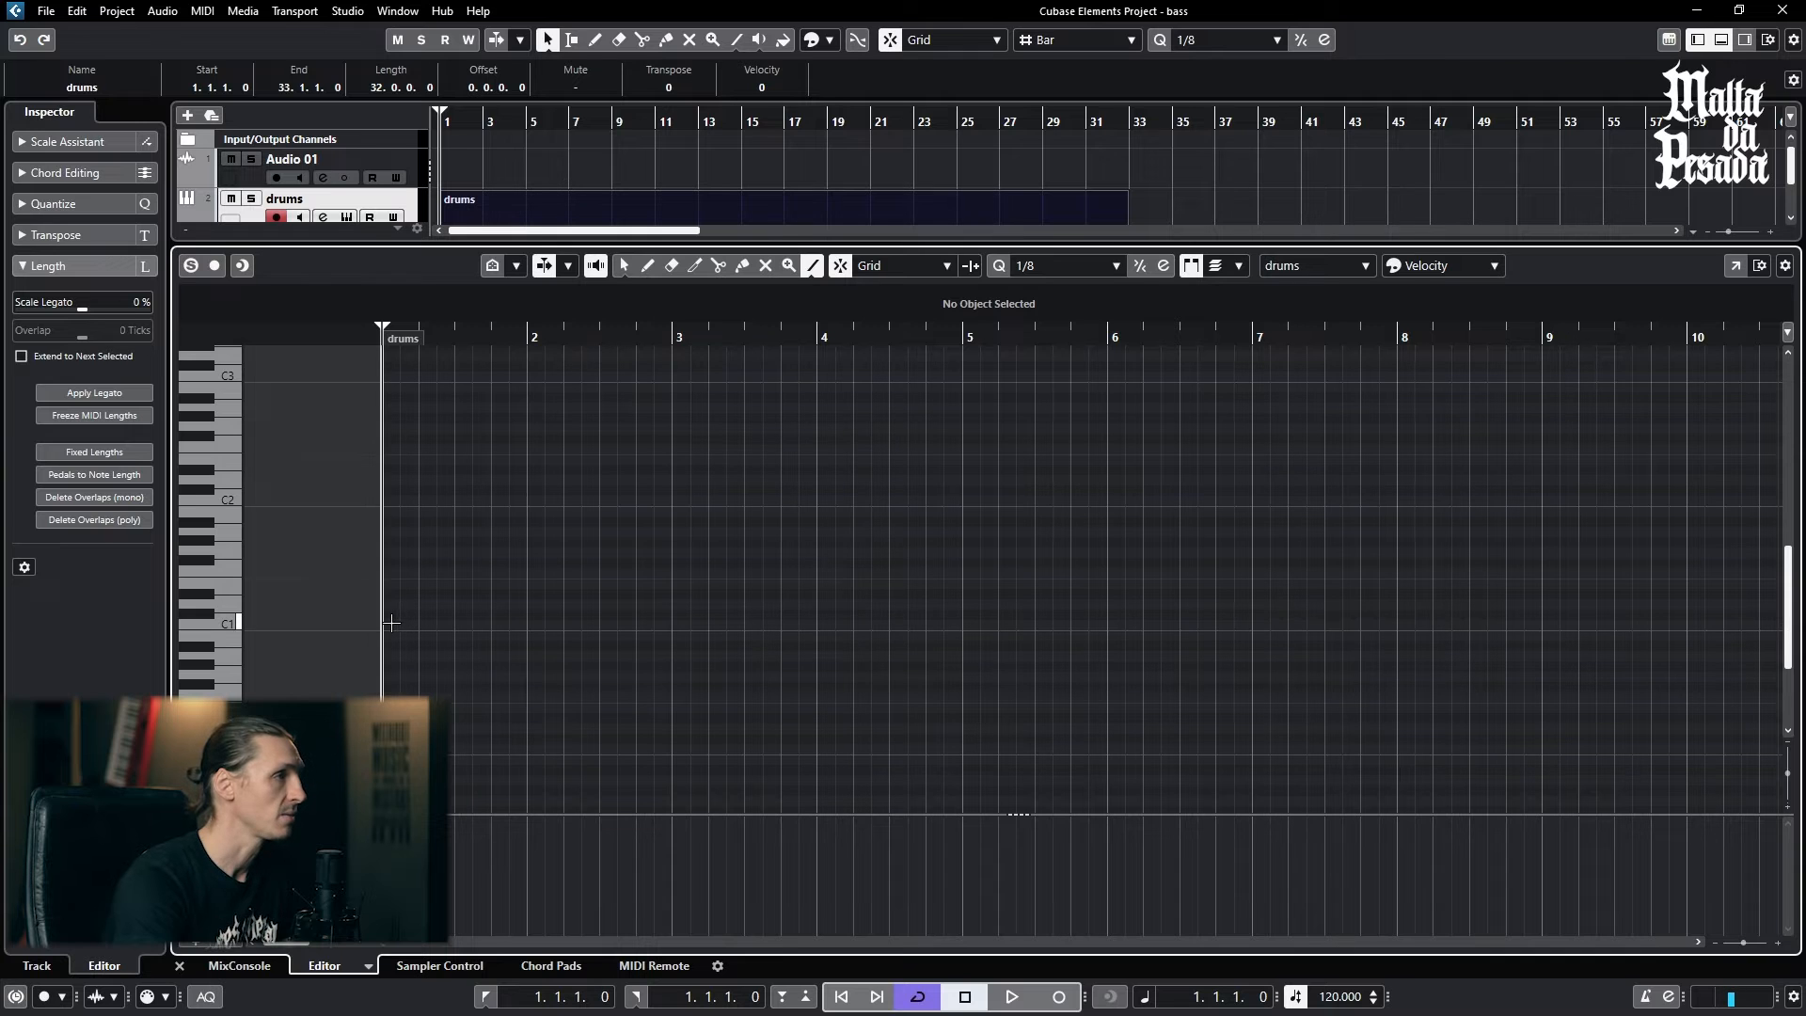
{"action": "left_click_drag", "start_coordinate": [399, 625], "coordinate": [1538, 624]}
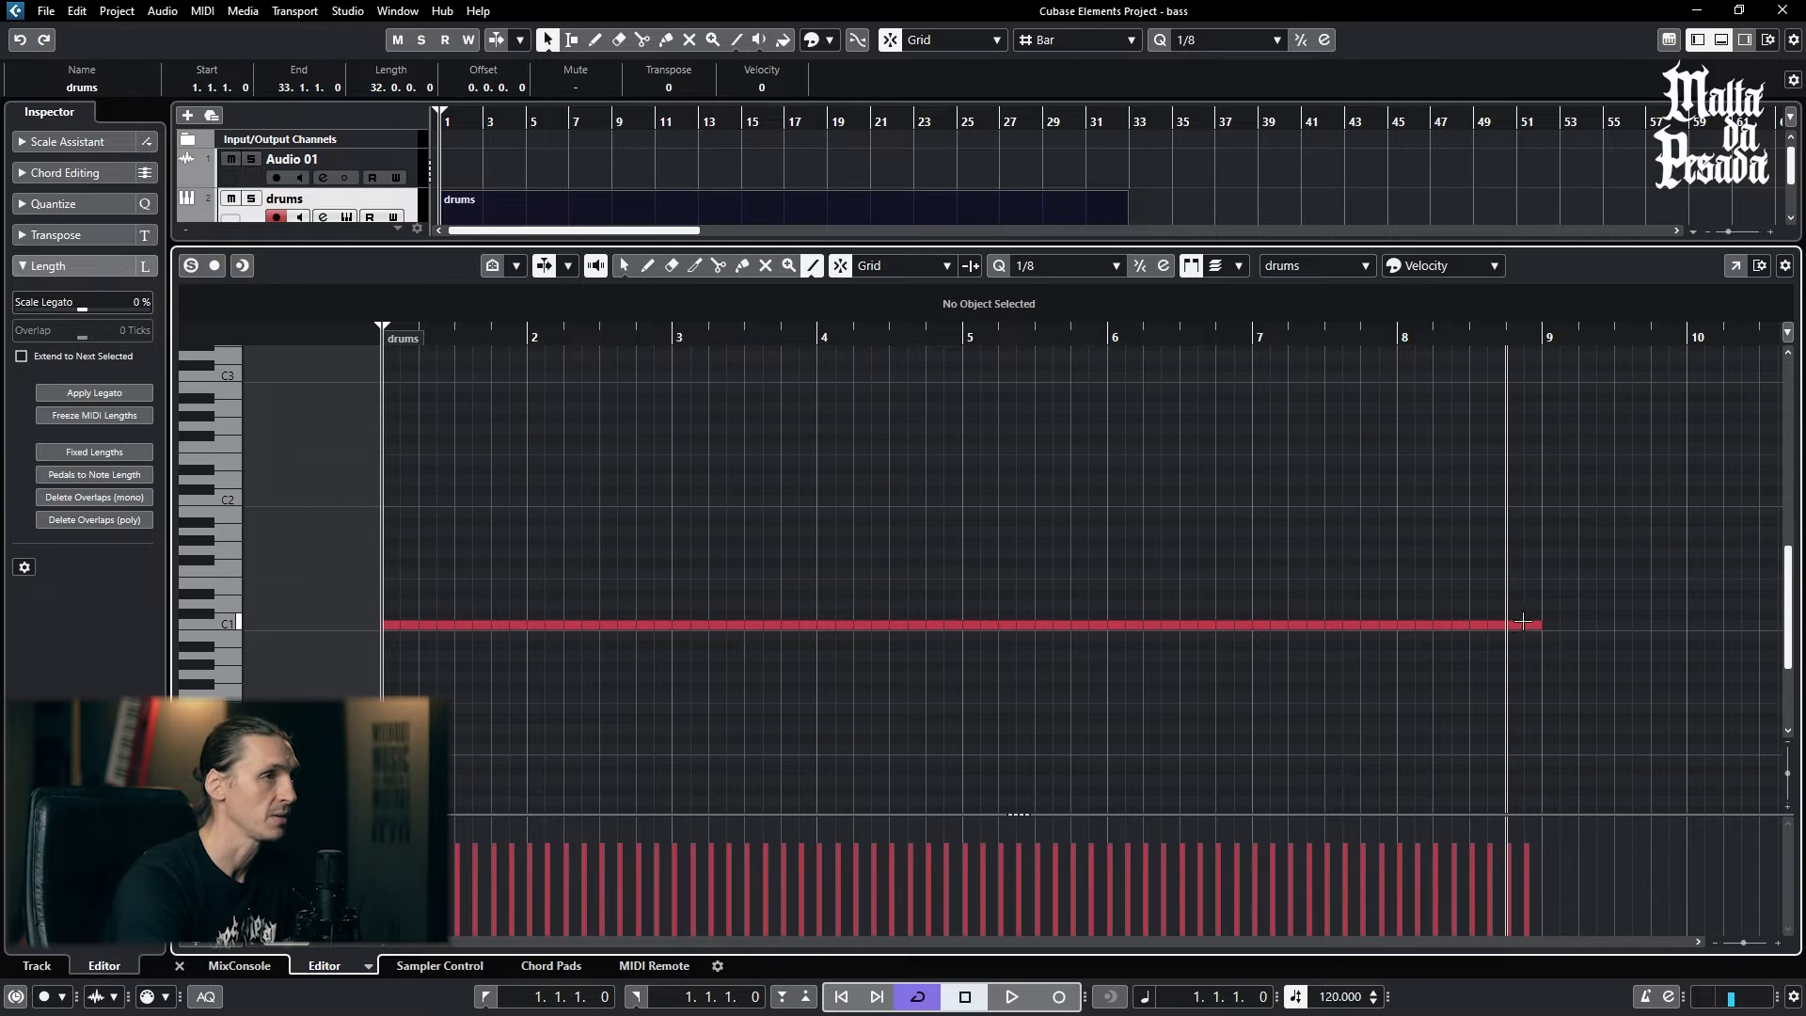
{"action": "left_click", "coordinate": [621, 267]}
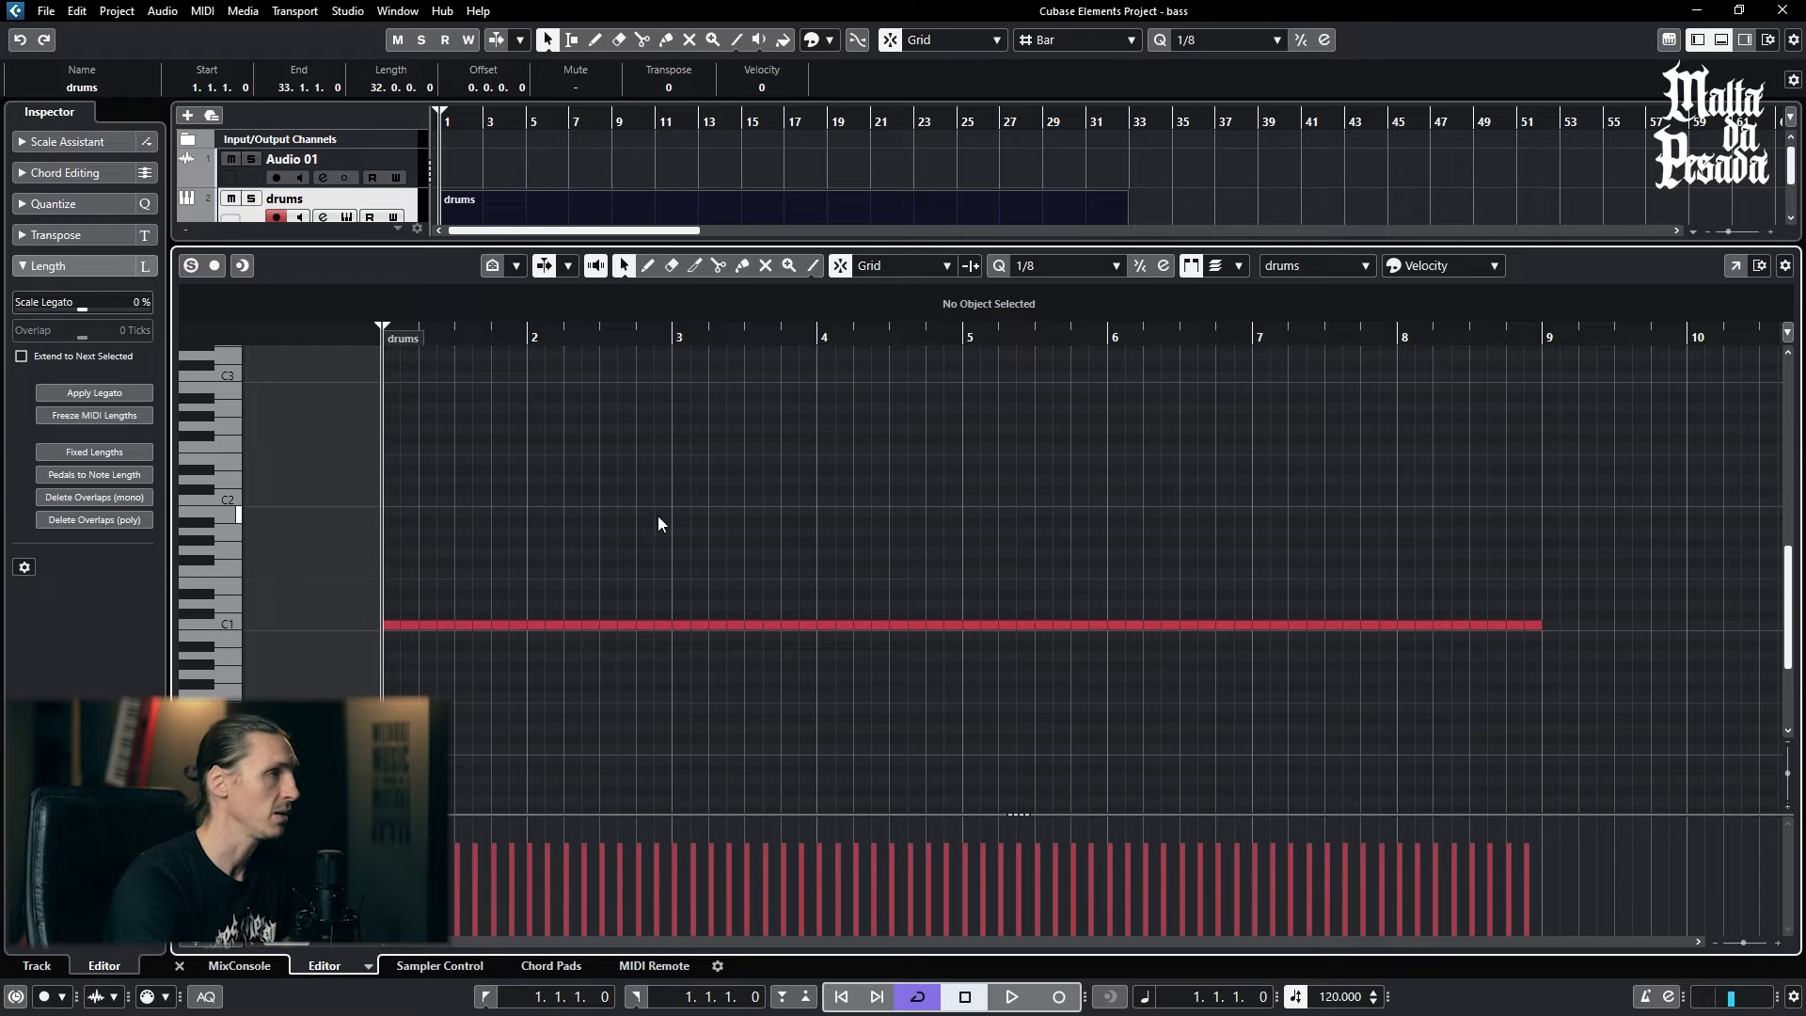
{"action": "key", "text": "space"}
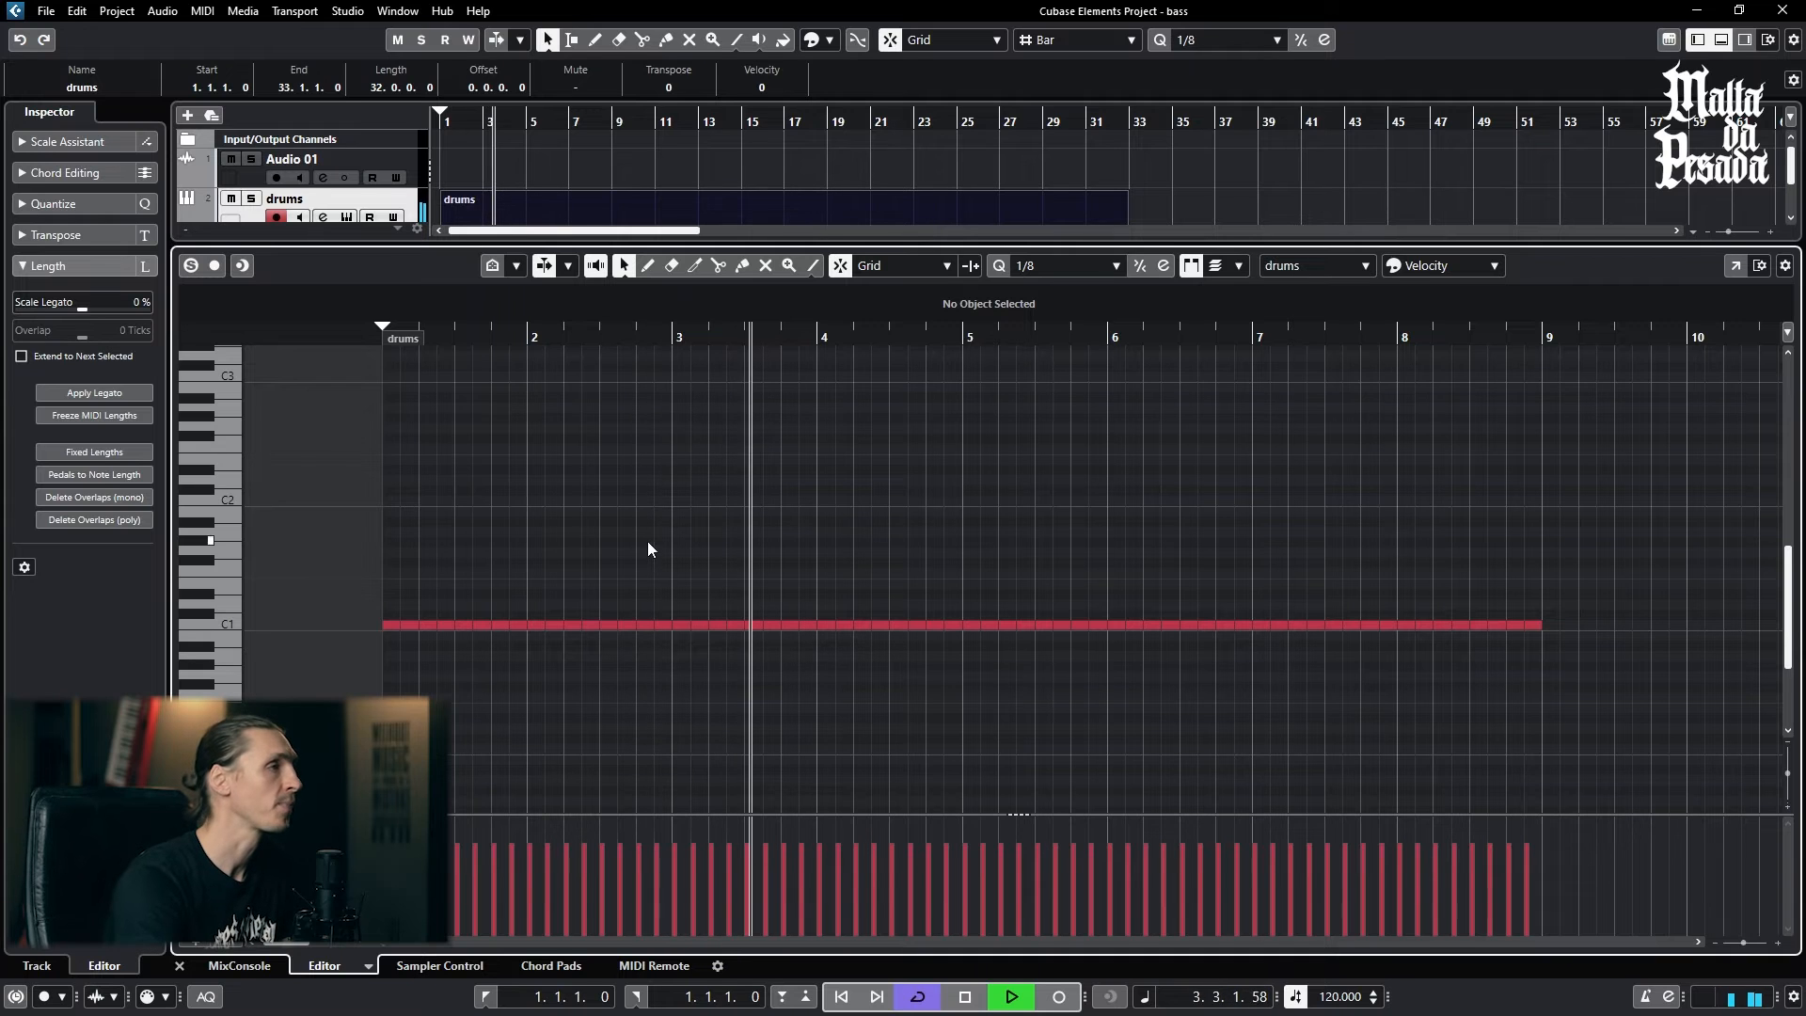
{"action": "key", "text": "space"}
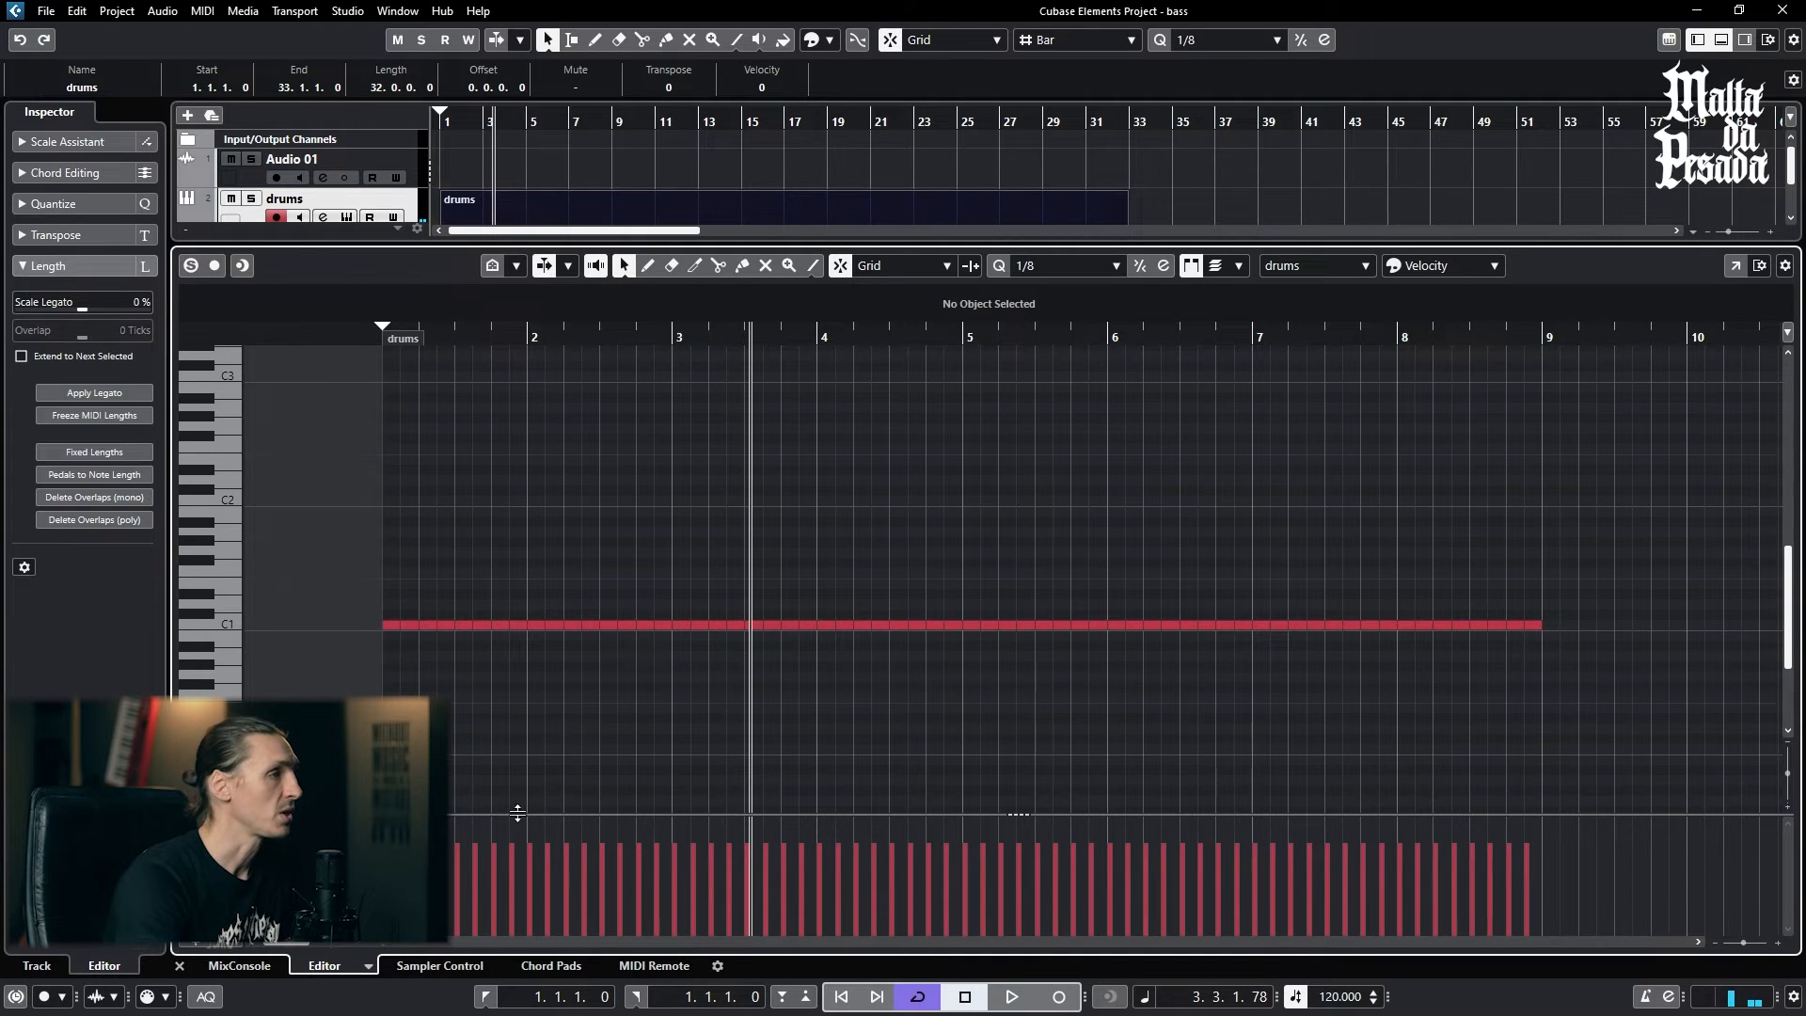
- Enlarge the velocity lane below the notes while keeping the C1 row in view
{"action": "left_click_drag", "start_coordinate": [517, 811], "coordinate": [532, 682]}
{"action": "scroll", "coordinate": [596, 556], "scroll_direction": "up", "scroll_amount": 1}
{"action": "scroll", "coordinate": [597, 556], "scroll_direction": "down", "scroll_amount": 3}
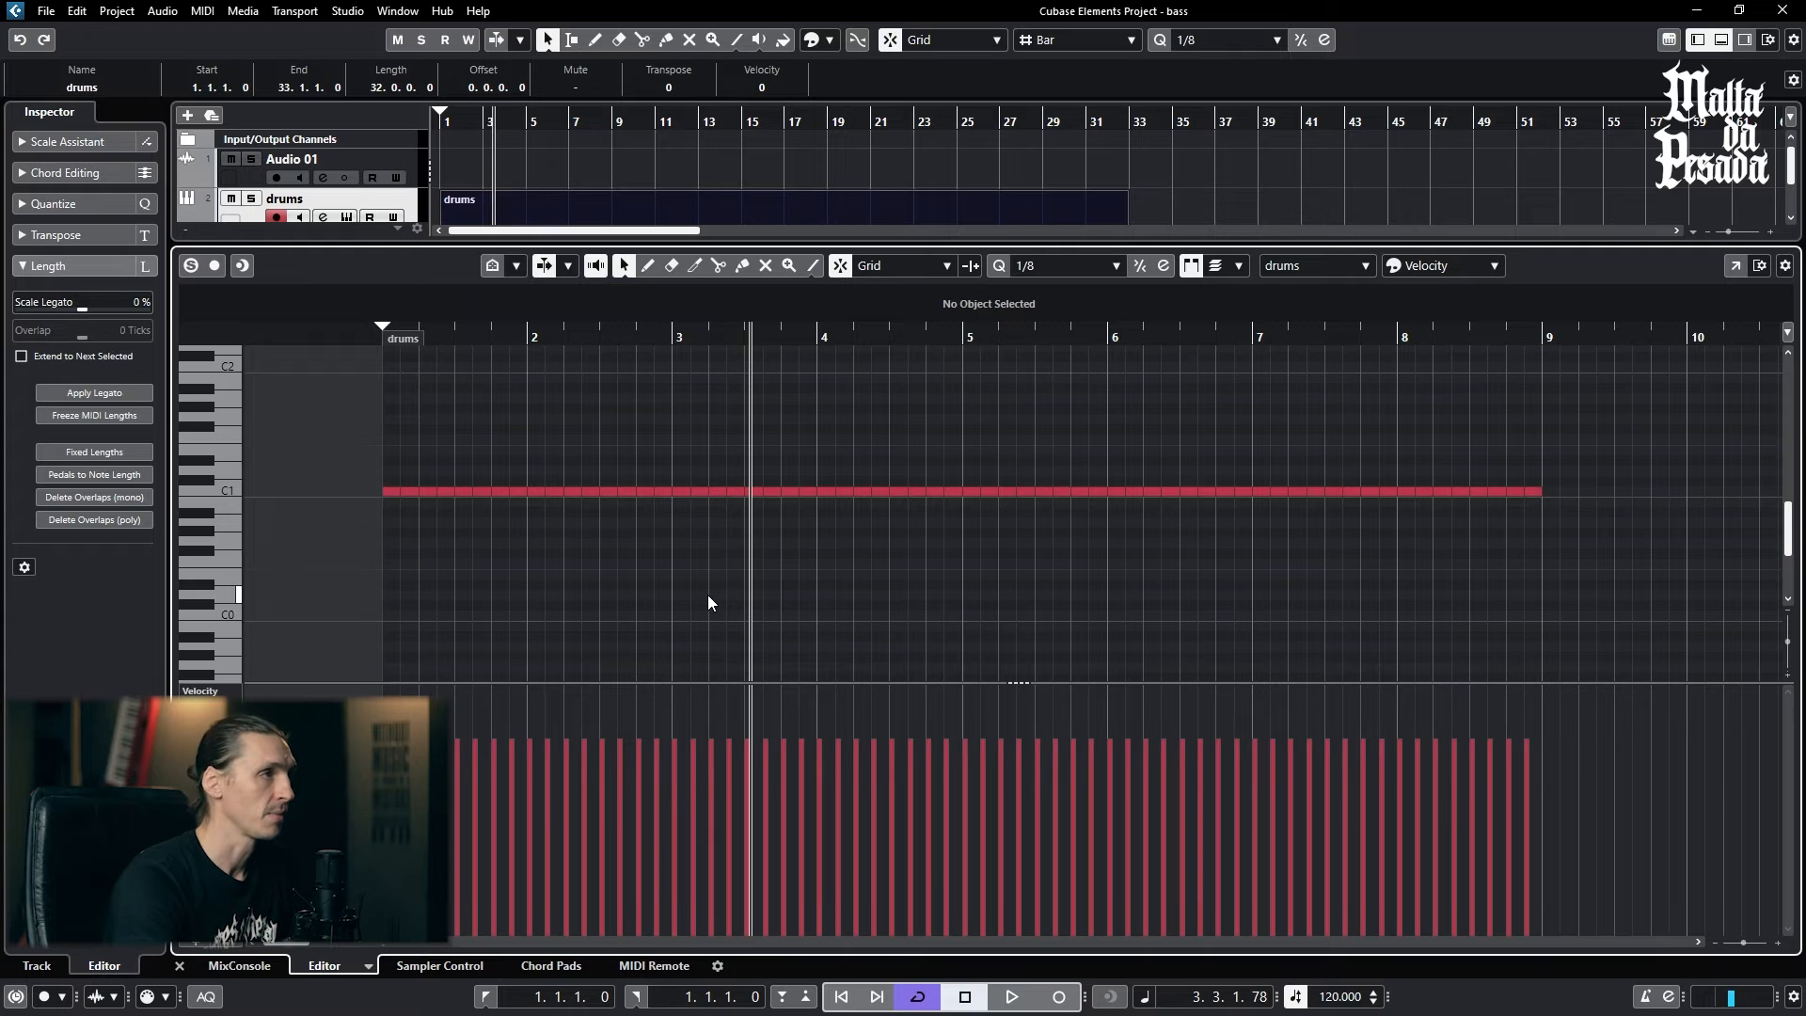
- Randomize the velocities of all C1 notes with a Variance of 10 %, then deselect them
{"action": "key", "text": "ctrl+a"}
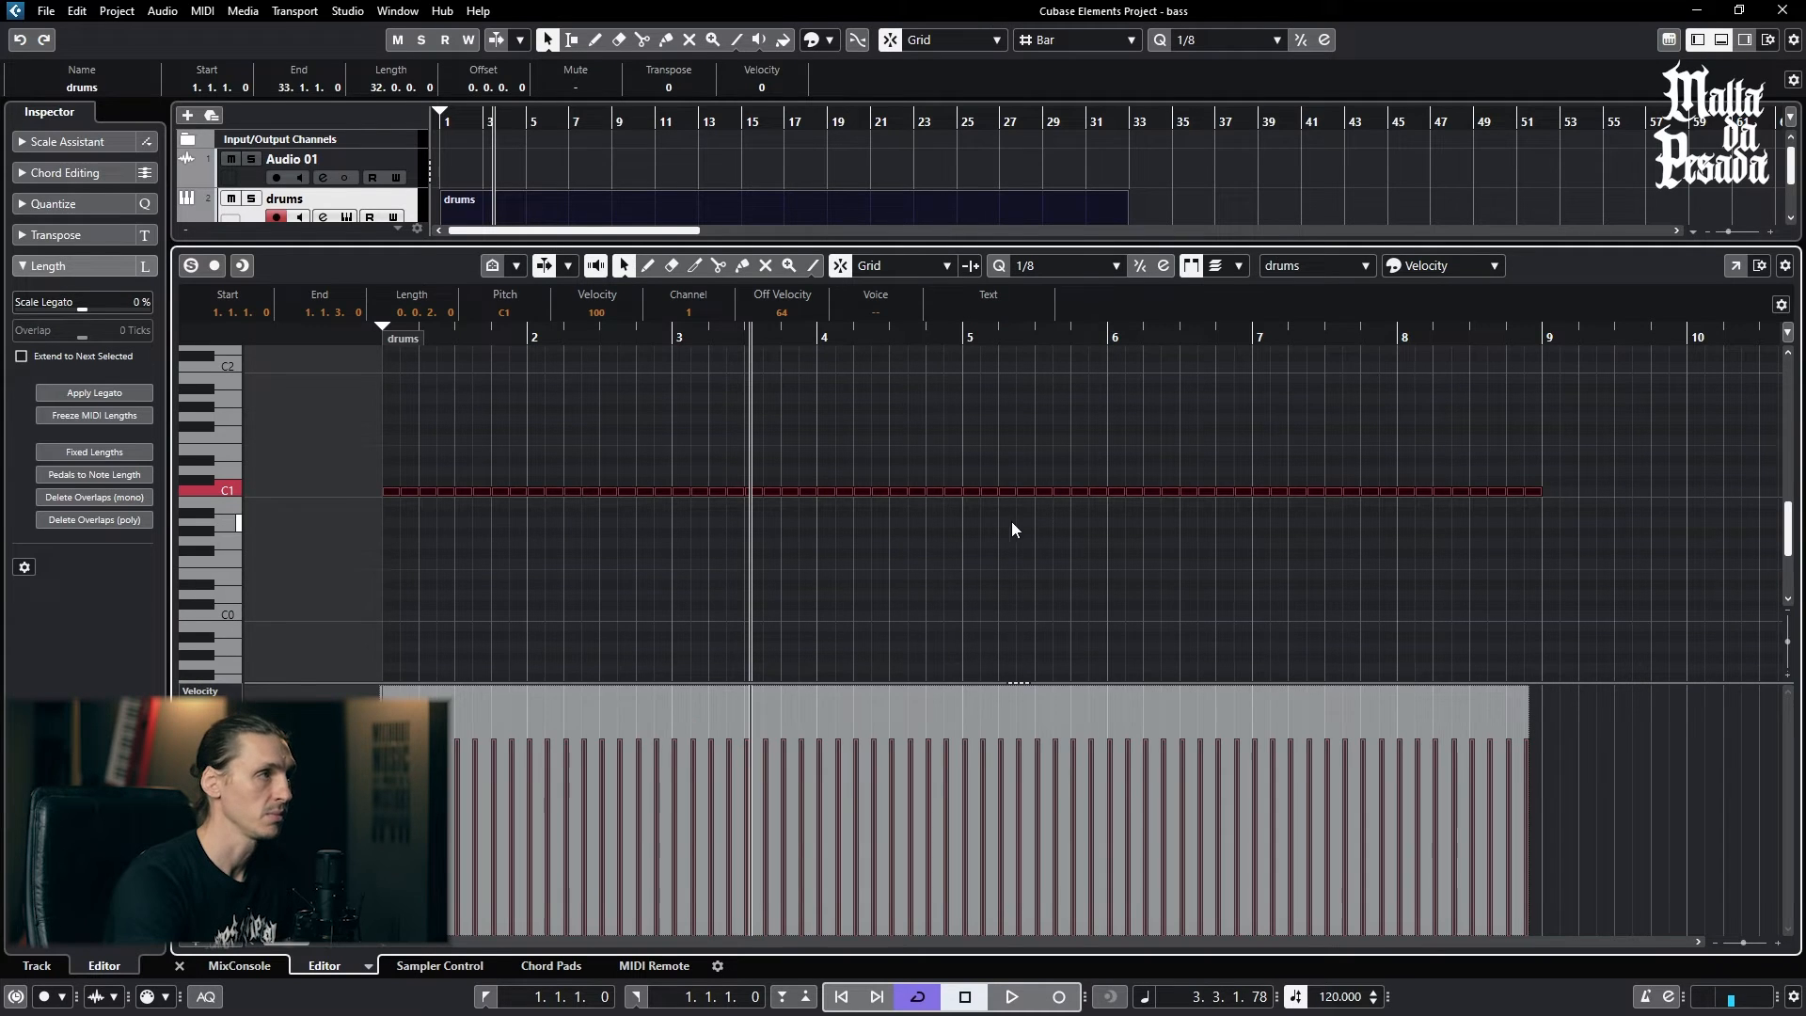
{"action": "left_click", "coordinate": [883, 558]}
{"action": "left_click_drag", "start_coordinate": [347, 449], "coordinate": [1616, 562]}
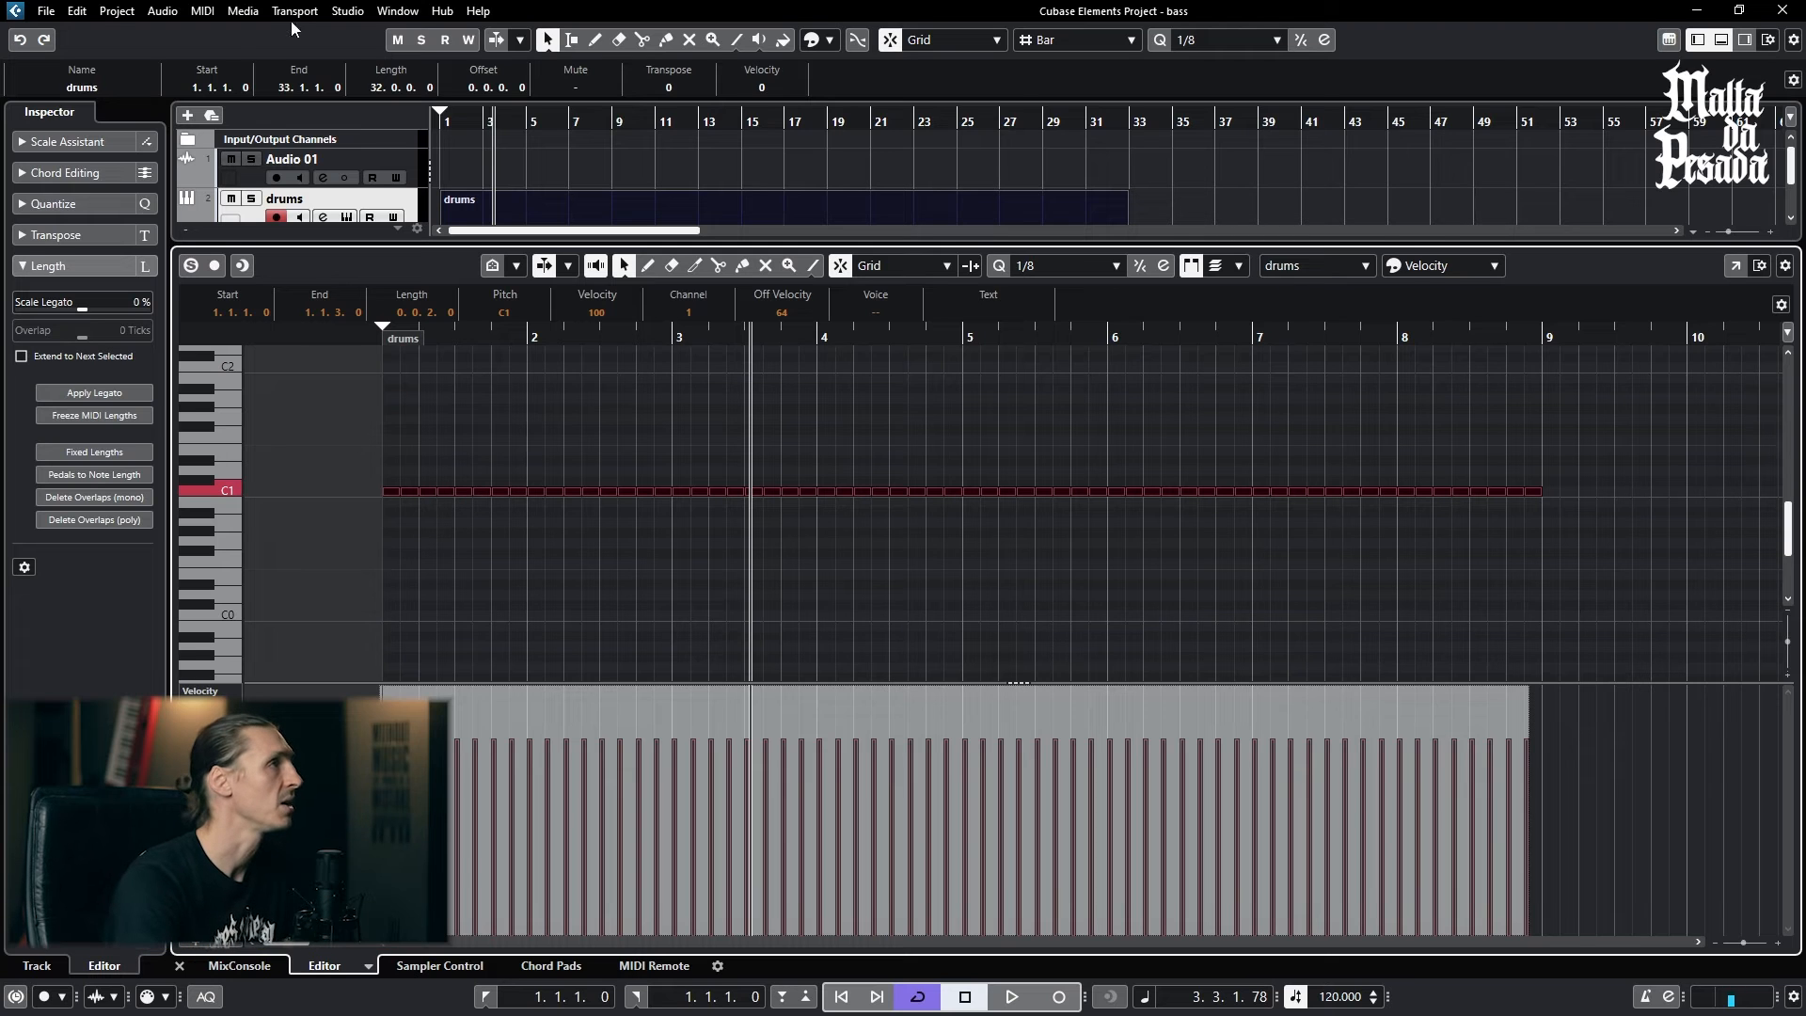
{"action": "left_click", "coordinate": [203, 13]}
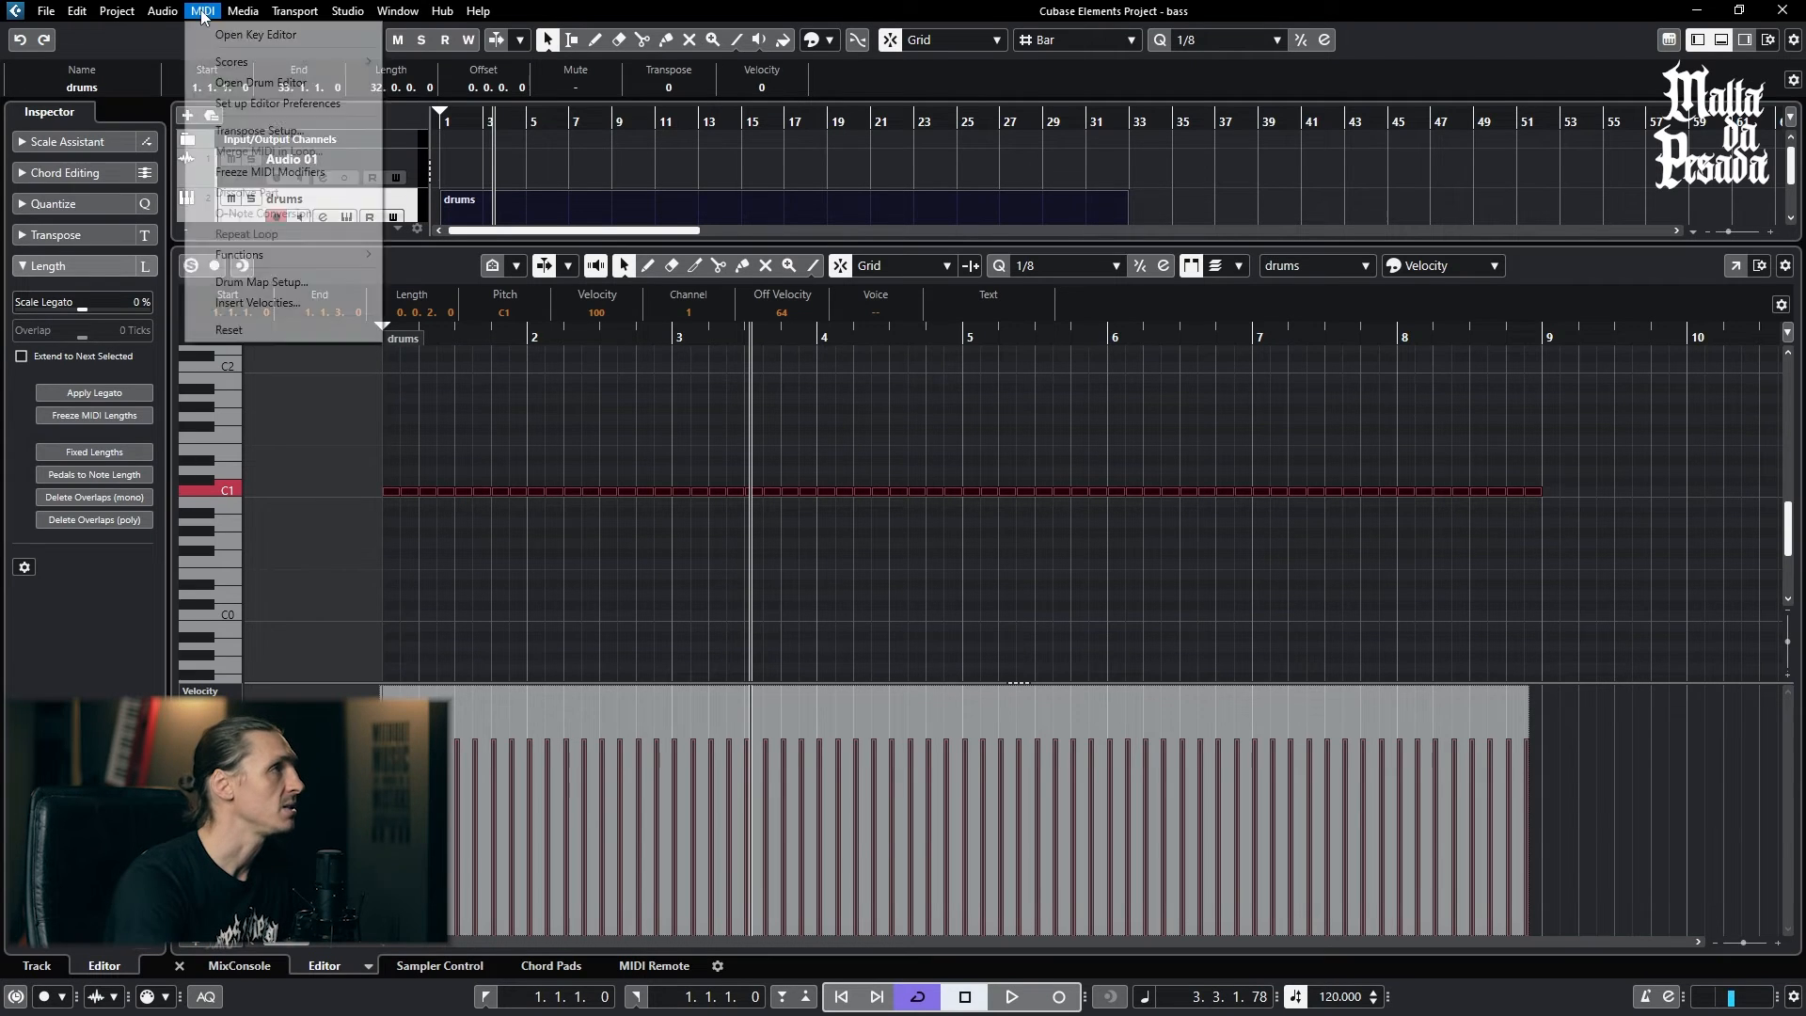
{"action": "mouse_move", "coordinate": [298, 255]}
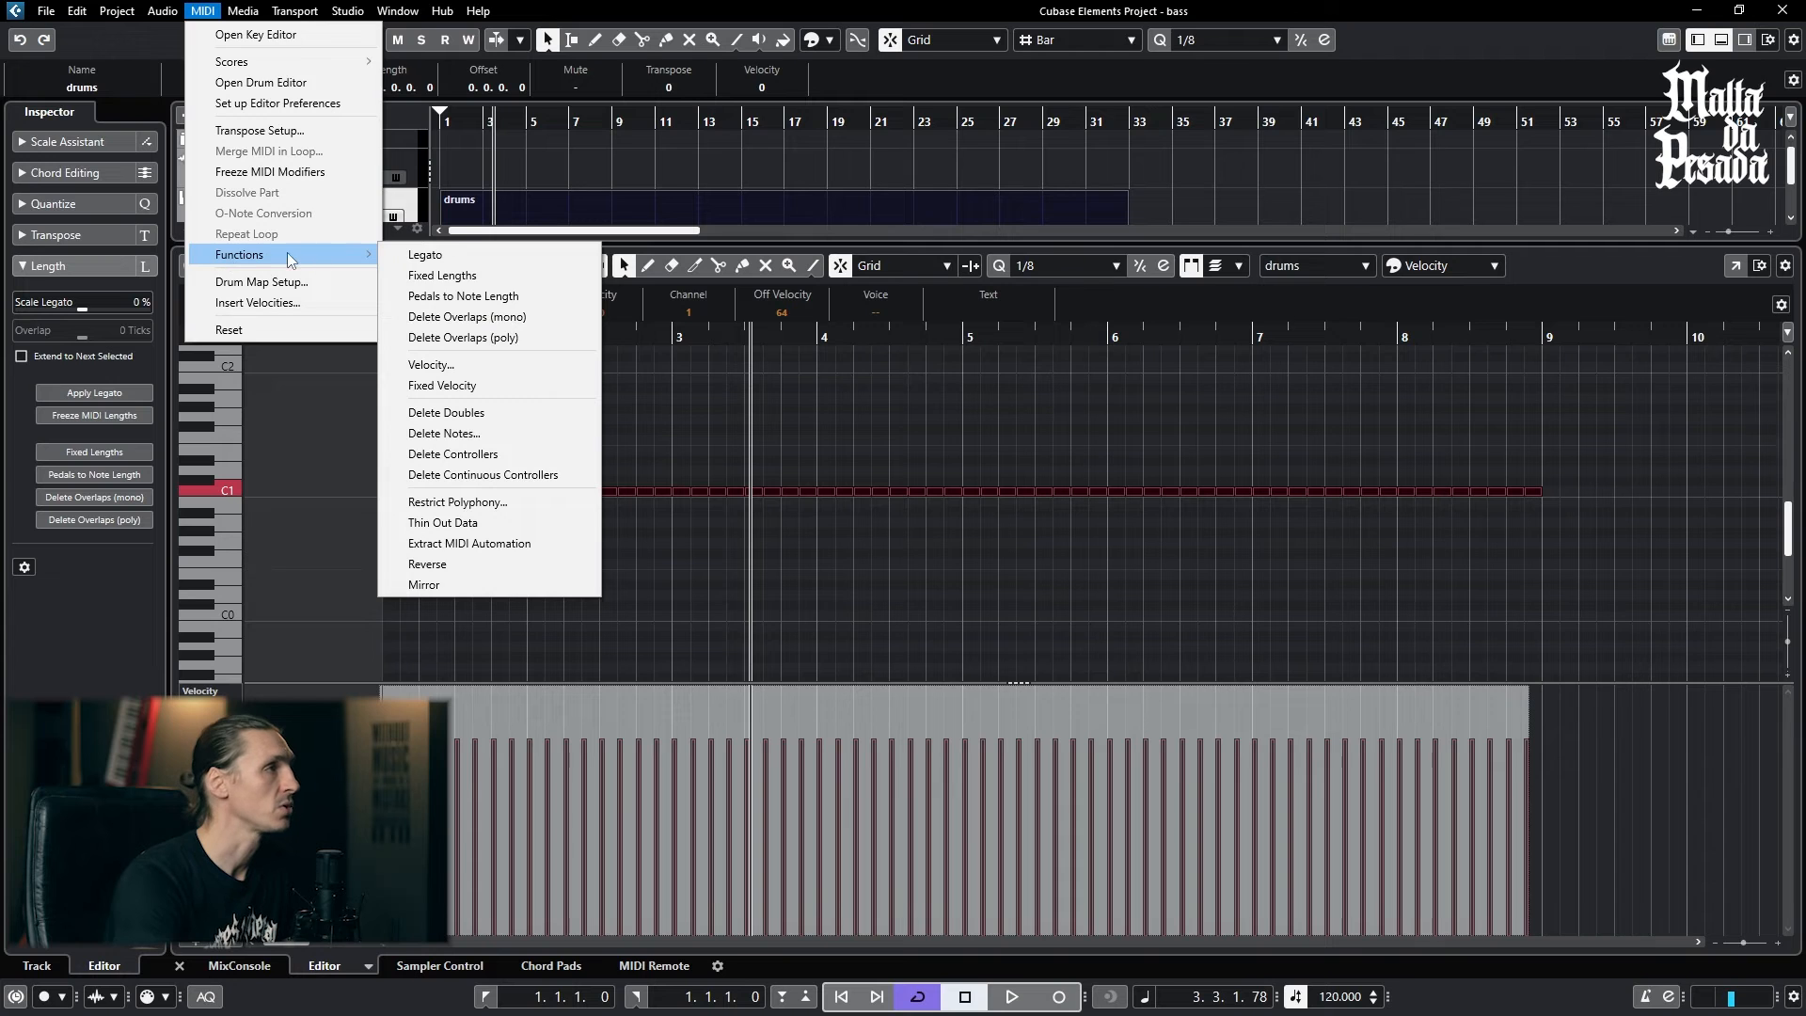
{"action": "left_click", "coordinate": [452, 375]}
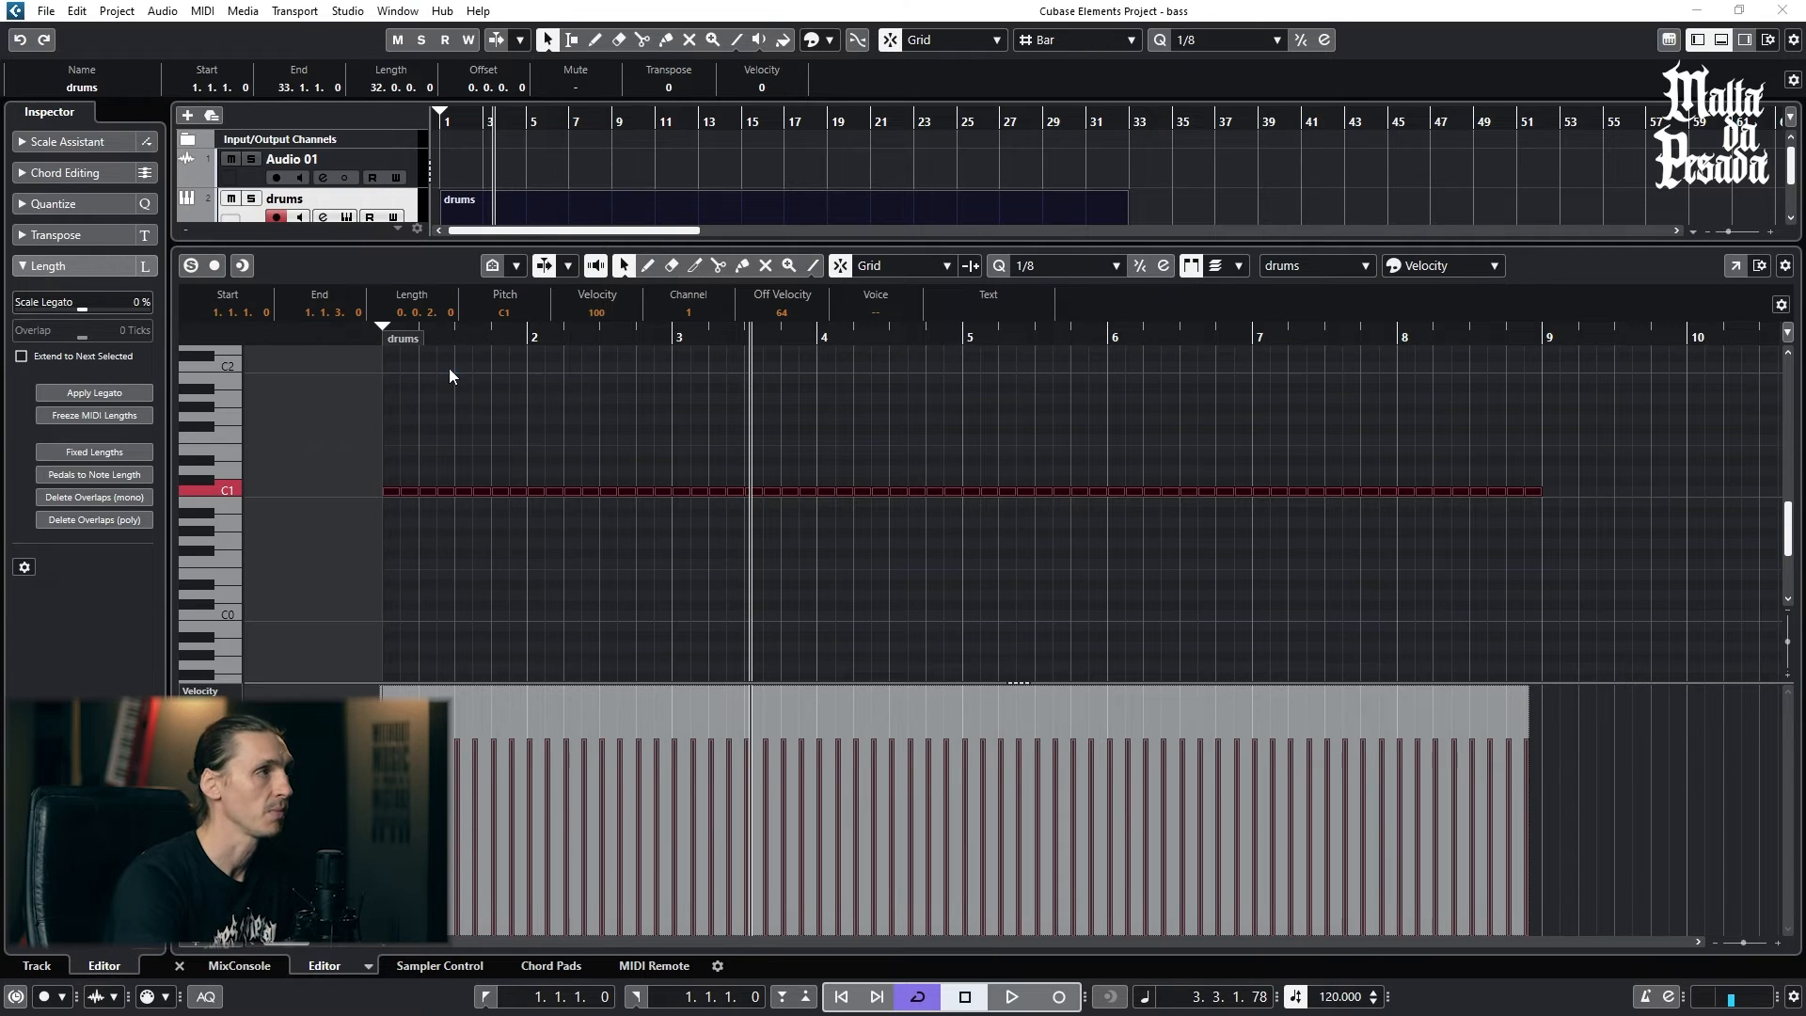
{"action": "left_click", "coordinate": [754, 645]}
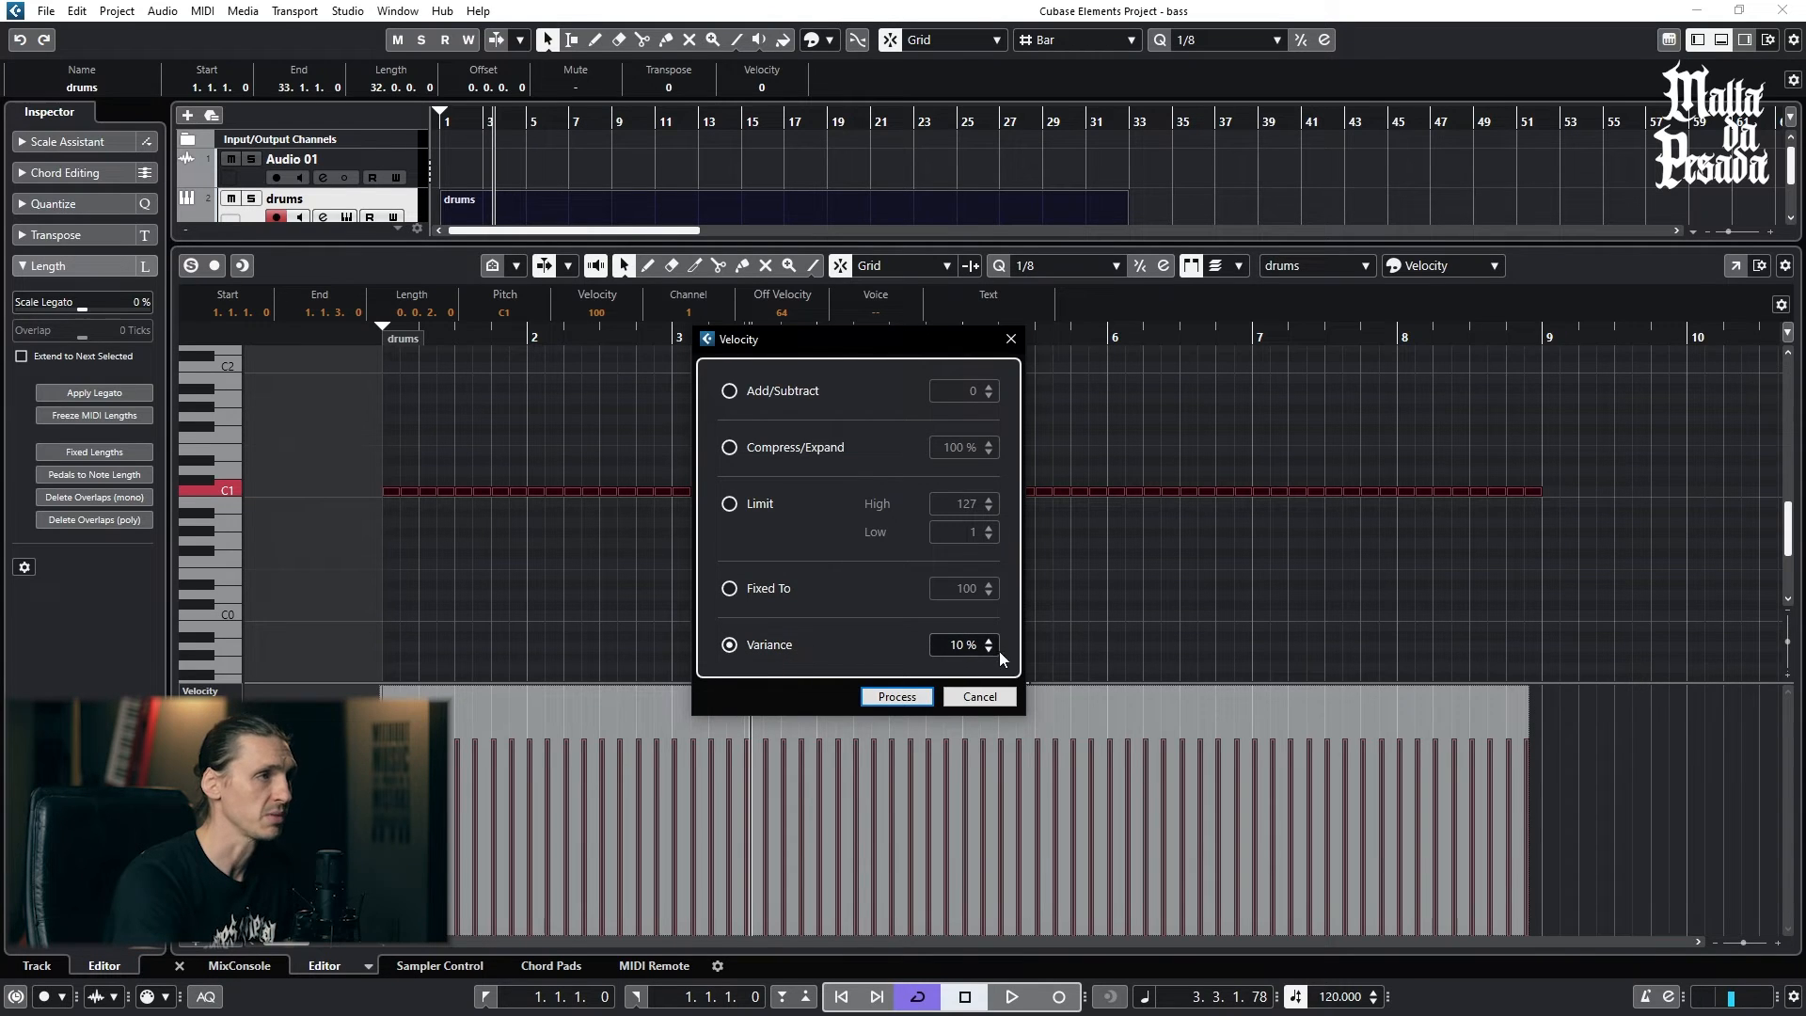
{"action": "left_click", "coordinate": [896, 697]}
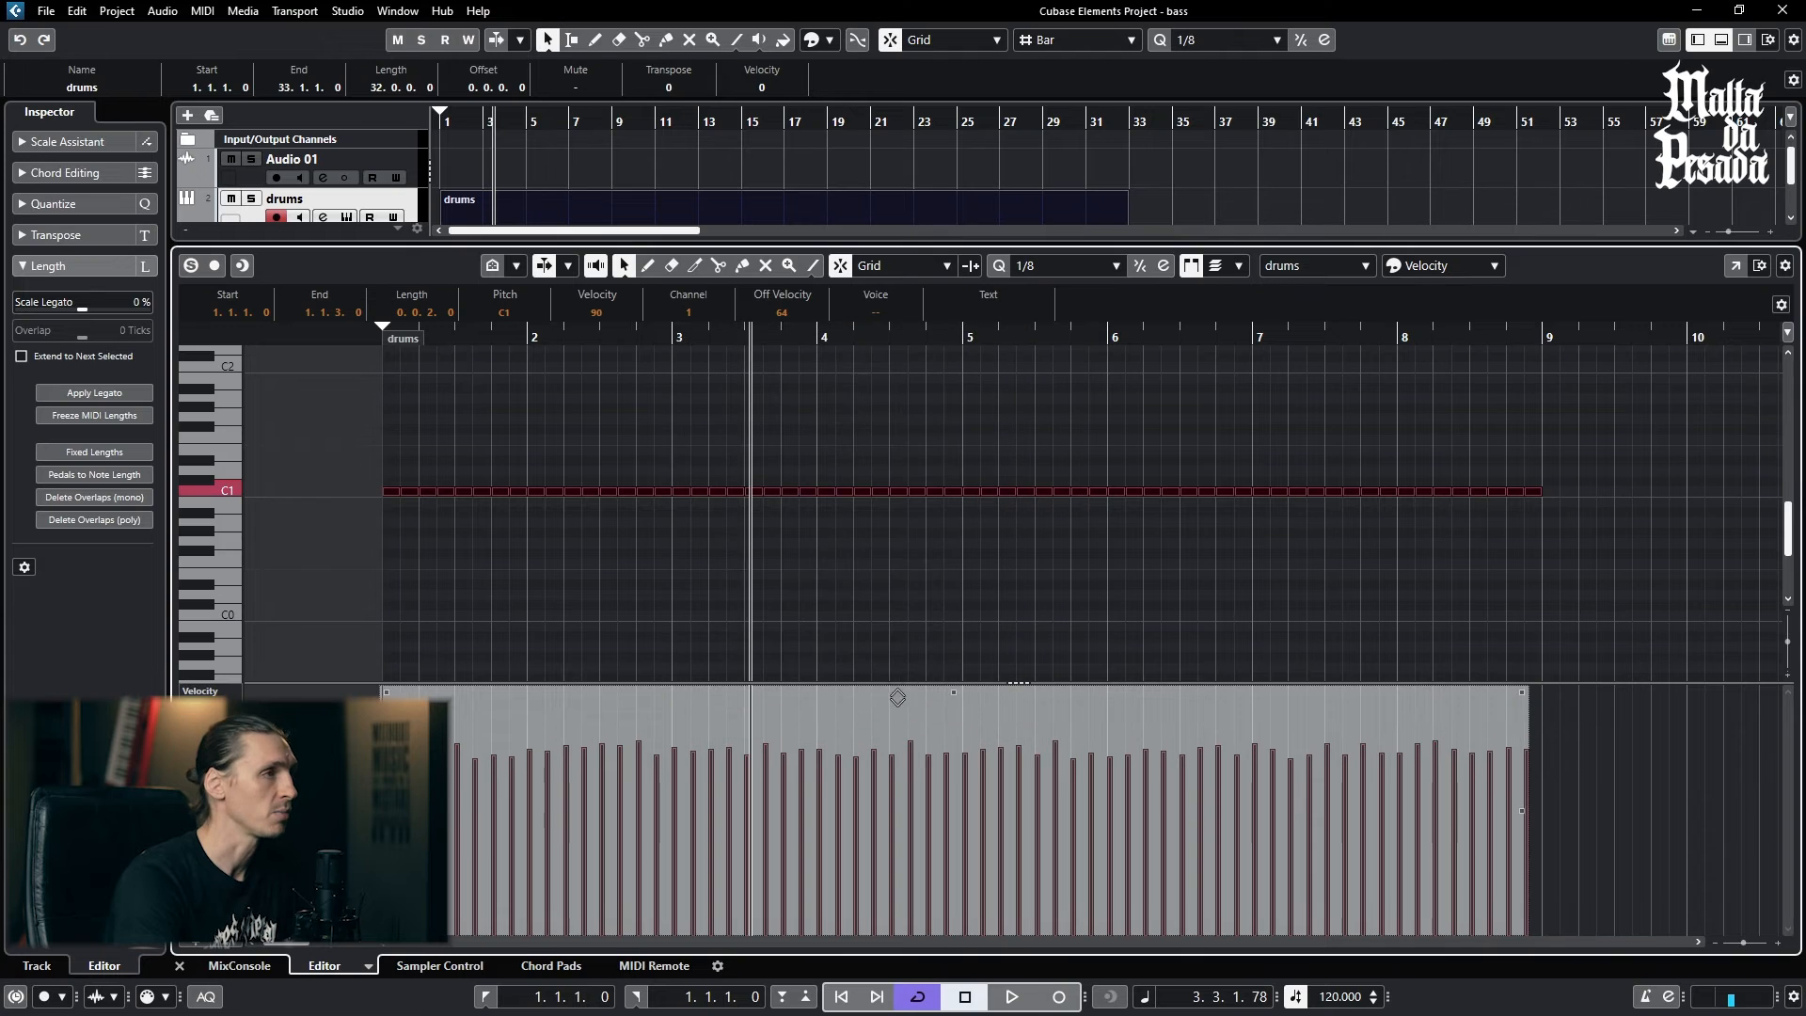
{"action": "left_click", "coordinate": [499, 631]}
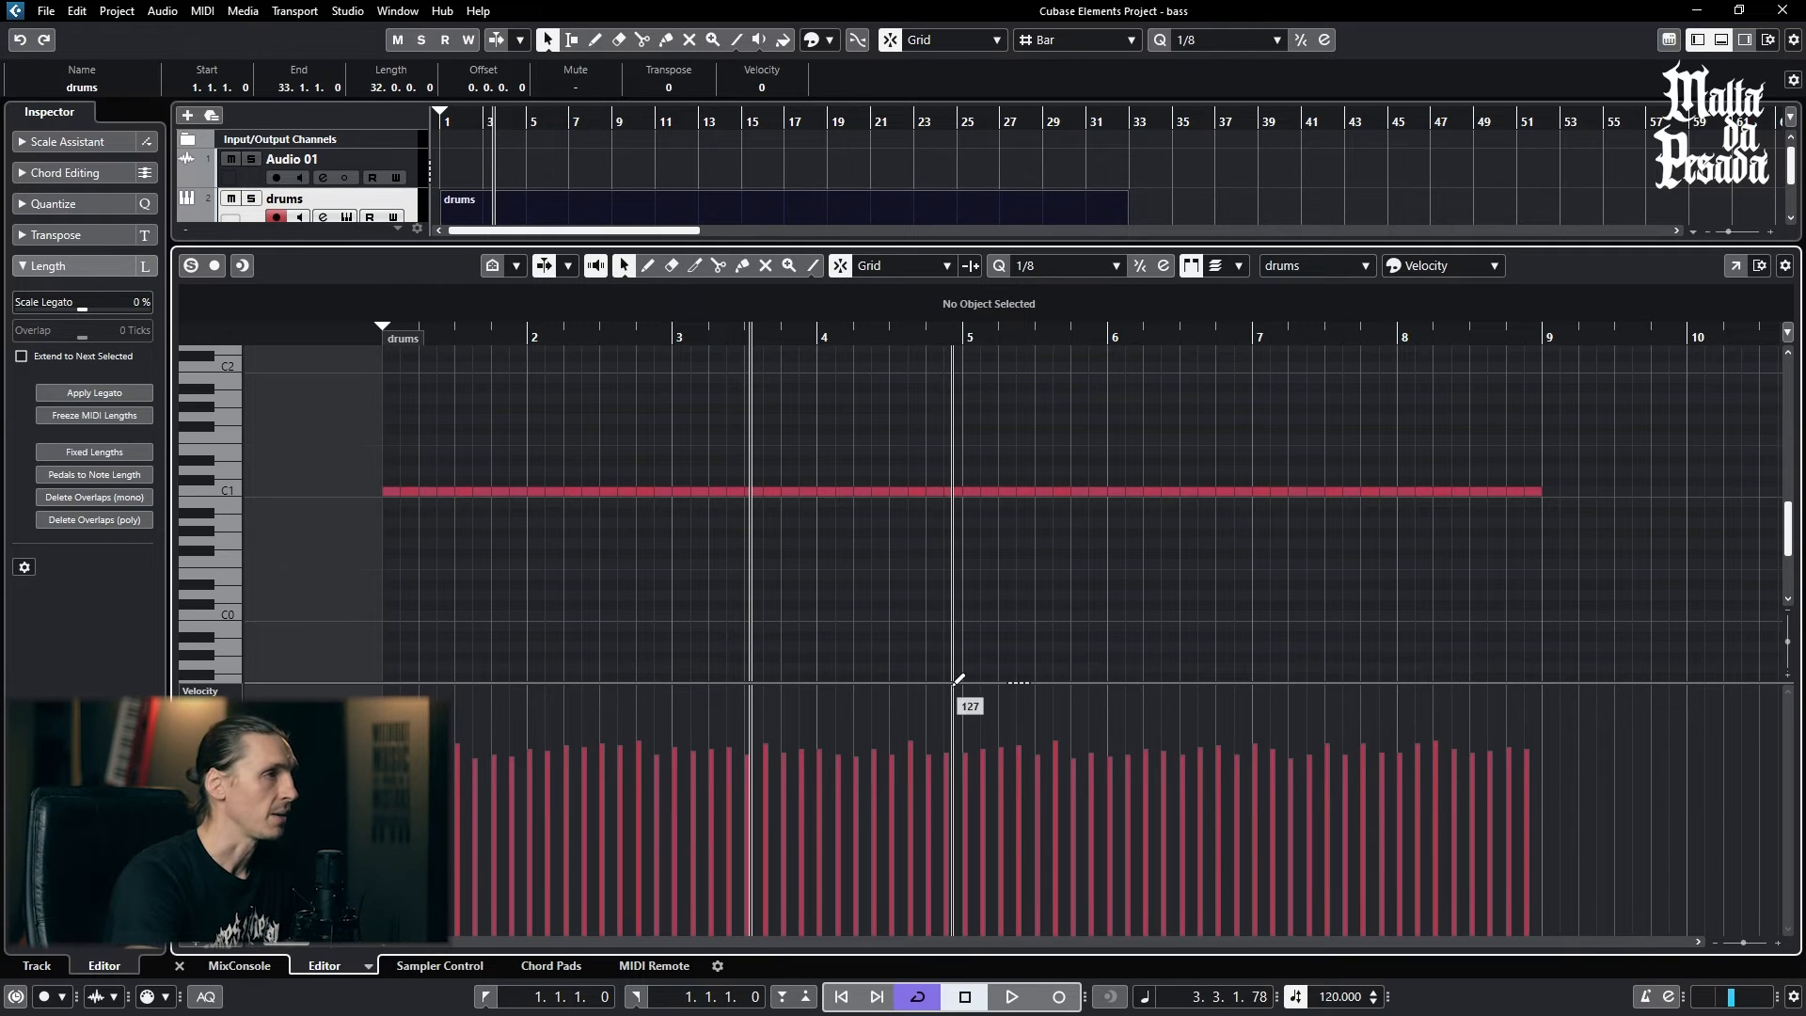
- Select all C1 notes and scale their velocities down around the absolute center, bringing the first note to about 66
{"action": "key", "text": "ctrl+a"}
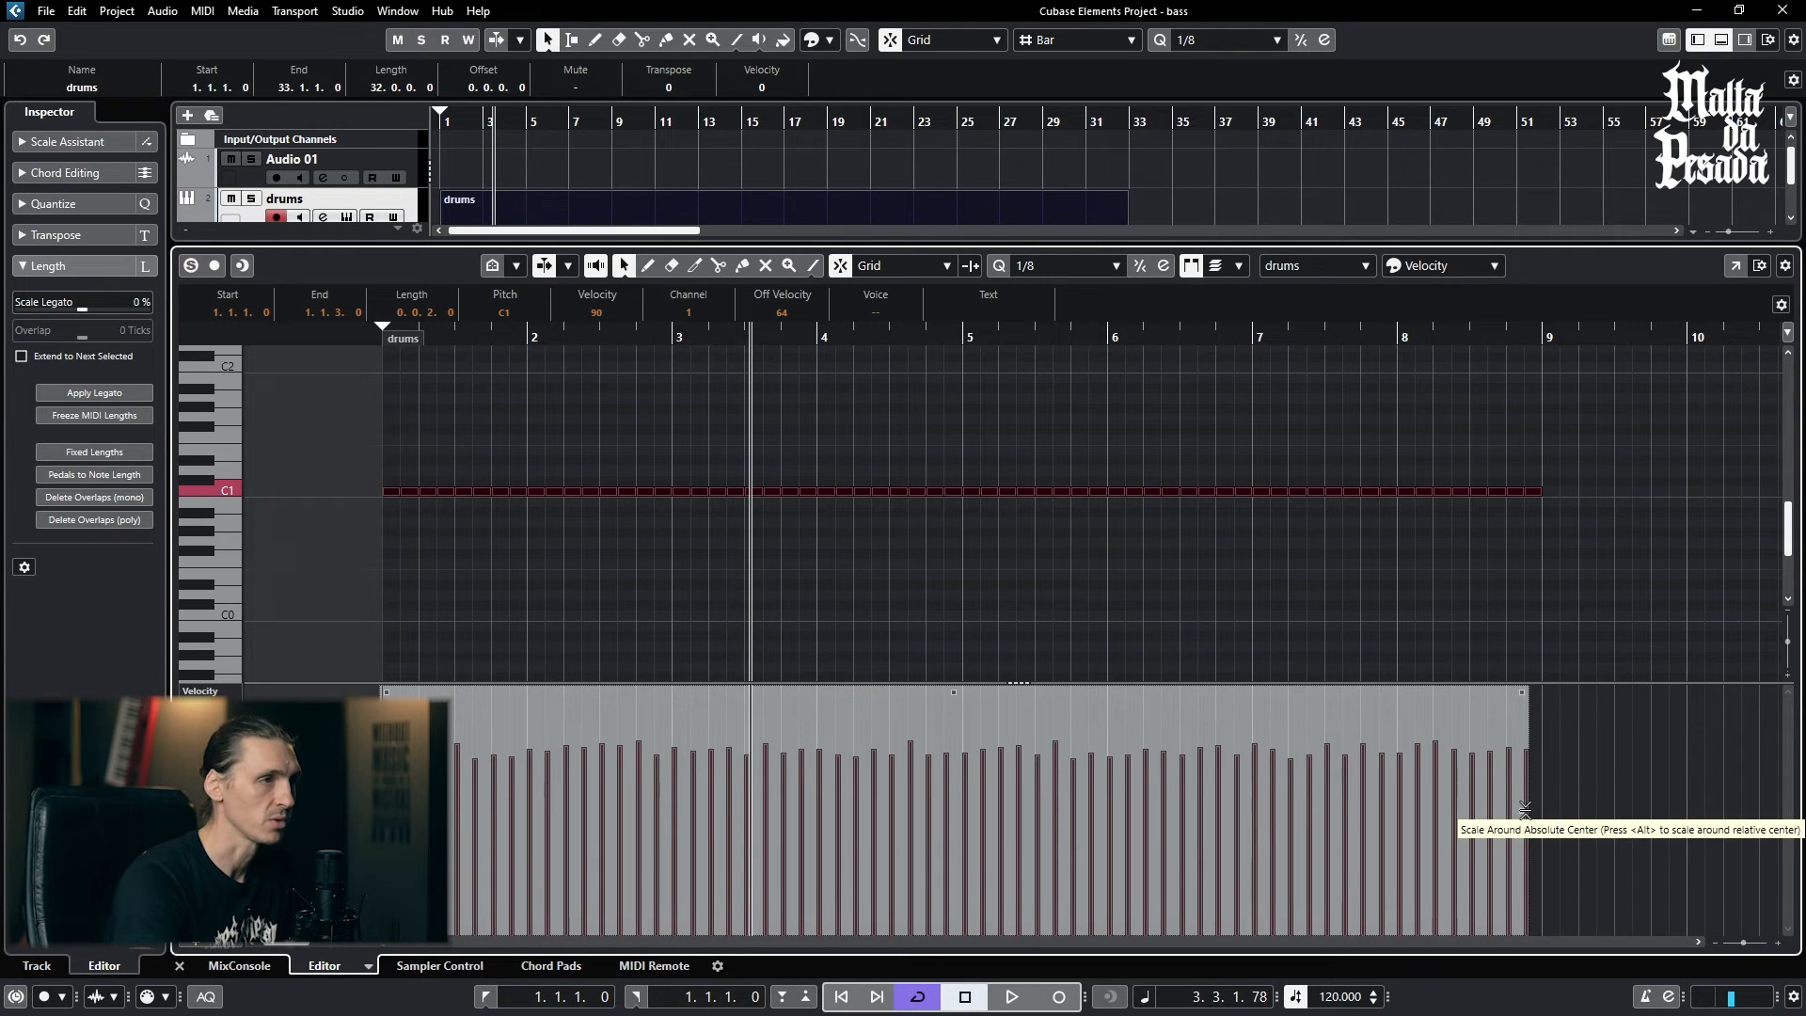
{"action": "left_click_drag", "start_coordinate": [1525, 810], "coordinate": [1525, 939]}
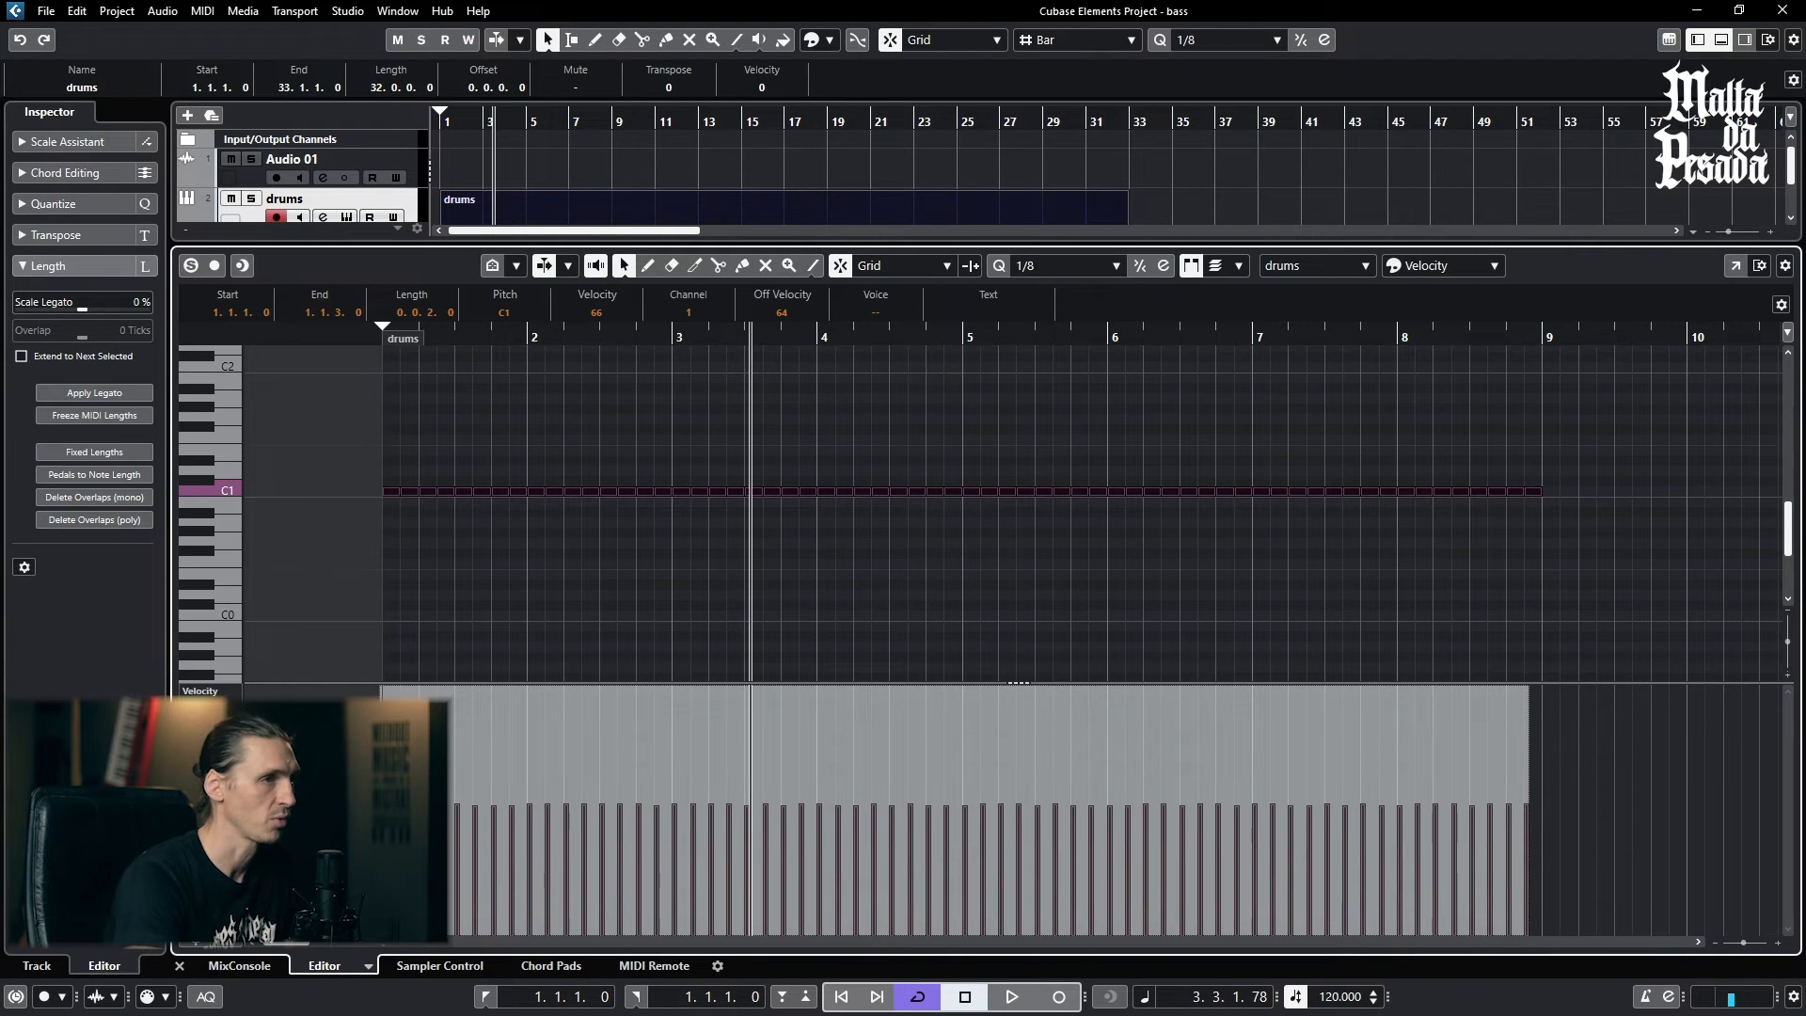
- Raise the velocities of all C1 notes, bringing the first note to about 106, and undo the velocity scaling
{"action": "left_click_drag", "start_coordinate": [1496, 1008], "coordinate": [1555, 760]}
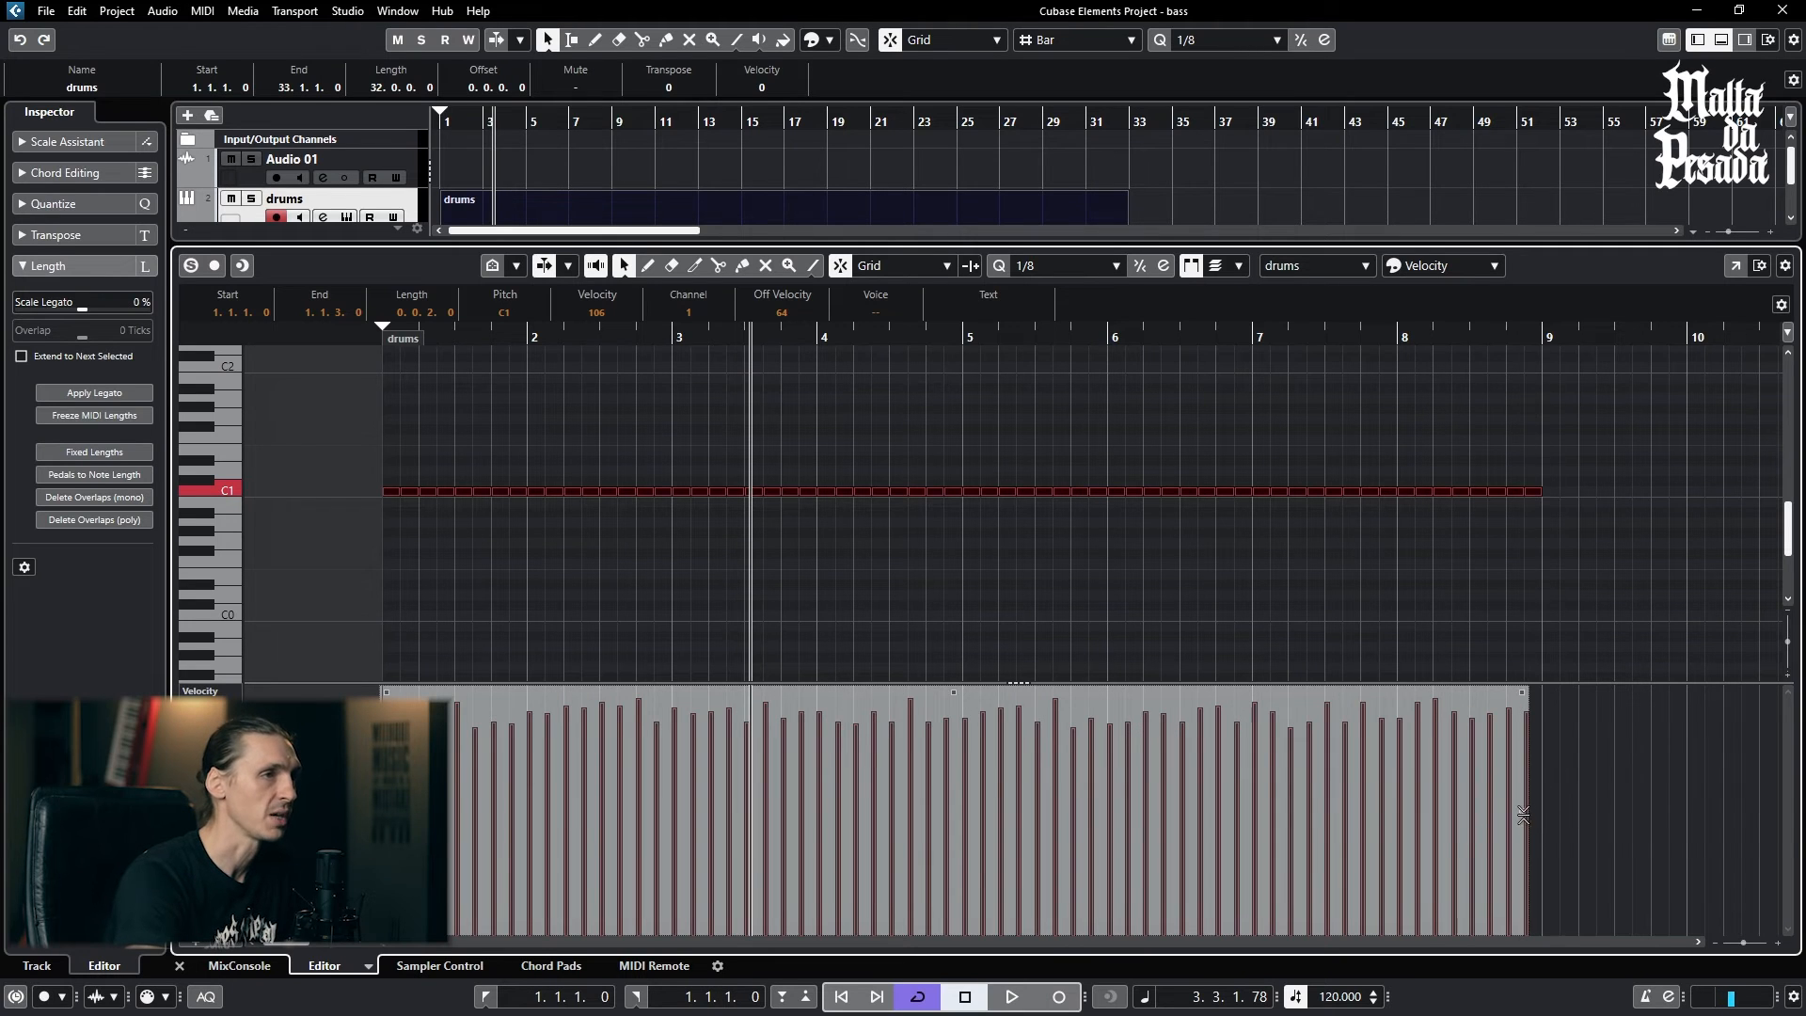
{"action": "key", "text": "ctrl+z"}
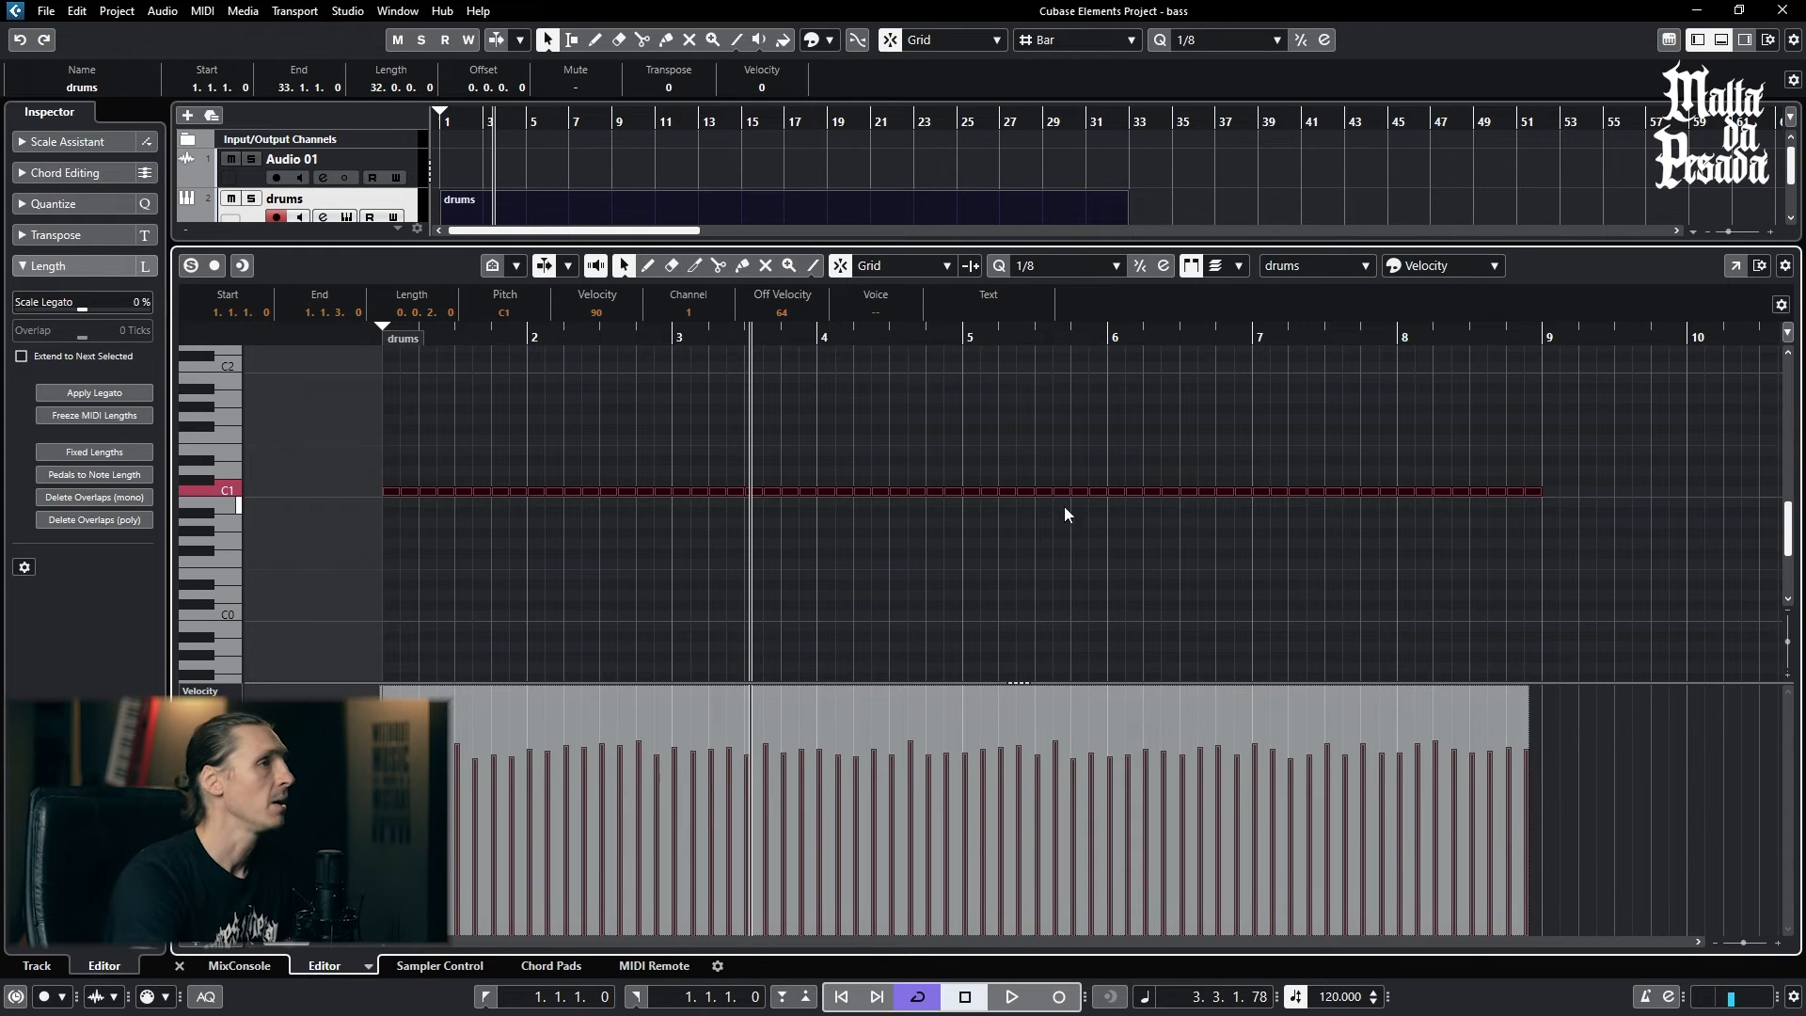
- Delete all C1 notes from bar 3 onward, keeping only the first two bars
{"action": "left_click_drag", "start_coordinate": [1605, 577], "coordinate": [677, 437]}
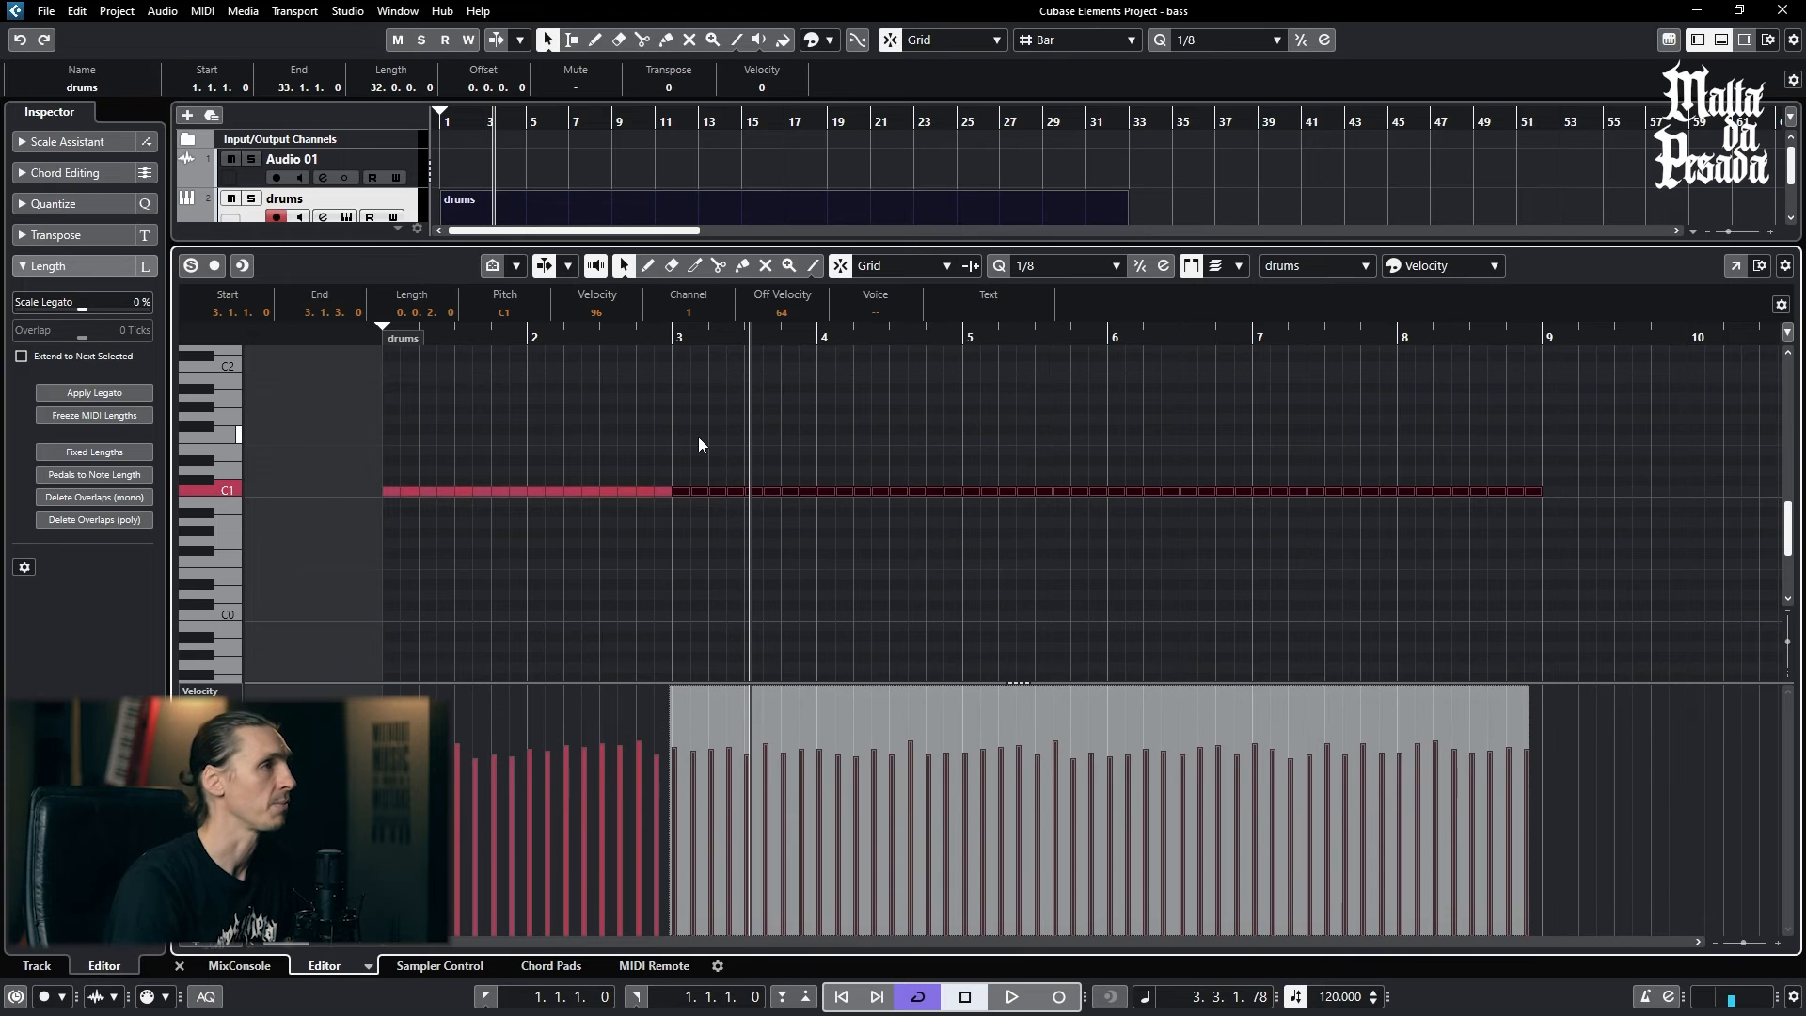
{"action": "key", "text": "Delete"}
- Duplicate the two-bar row of C1 notes with the cursor placed at bar 3, and undo the duplication
{"action": "left_click_drag", "start_coordinate": [343, 450], "coordinate": [693, 510]}
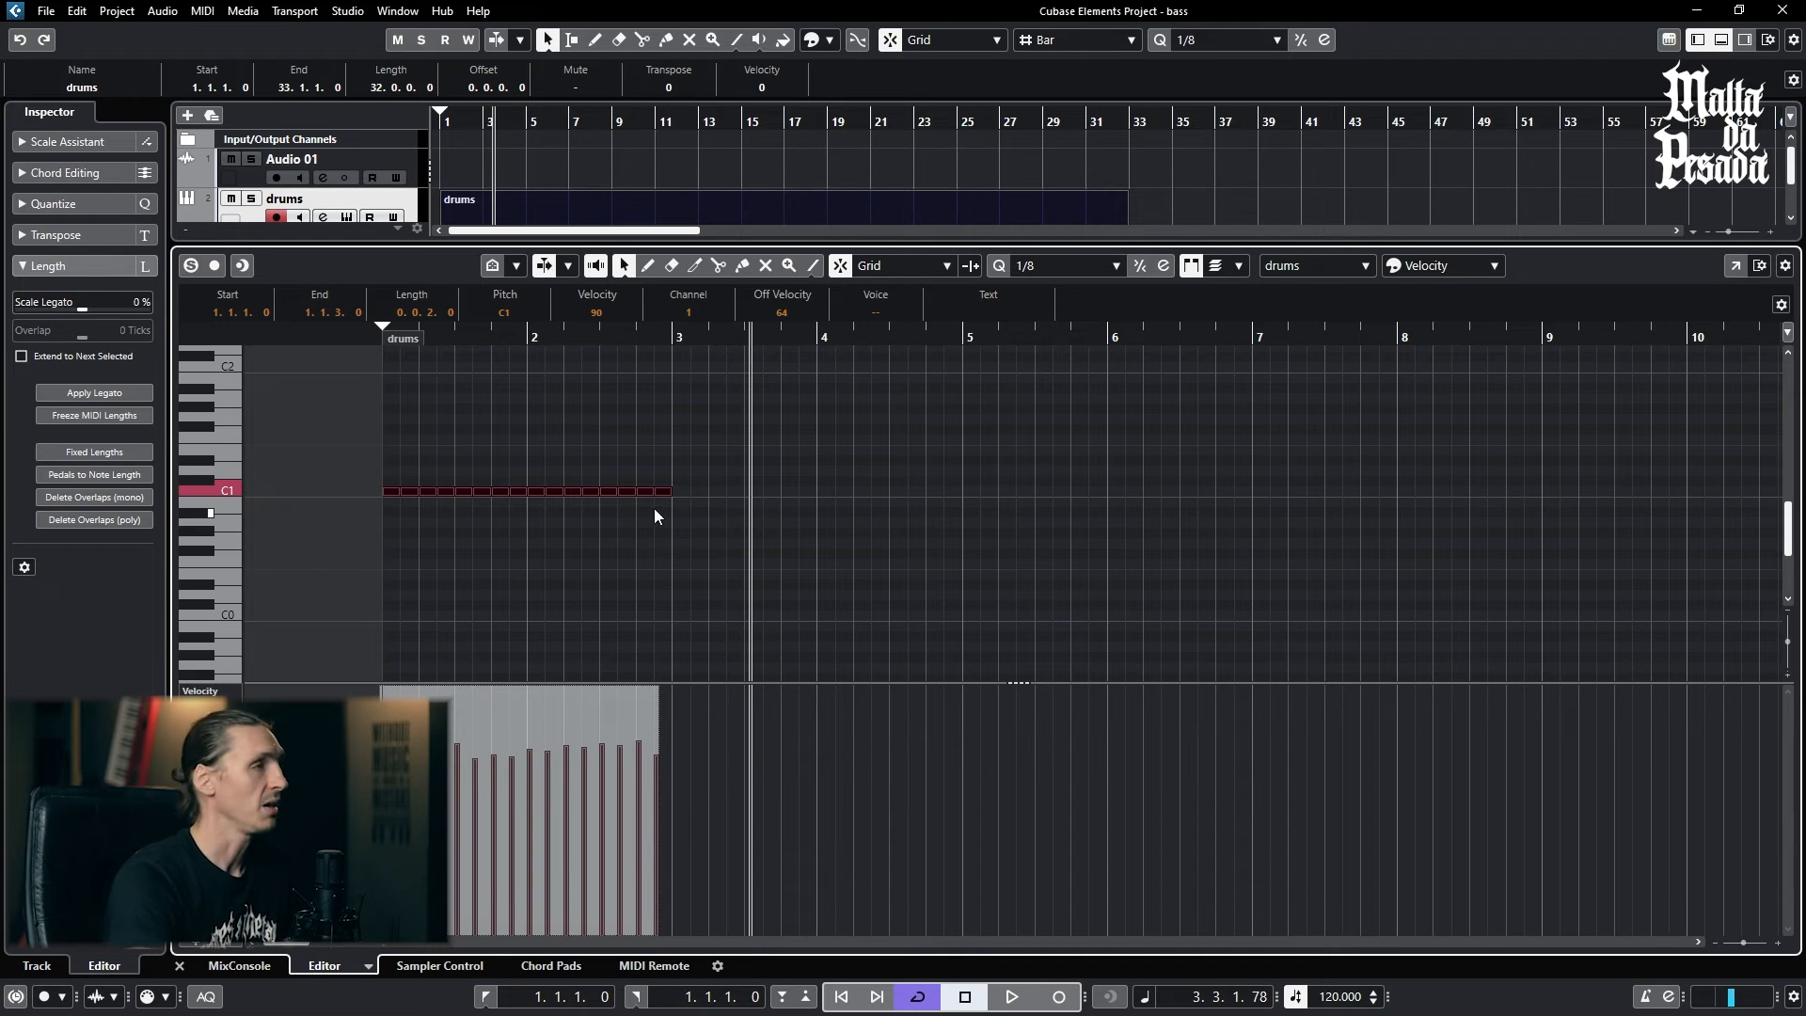
{"action": "left_click", "coordinate": [673, 337]}
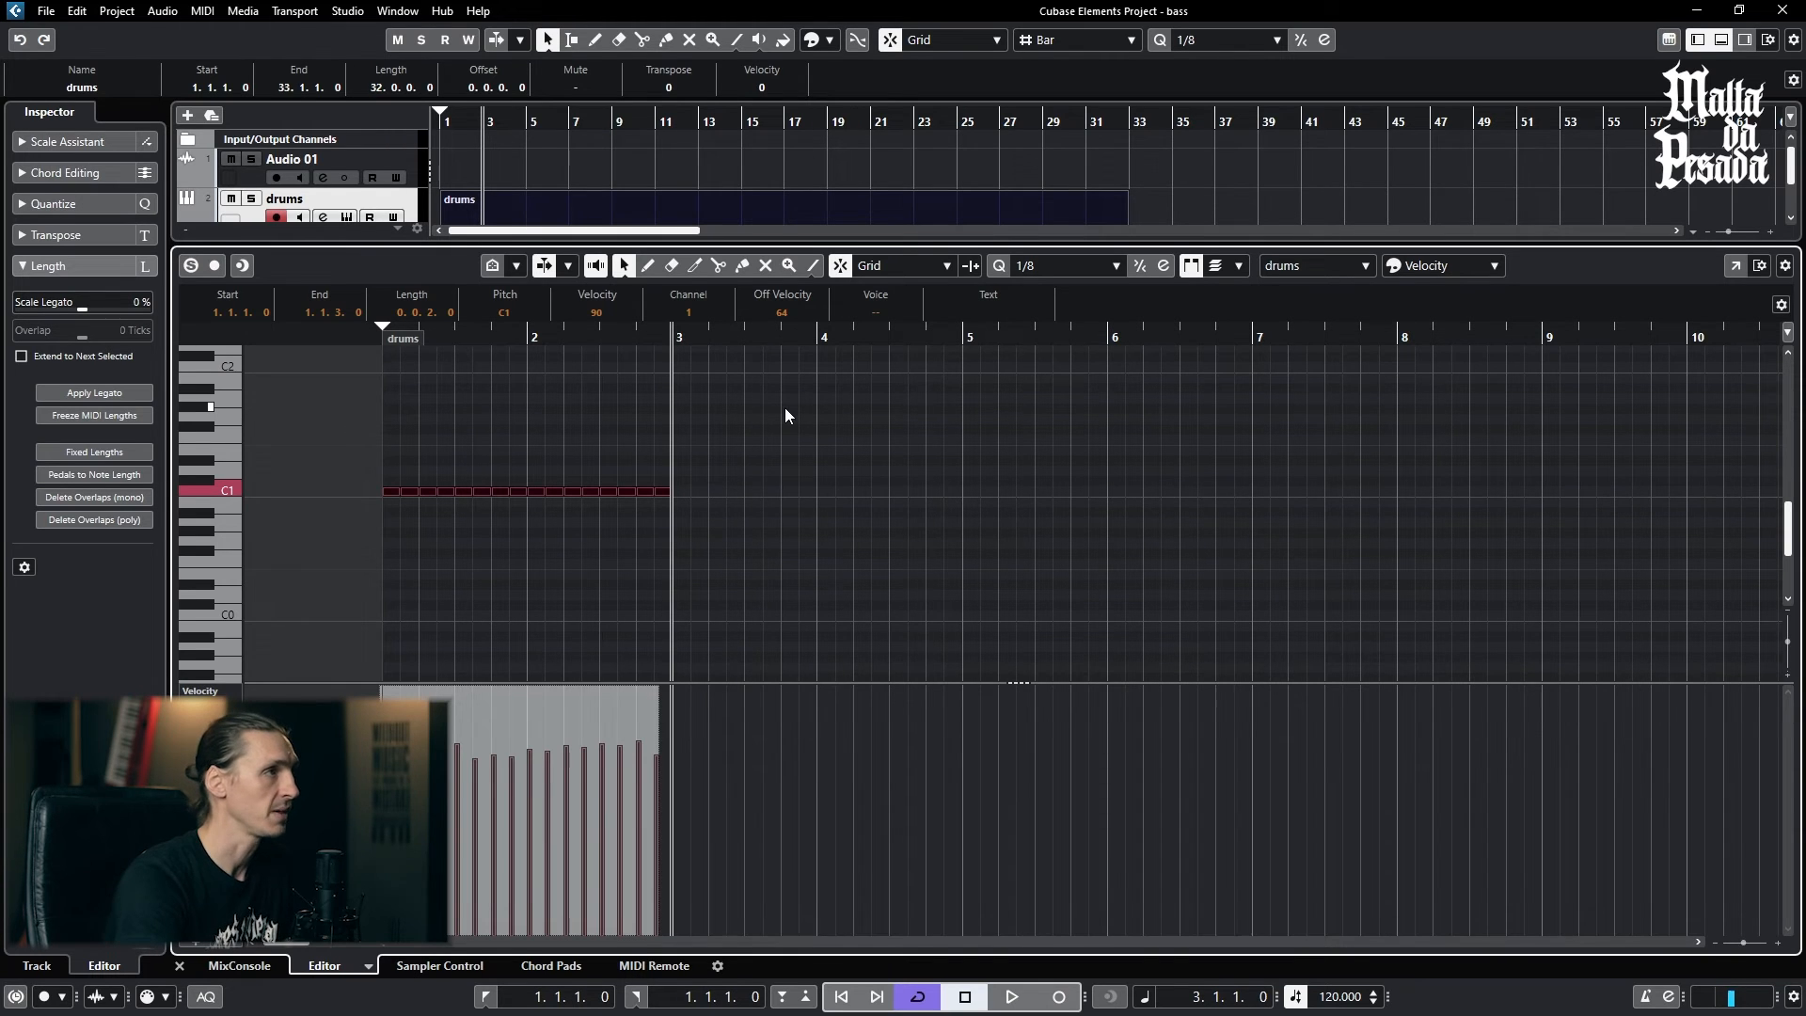
{"action": "key", "text": "ctrl+d"}
{"action": "left_click", "coordinate": [1129, 534]}
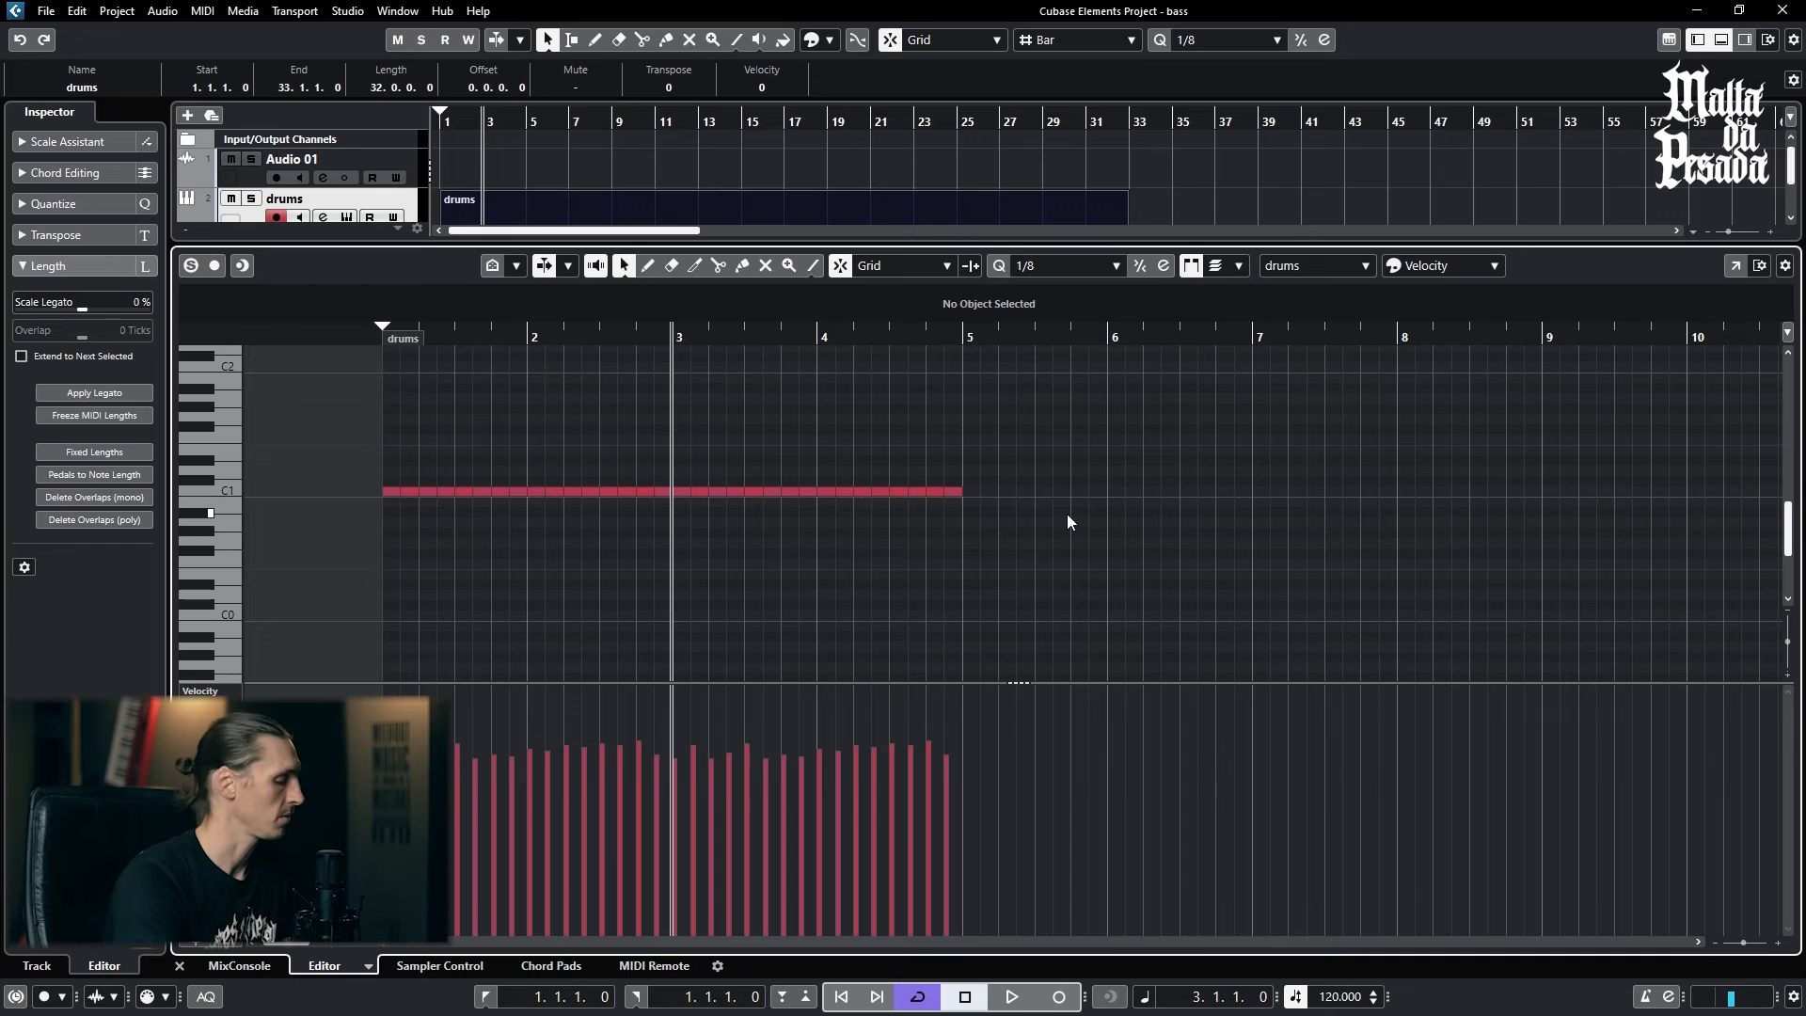
{"action": "key", "text": "ctrl+z"}
- Move the cursor to 2.4.1, duplicate the two-bar row of C1 notes again, and undo the duplication
{"action": "left_click", "coordinate": [636, 331]}
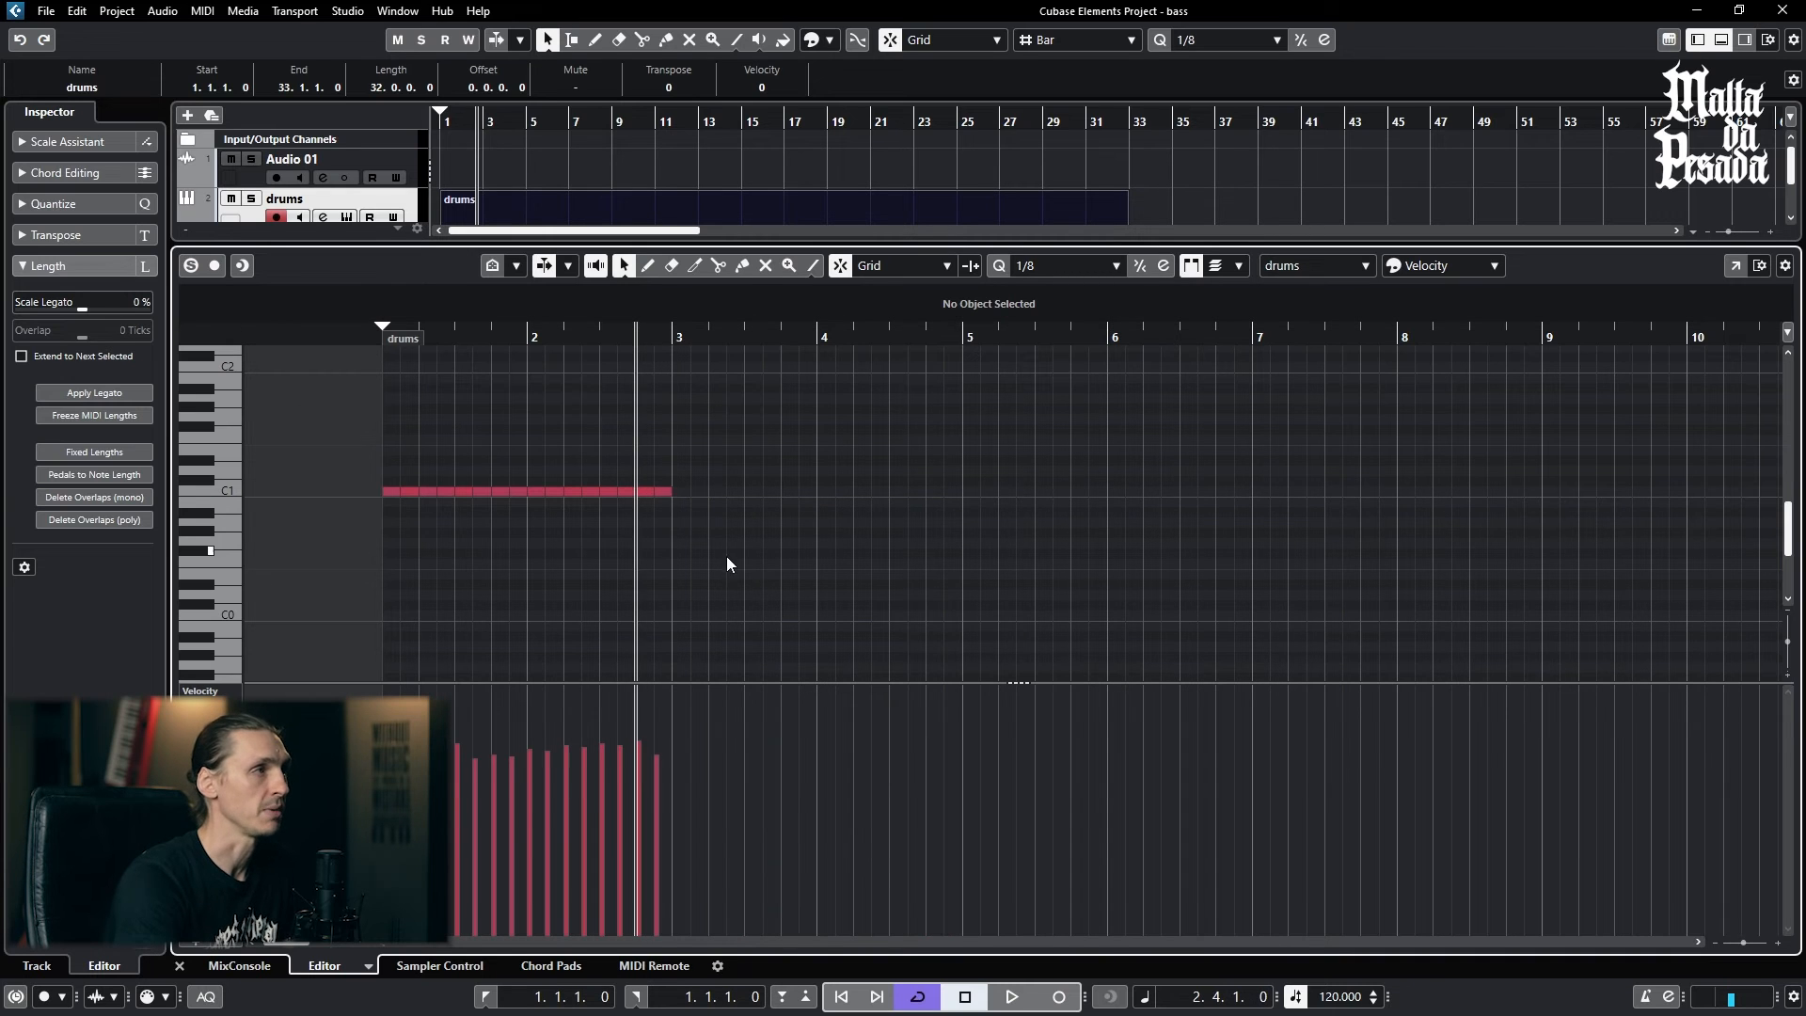
{"action": "left_click_drag", "start_coordinate": [727, 565], "coordinate": [268, 406]}
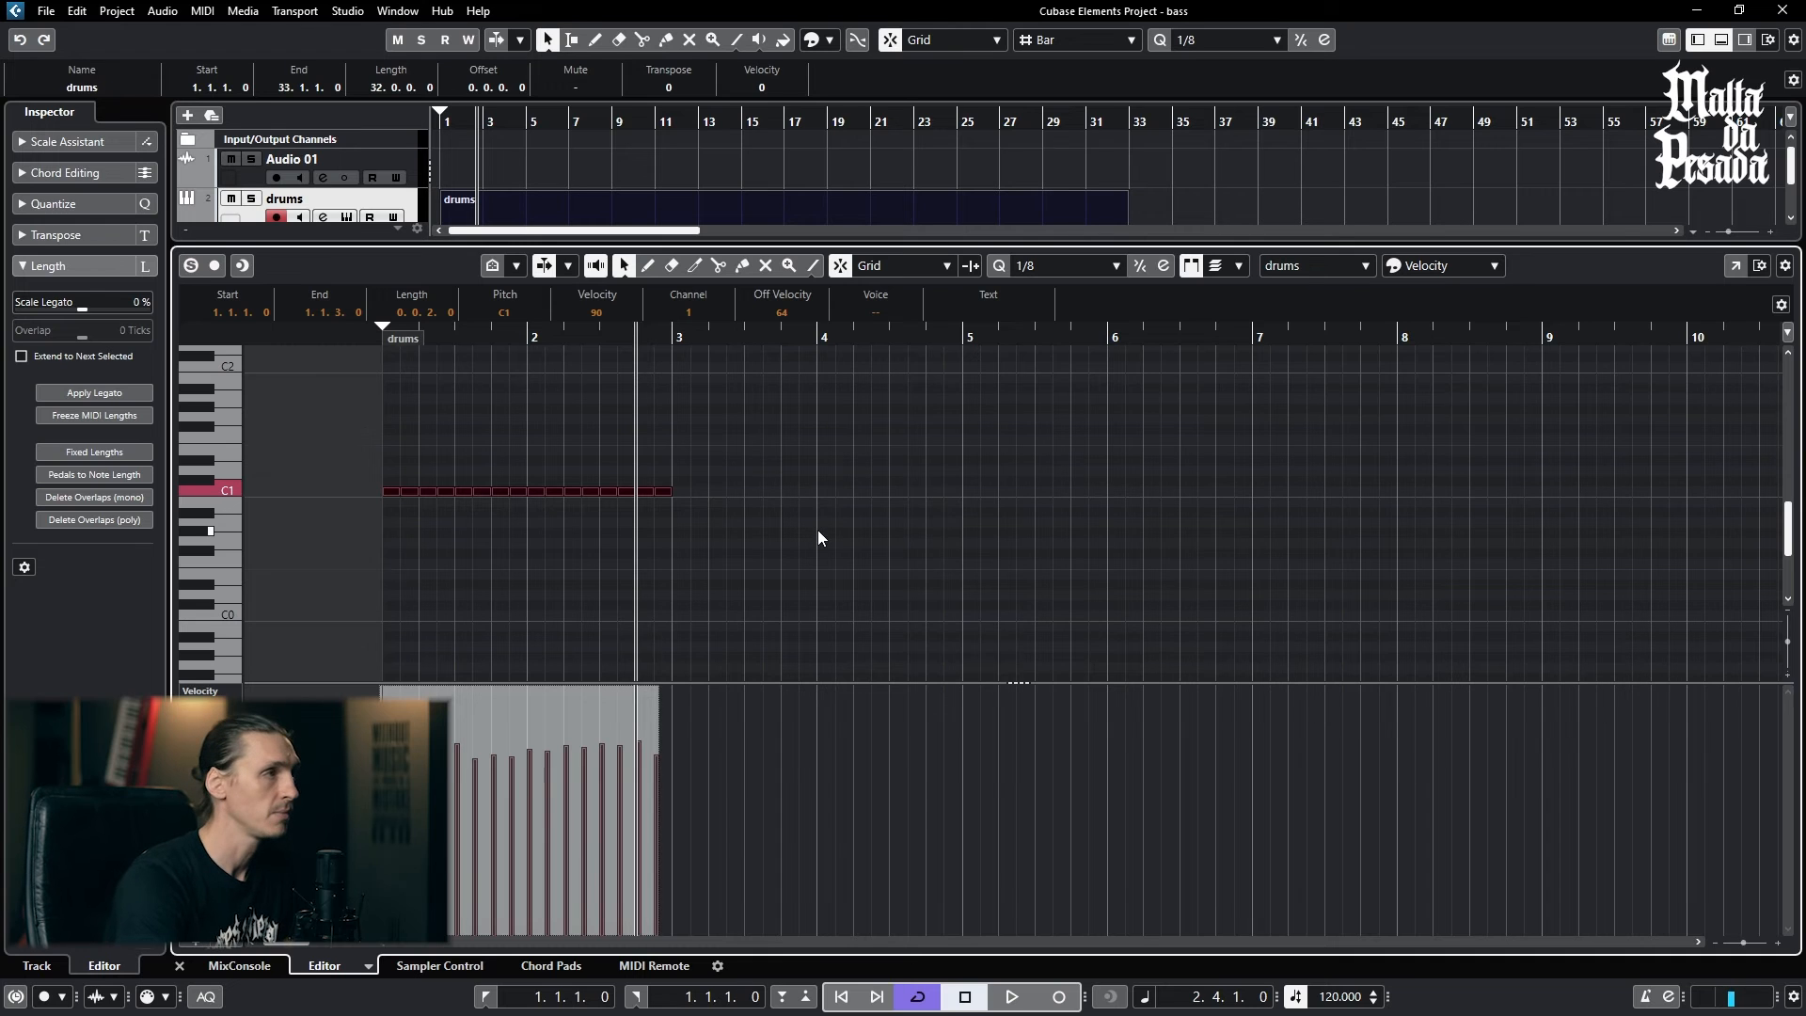
{"action": "key", "text": "ctrl+d"}
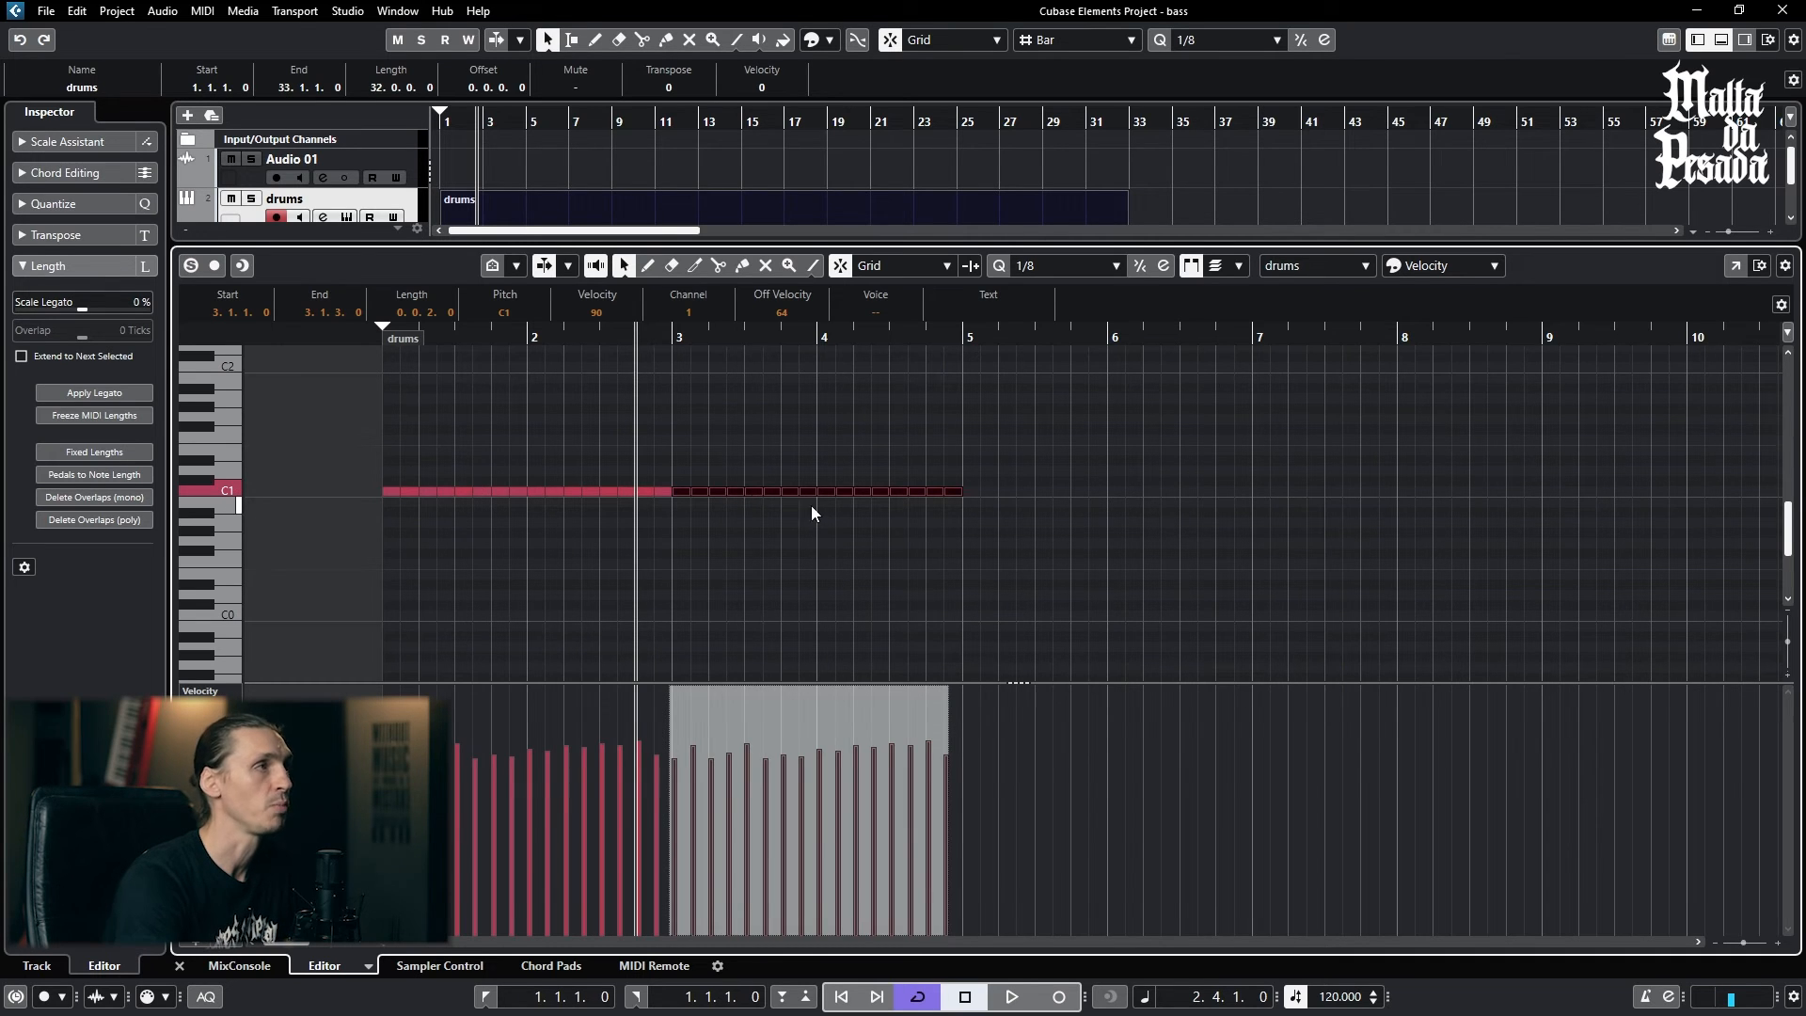
{"action": "left_click_drag", "start_coordinate": [366, 465], "coordinate": [662, 545]}
{"action": "left_click", "coordinate": [682, 510]}
{"action": "left_click", "coordinate": [668, 488]}
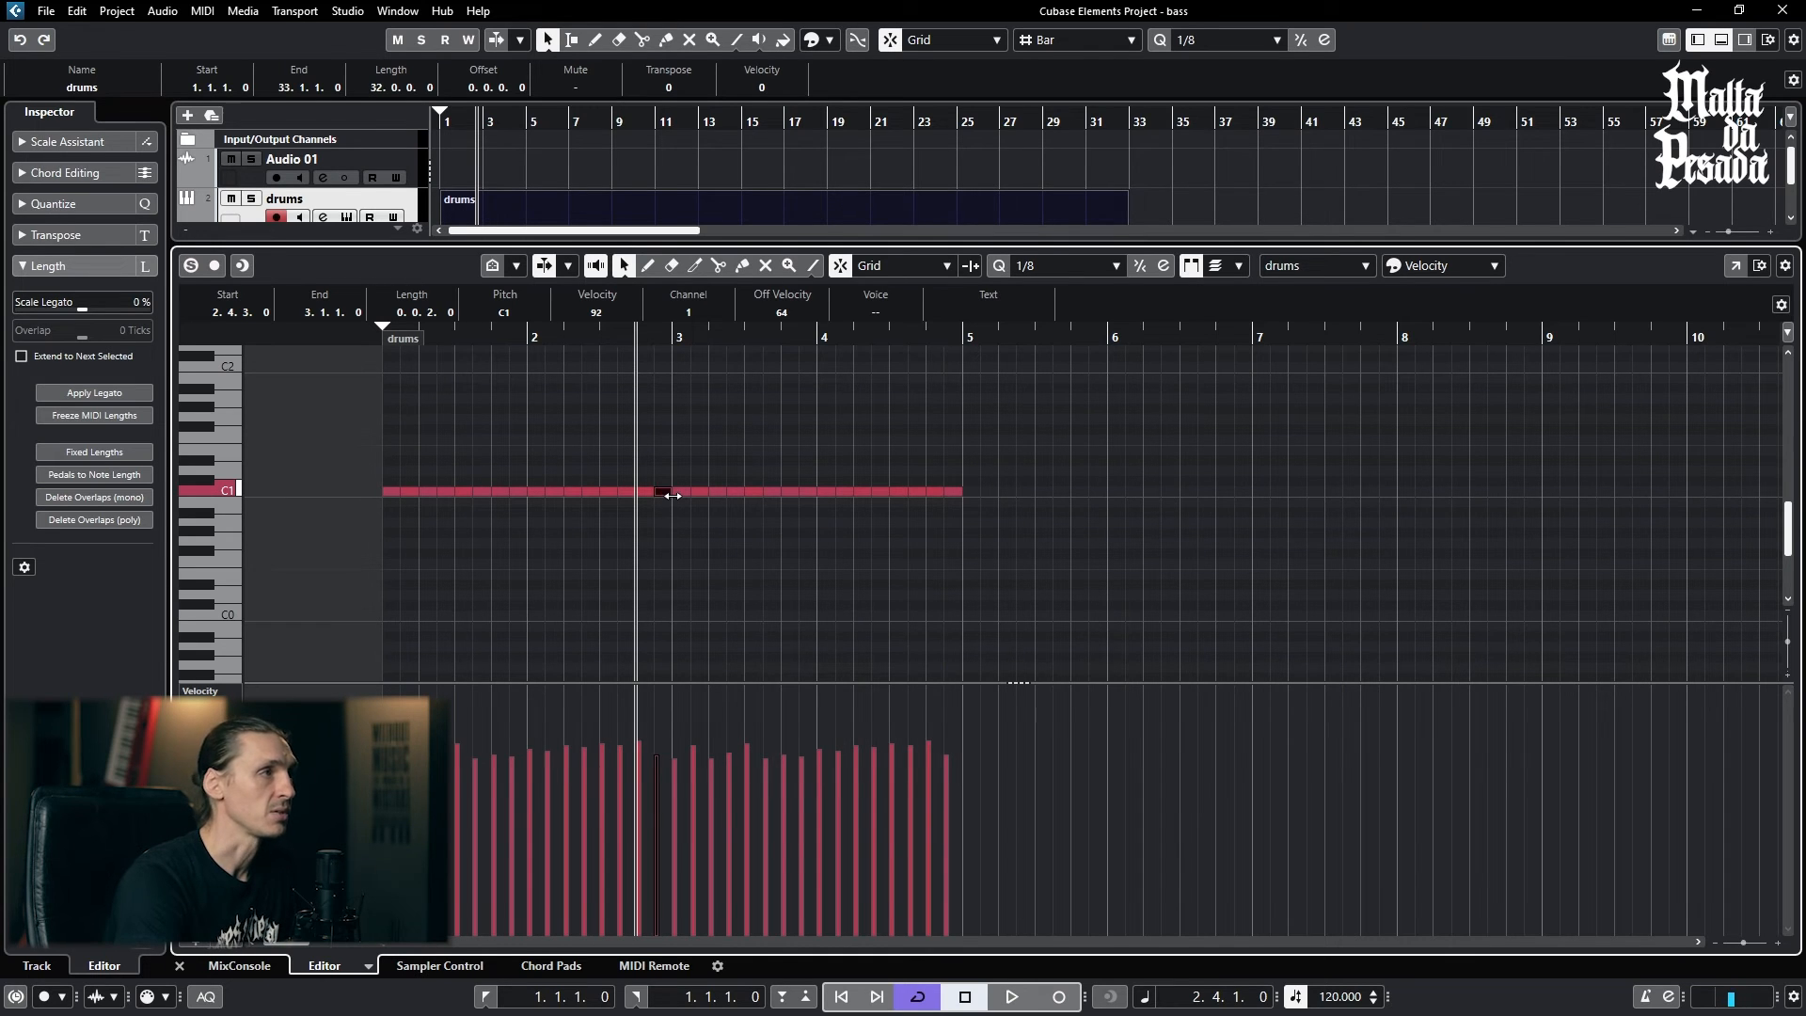
{"action": "key", "text": "ctrl+z"}
- With snap off, extend the last C1 note past bar 3 to about 3.2.2, and duplicate all the notes after it
{"action": "key", "text": "j"}
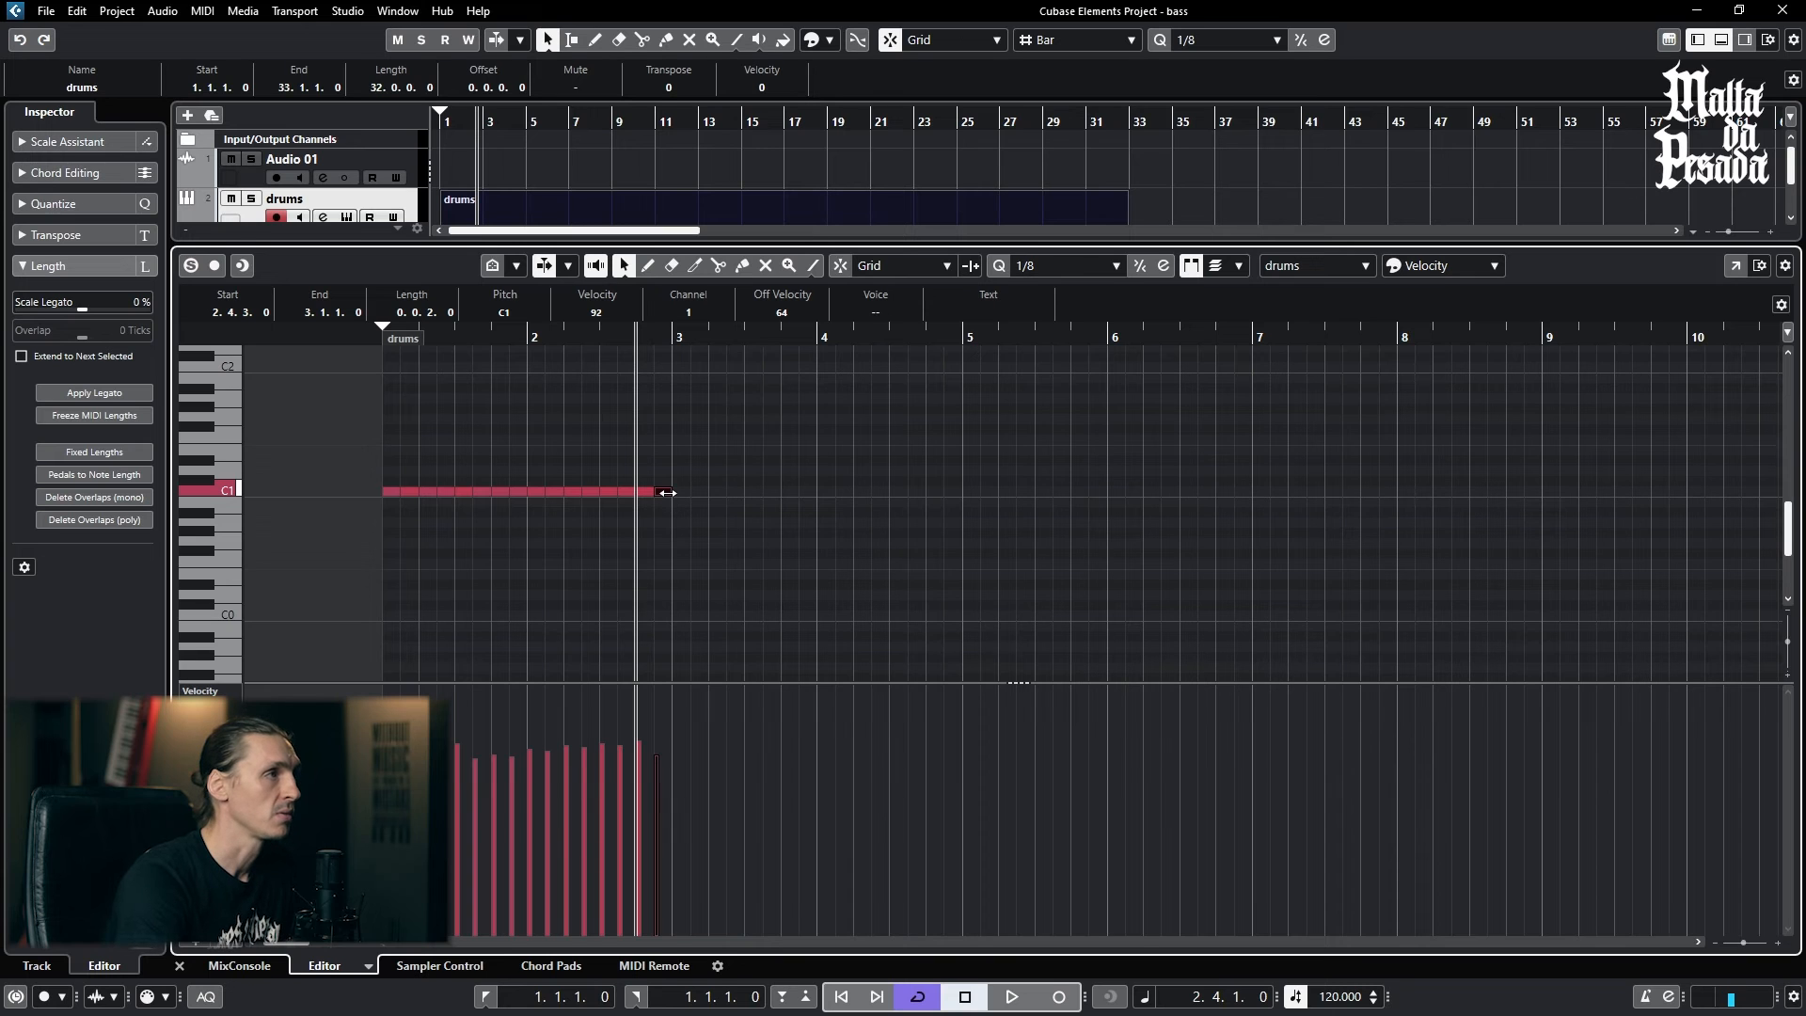
{"action": "left_click_drag", "start_coordinate": [666, 493], "coordinate": [723, 493]}
{"action": "left_click", "coordinate": [325, 448]}
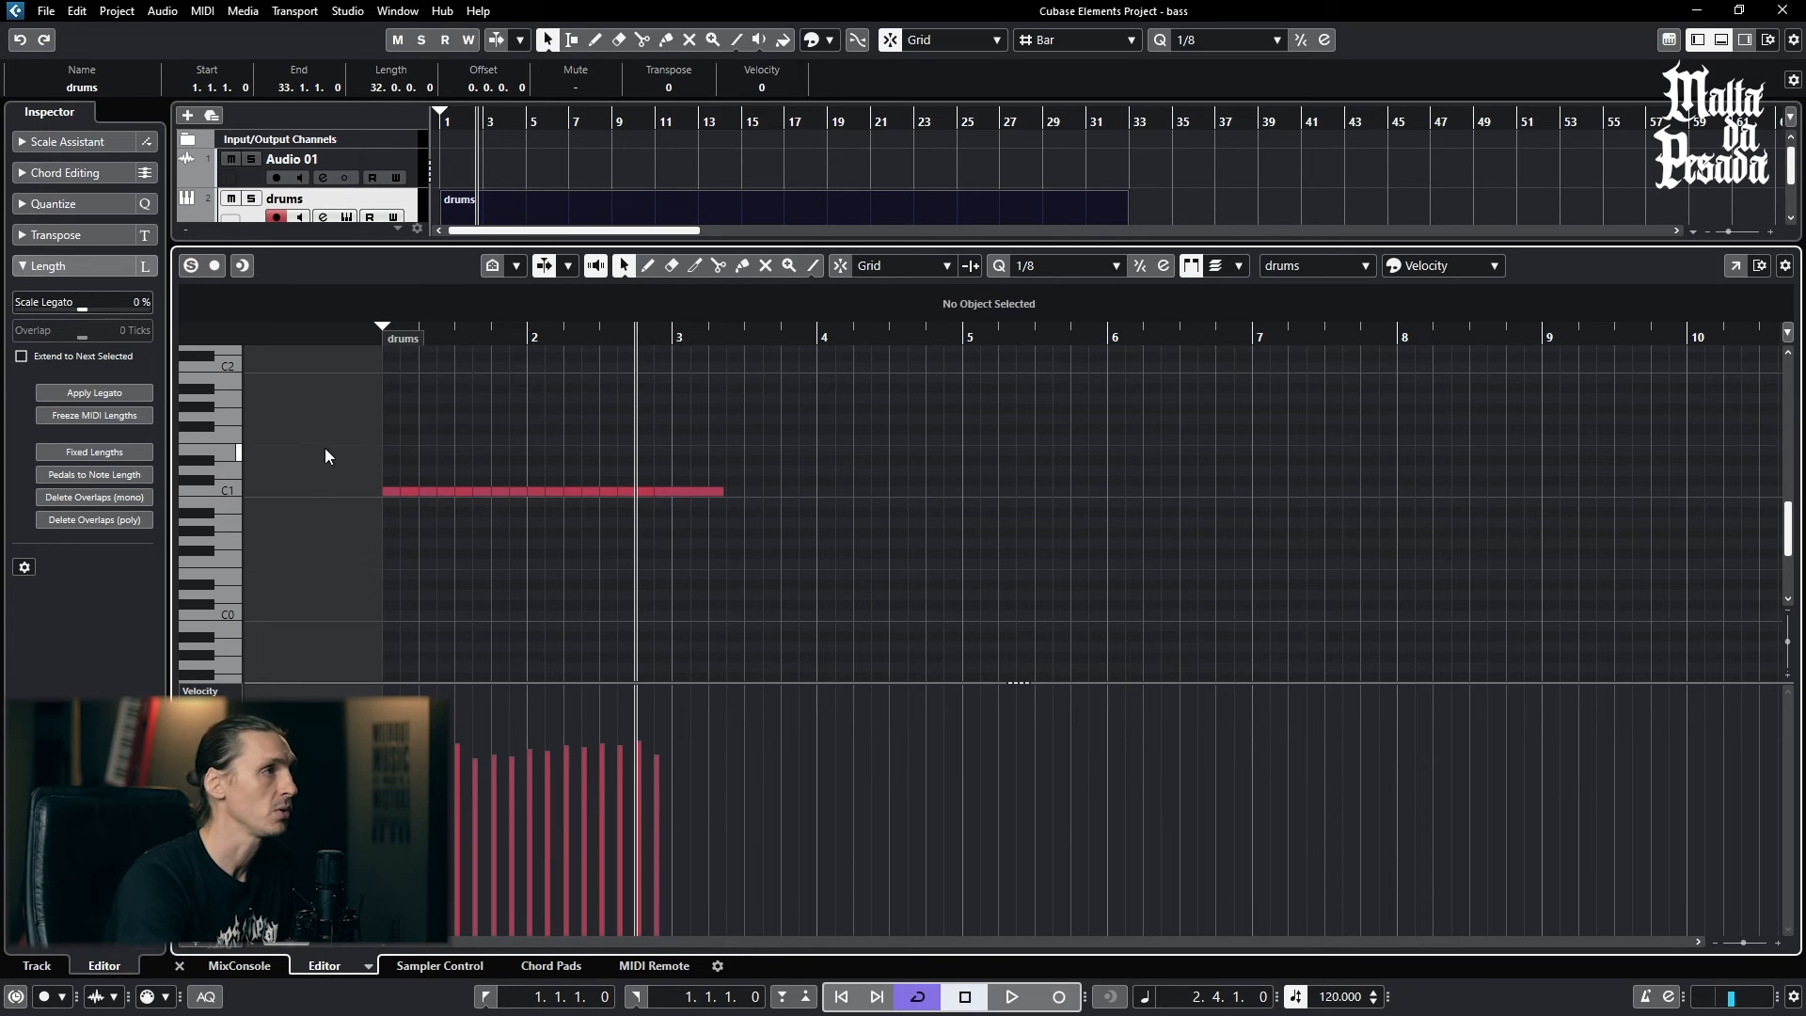
{"action": "key", "text": "ctrl+a"}
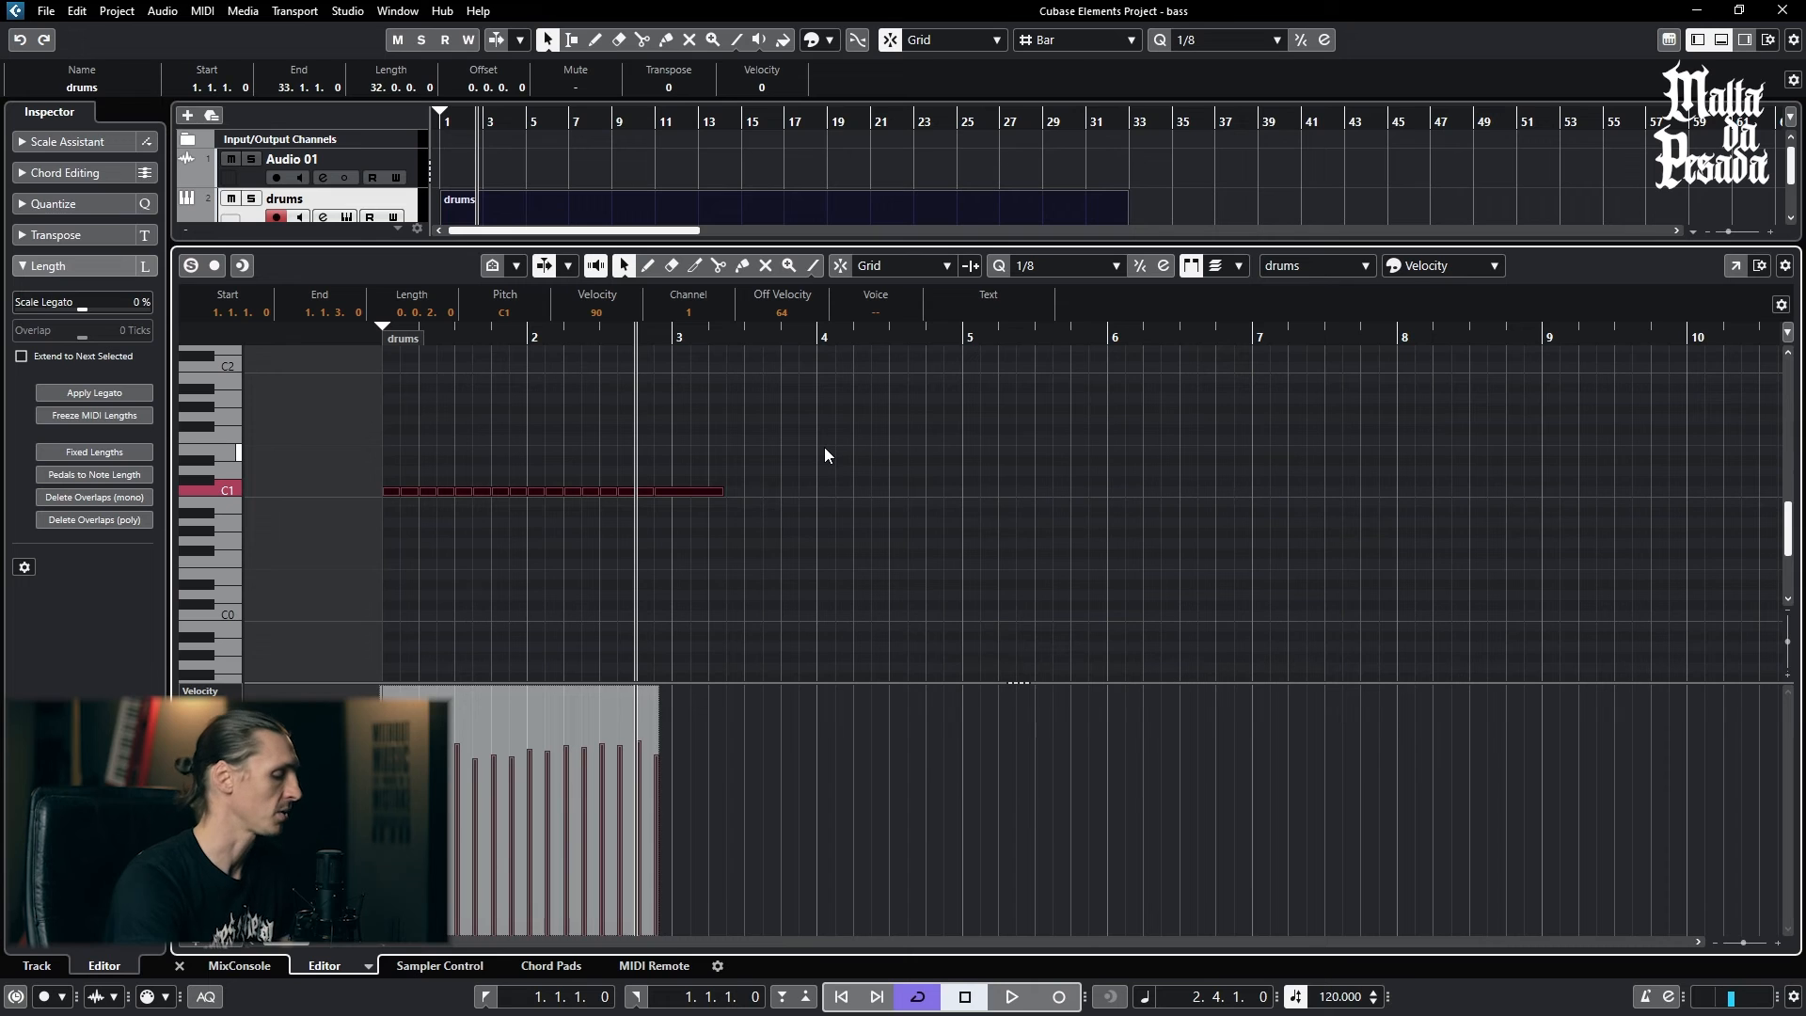
{"action": "key", "text": "ctrl+d"}
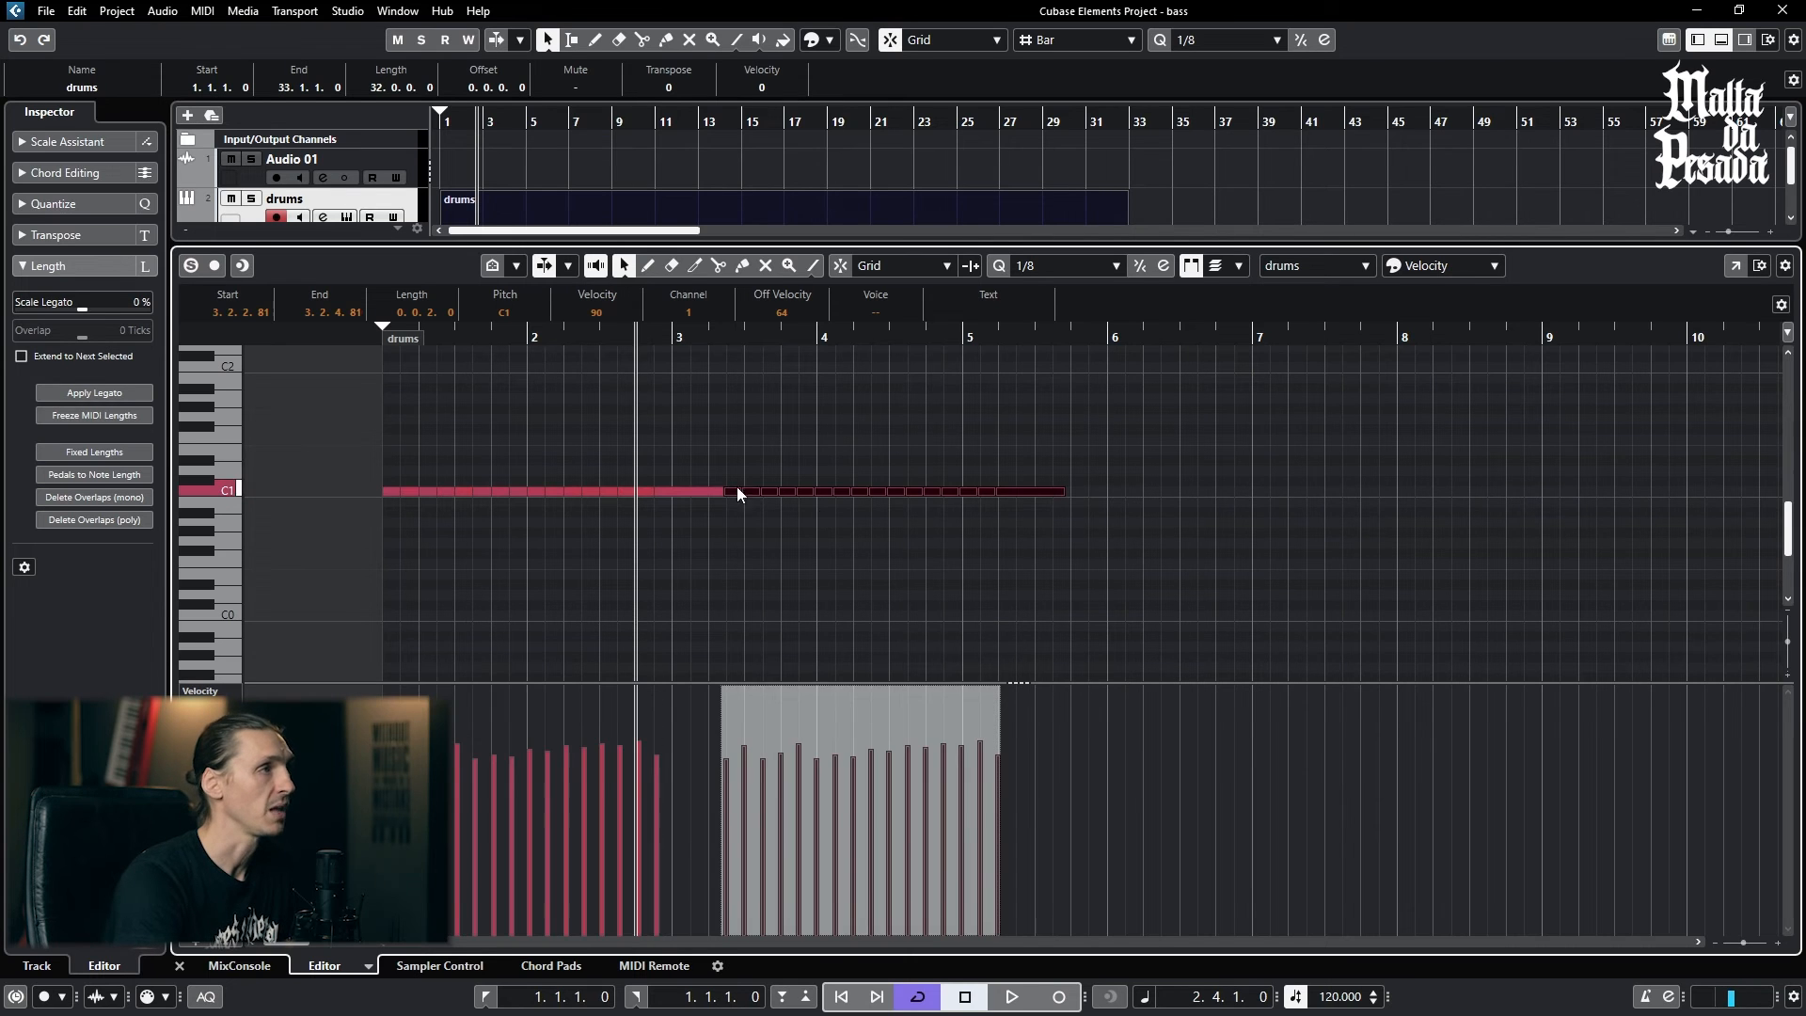
{"action": "left_click", "coordinate": [718, 504]}
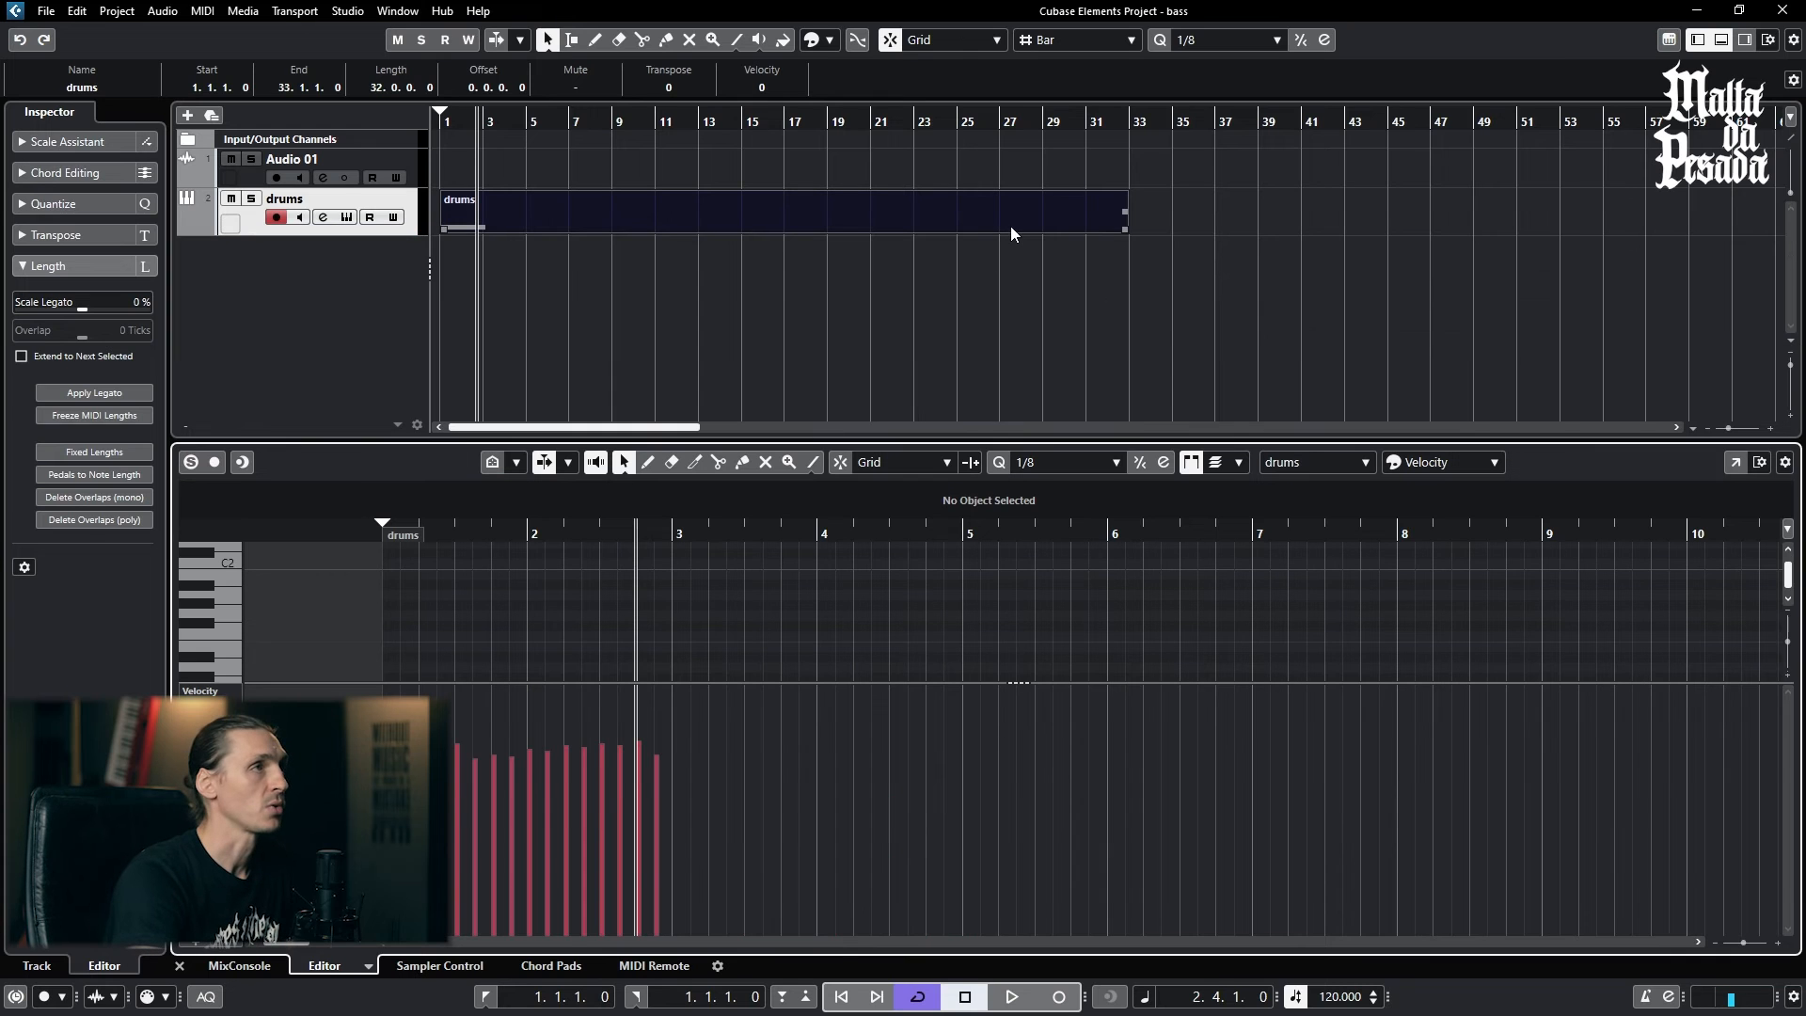
- Shorten the drums part so it ends at bar 3, and enlarge the note area above the velocity lane
{"action": "left_click", "coordinate": [1011, 226]}
{"action": "left_click_drag", "start_coordinate": [1127, 230], "coordinate": [527, 243]}
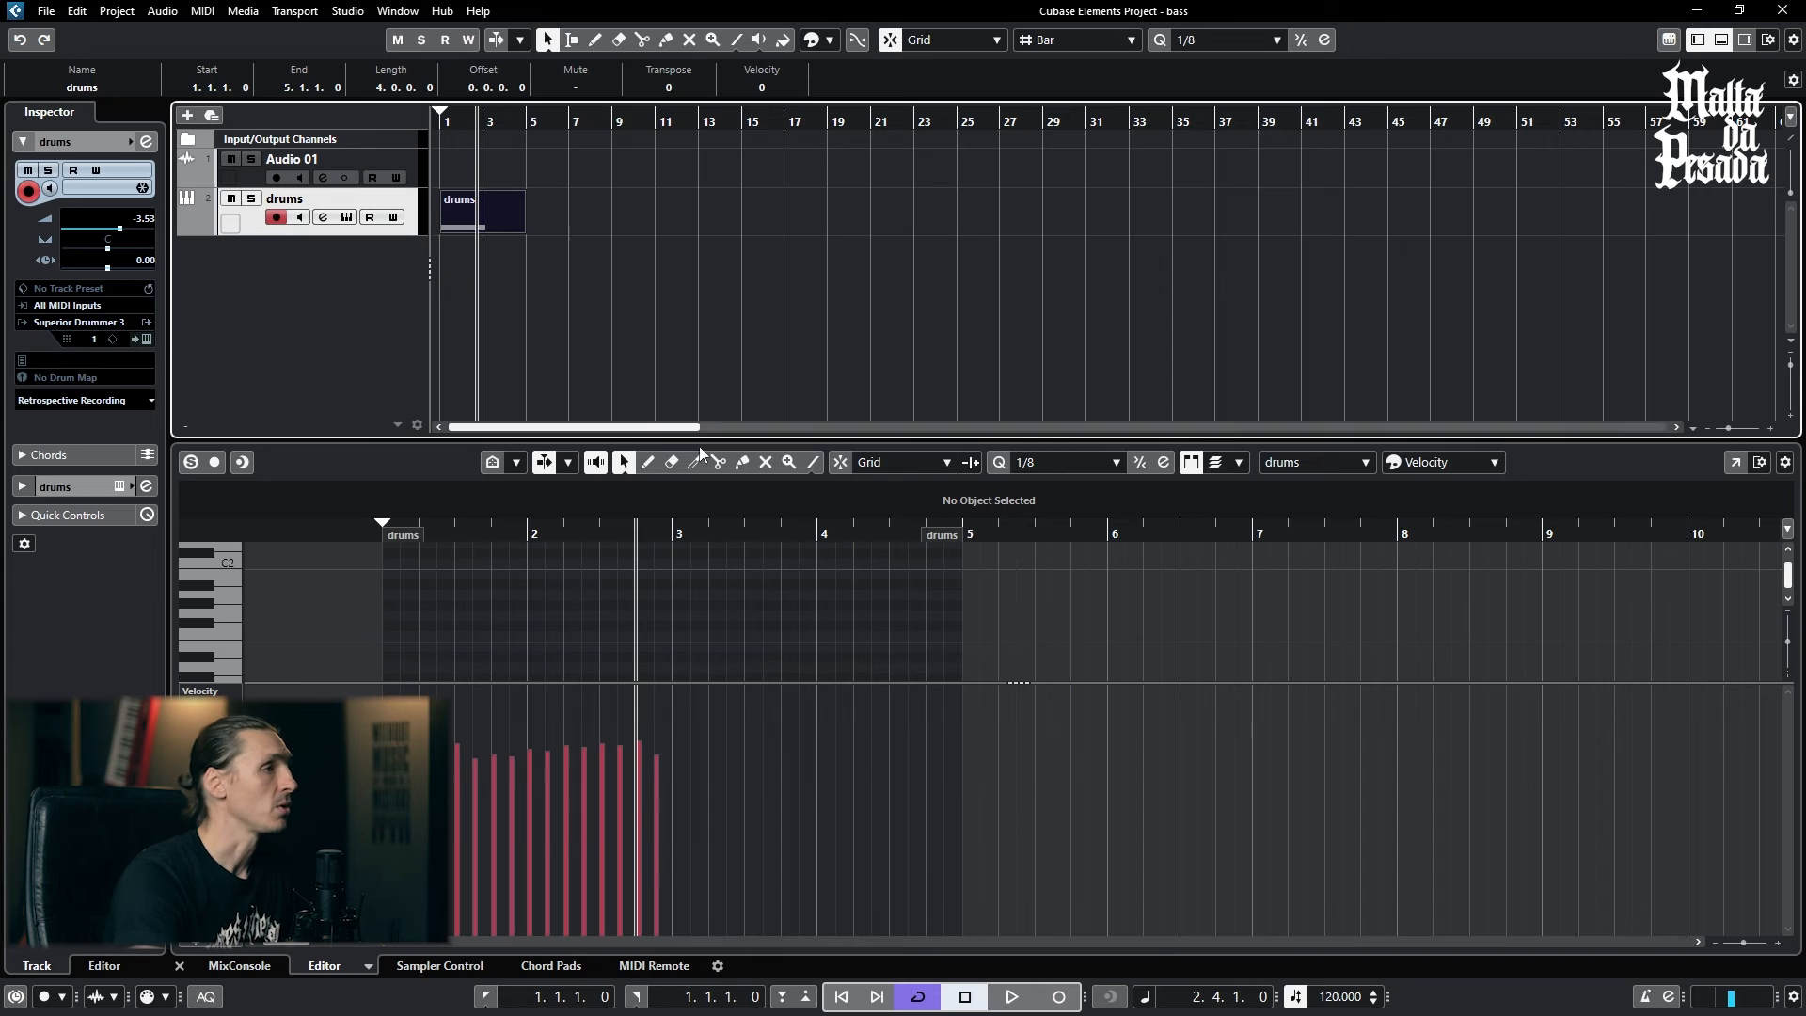
{"action": "left_click_drag", "start_coordinate": [742, 683], "coordinate": [729, 813]}
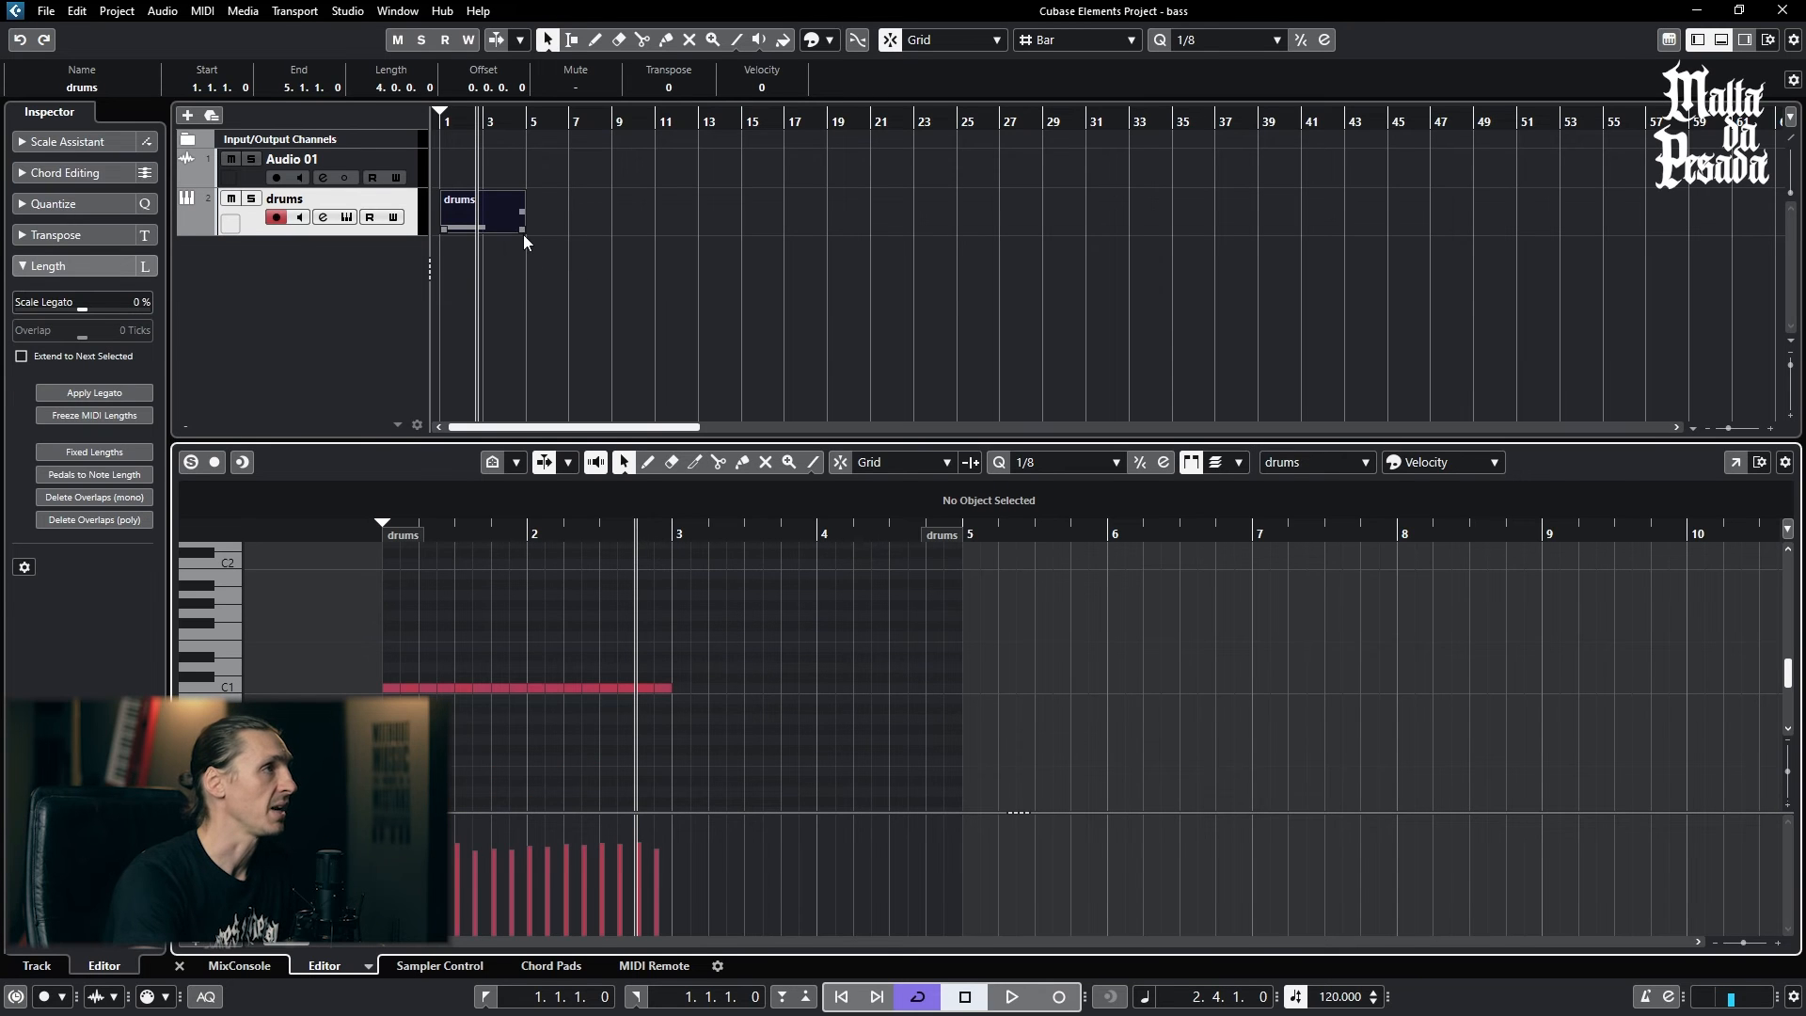
{"action": "left_click_drag", "start_coordinate": [523, 234], "coordinate": [506, 255]}
{"action": "left_click", "coordinate": [620, 332]}
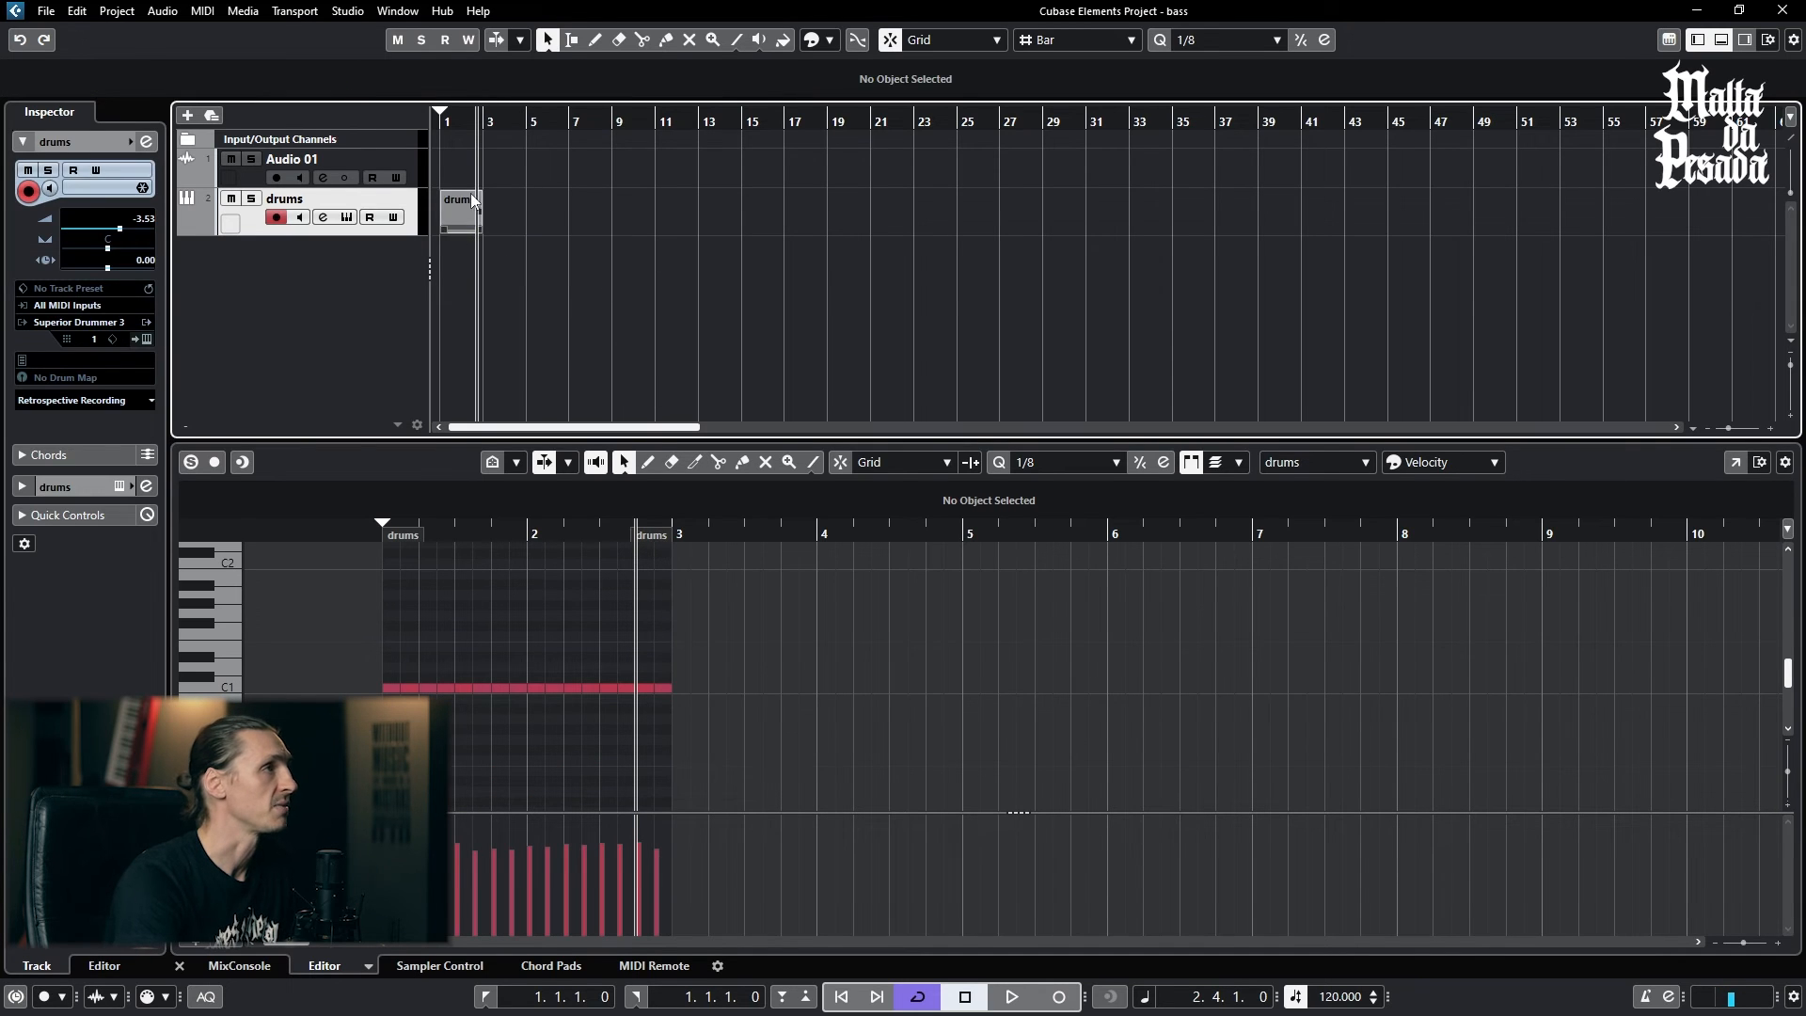
- Play back the two-bar drums part from bar 1 and stop during bar 2
{"action": "left_click", "coordinate": [471, 198]}
{"action": "left_click", "coordinate": [445, 122]}
{"action": "key", "text": "space"}
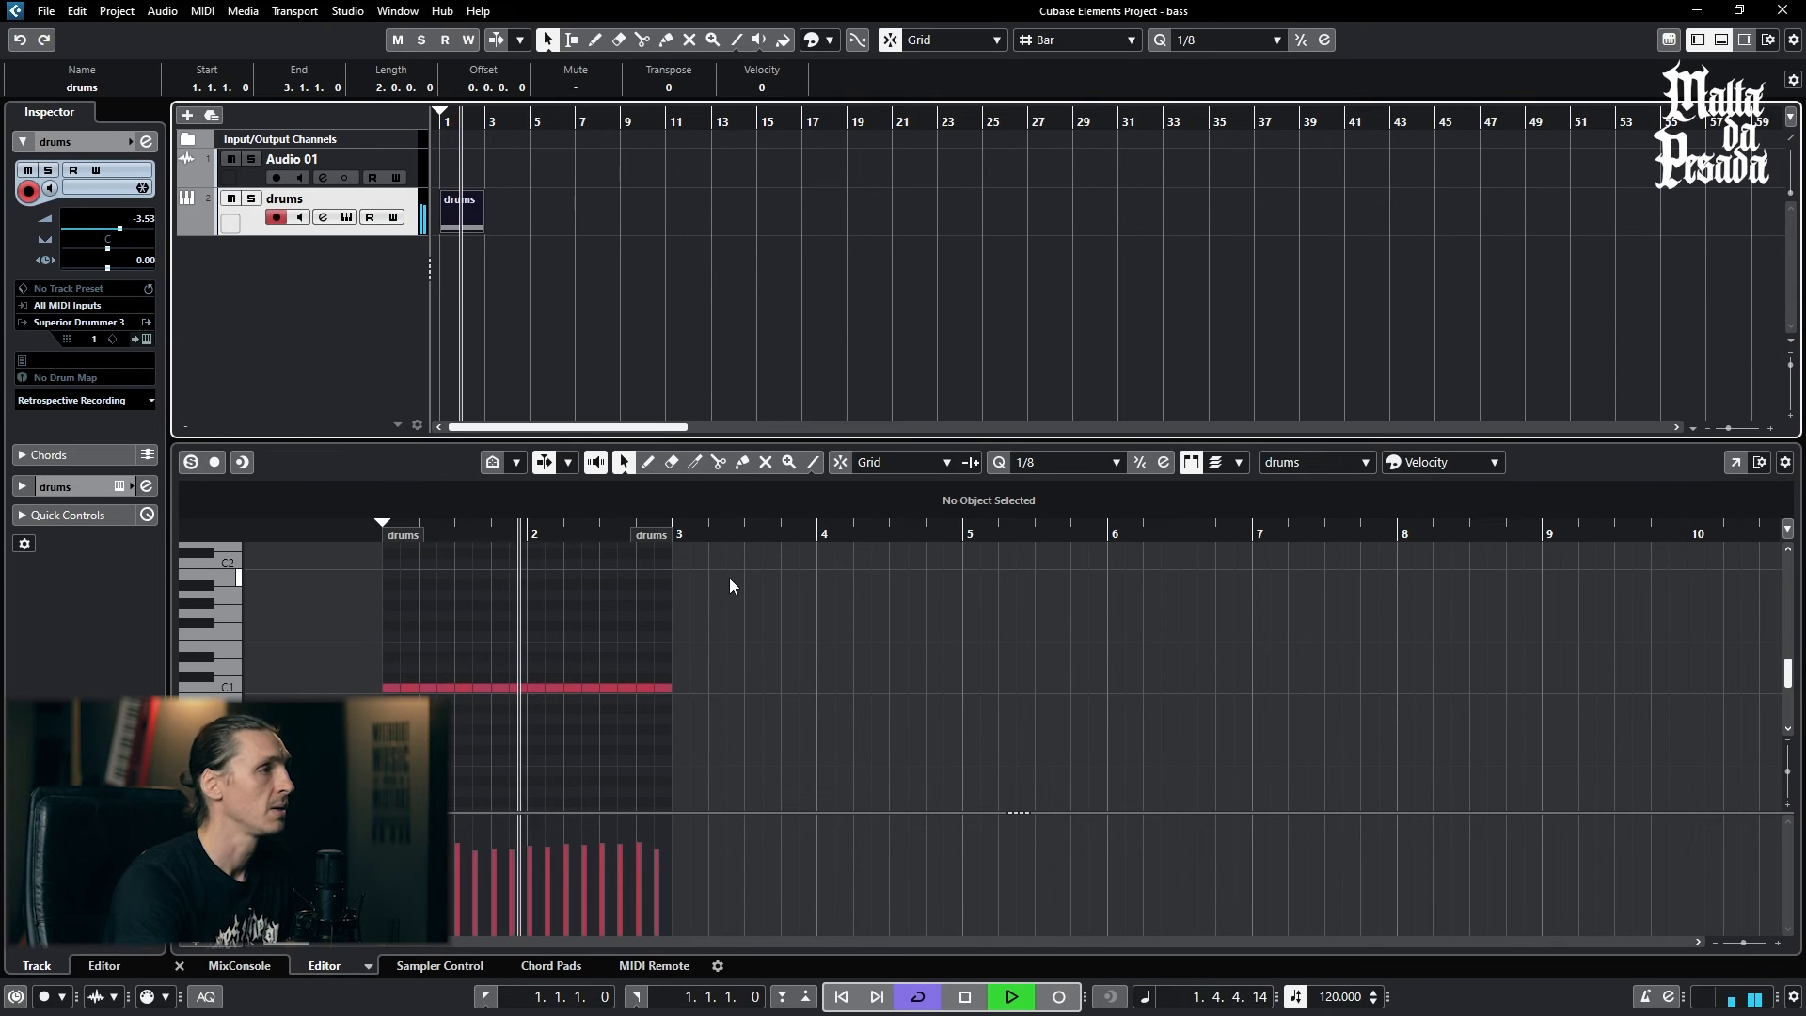
{"action": "key", "text": "space"}
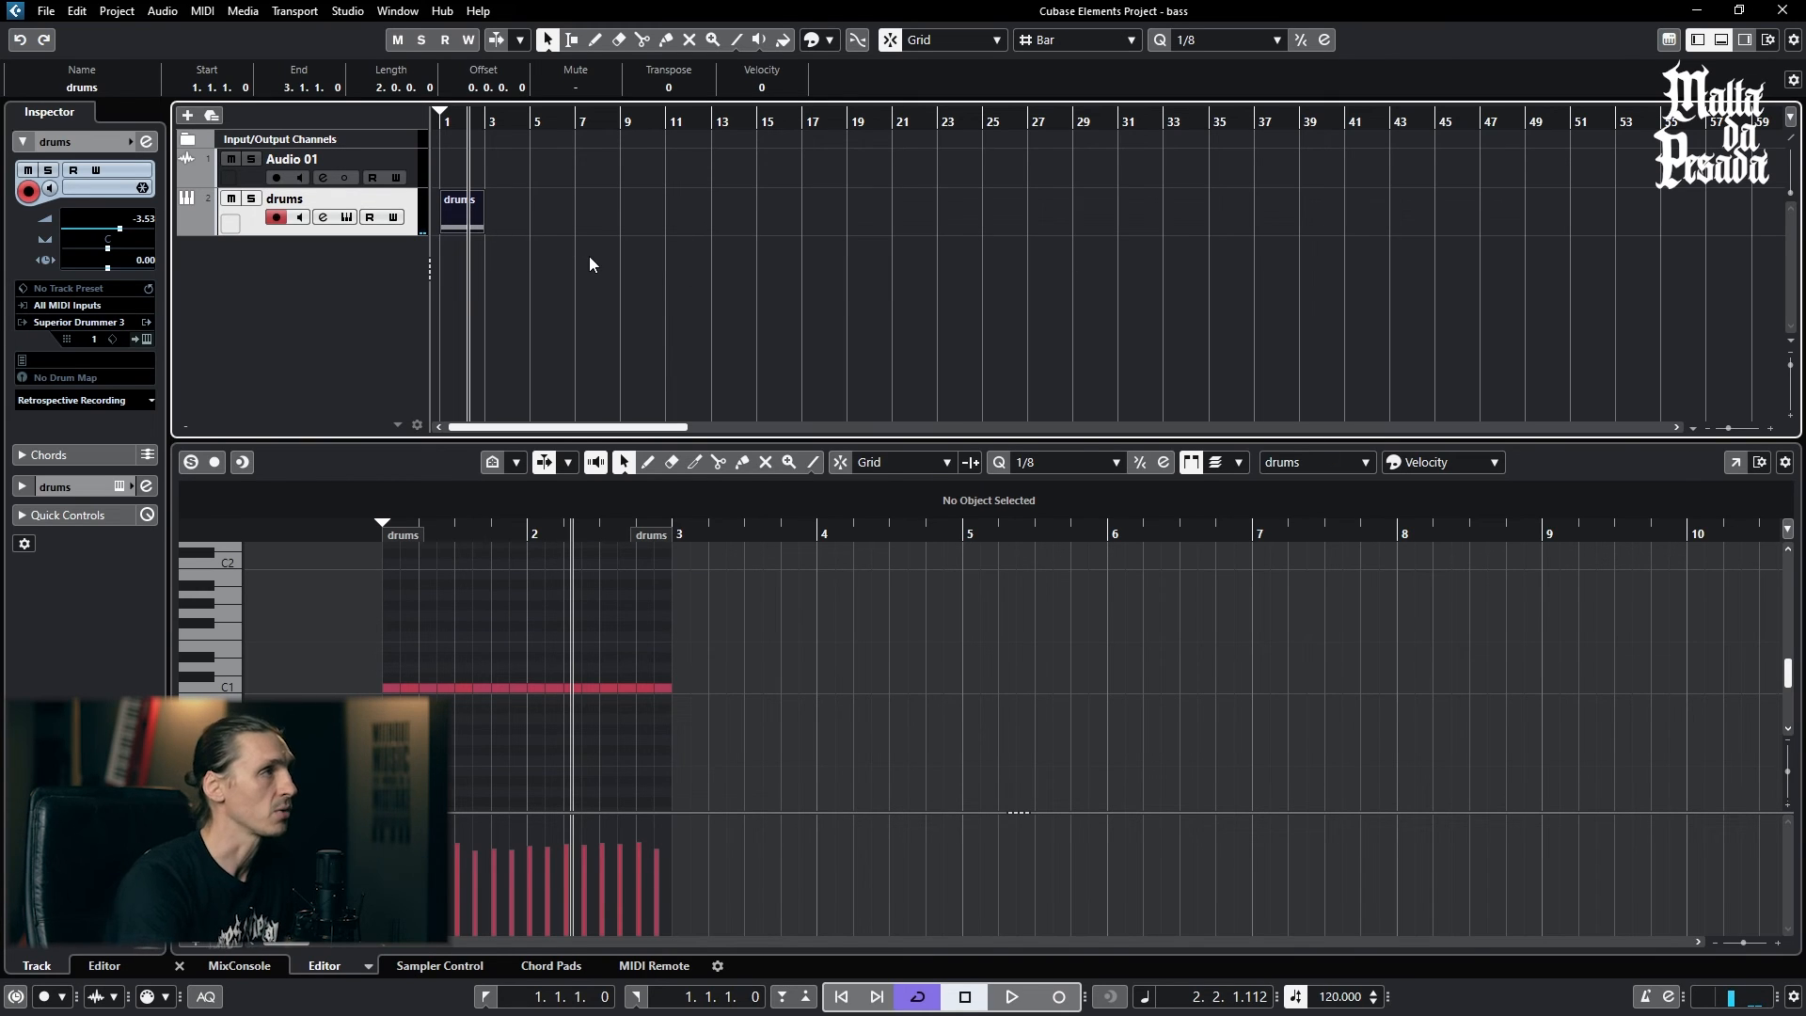
- Duplicate the two-bar drums part repeatedly along the track until the copies reach bar 25
{"action": "key", "text": "ctrl+d"}
{"action": "key", "text": "ctrl+d"}
{"action": "key", "text": "ctrl+d"}
{"action": "key", "text": "ctrl+d"}
{"action": "key", "text": "ctrl+d"}
{"action": "key", "text": "ctrl+d"}
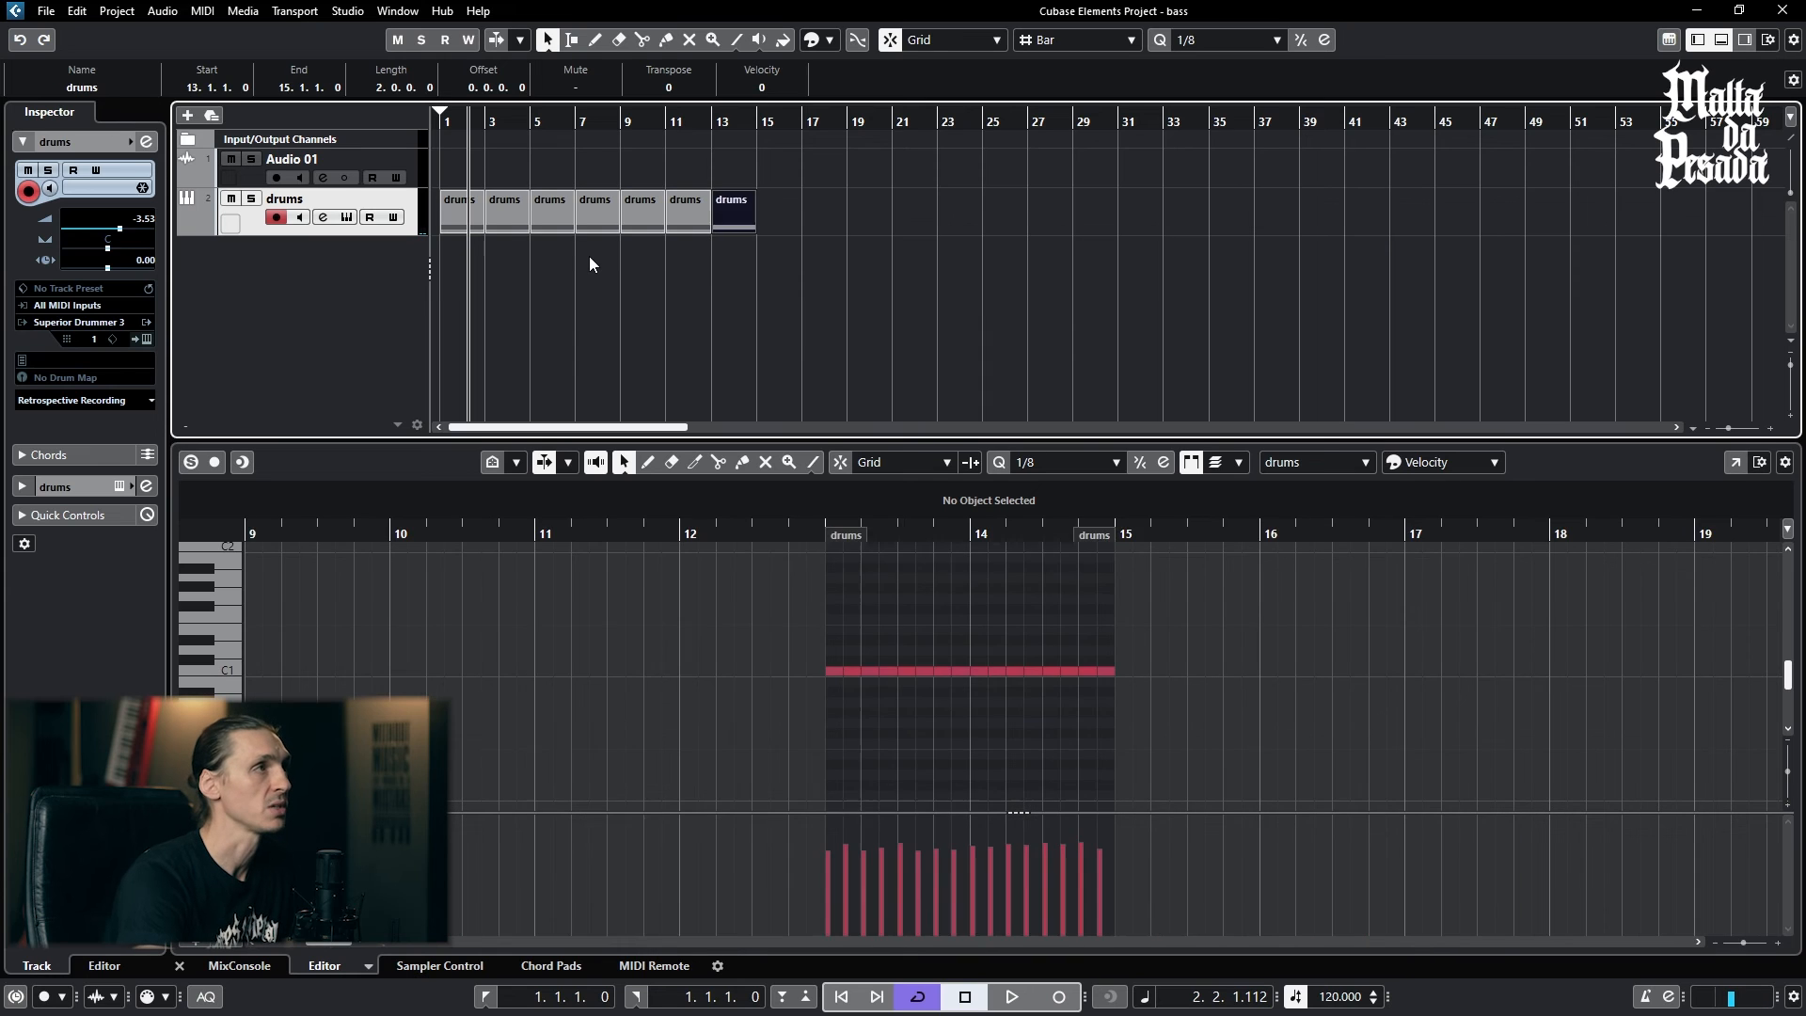
{"action": "key", "text": "ctrl+d"}
{"action": "key", "text": "ctrl+d"}
{"action": "key", "text": "ctrl+d"}
{"action": "key", "text": "ctrl+d"}
{"action": "key", "text": "ctrl+d"}
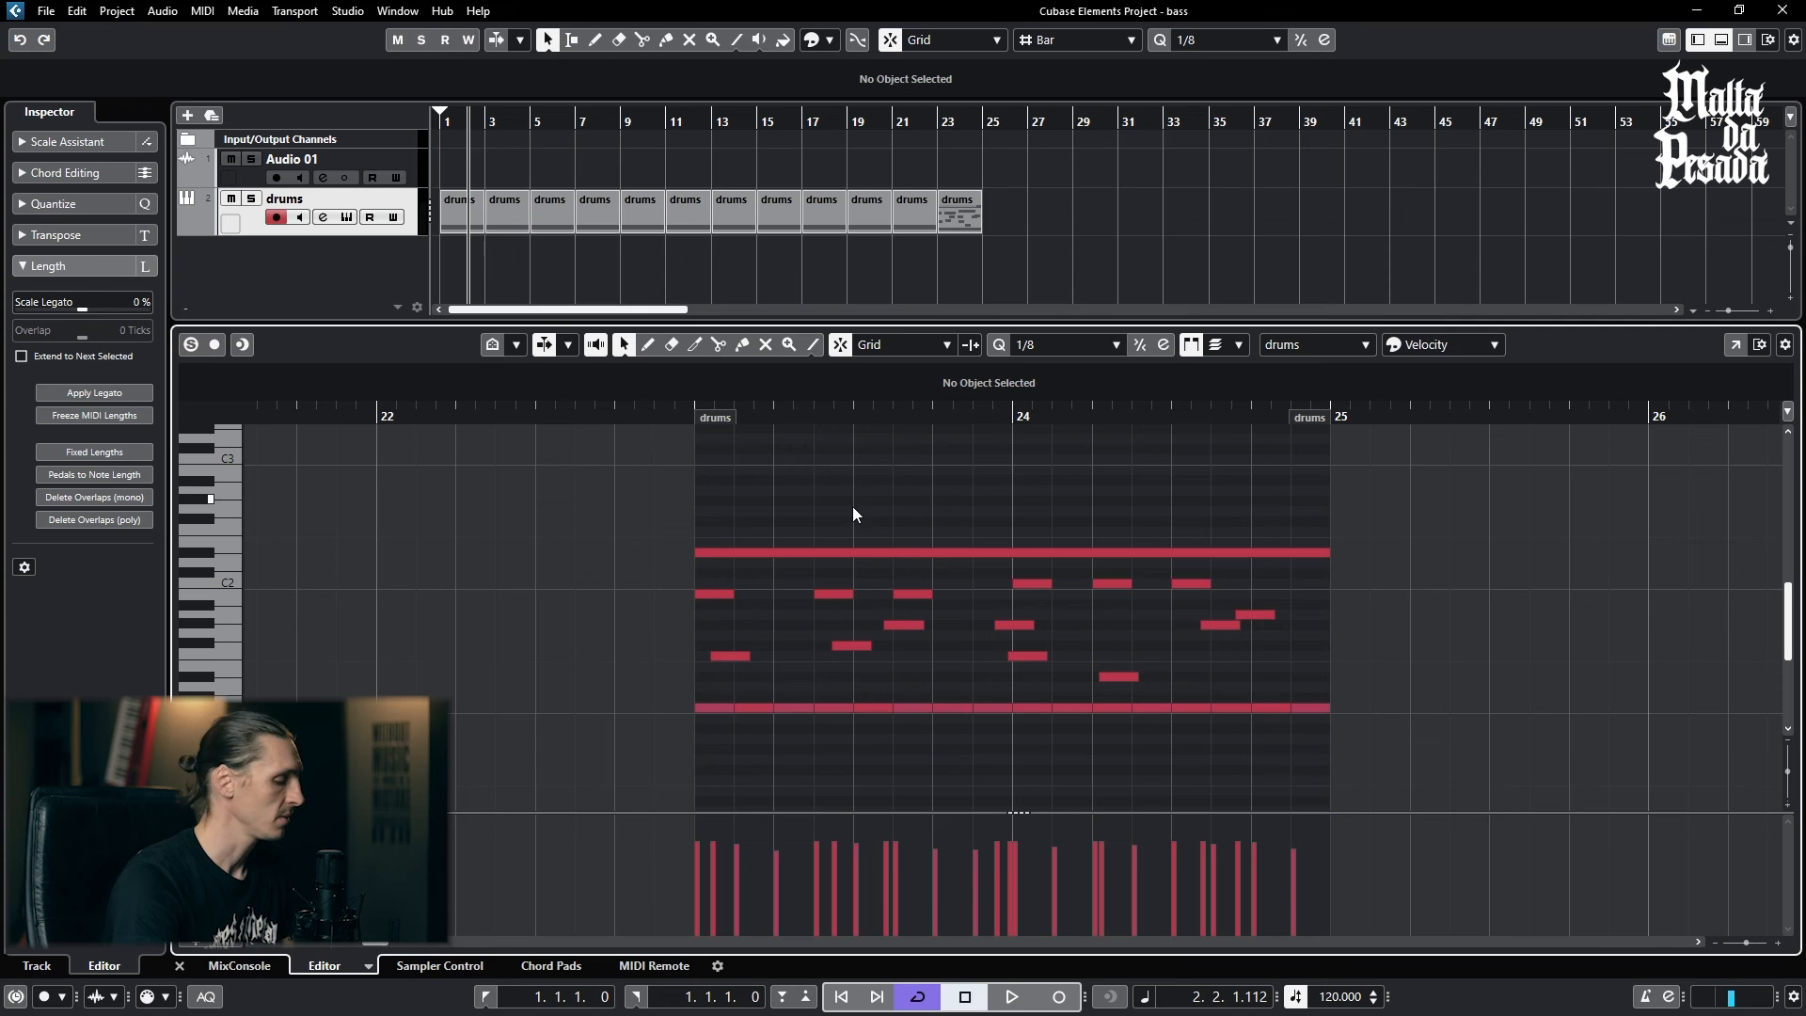
- With snap off, split the long D#2 note in bars 23–24 into equal repeated pieces, cutting at about 23.1.4.33
{"action": "key", "text": "3"}
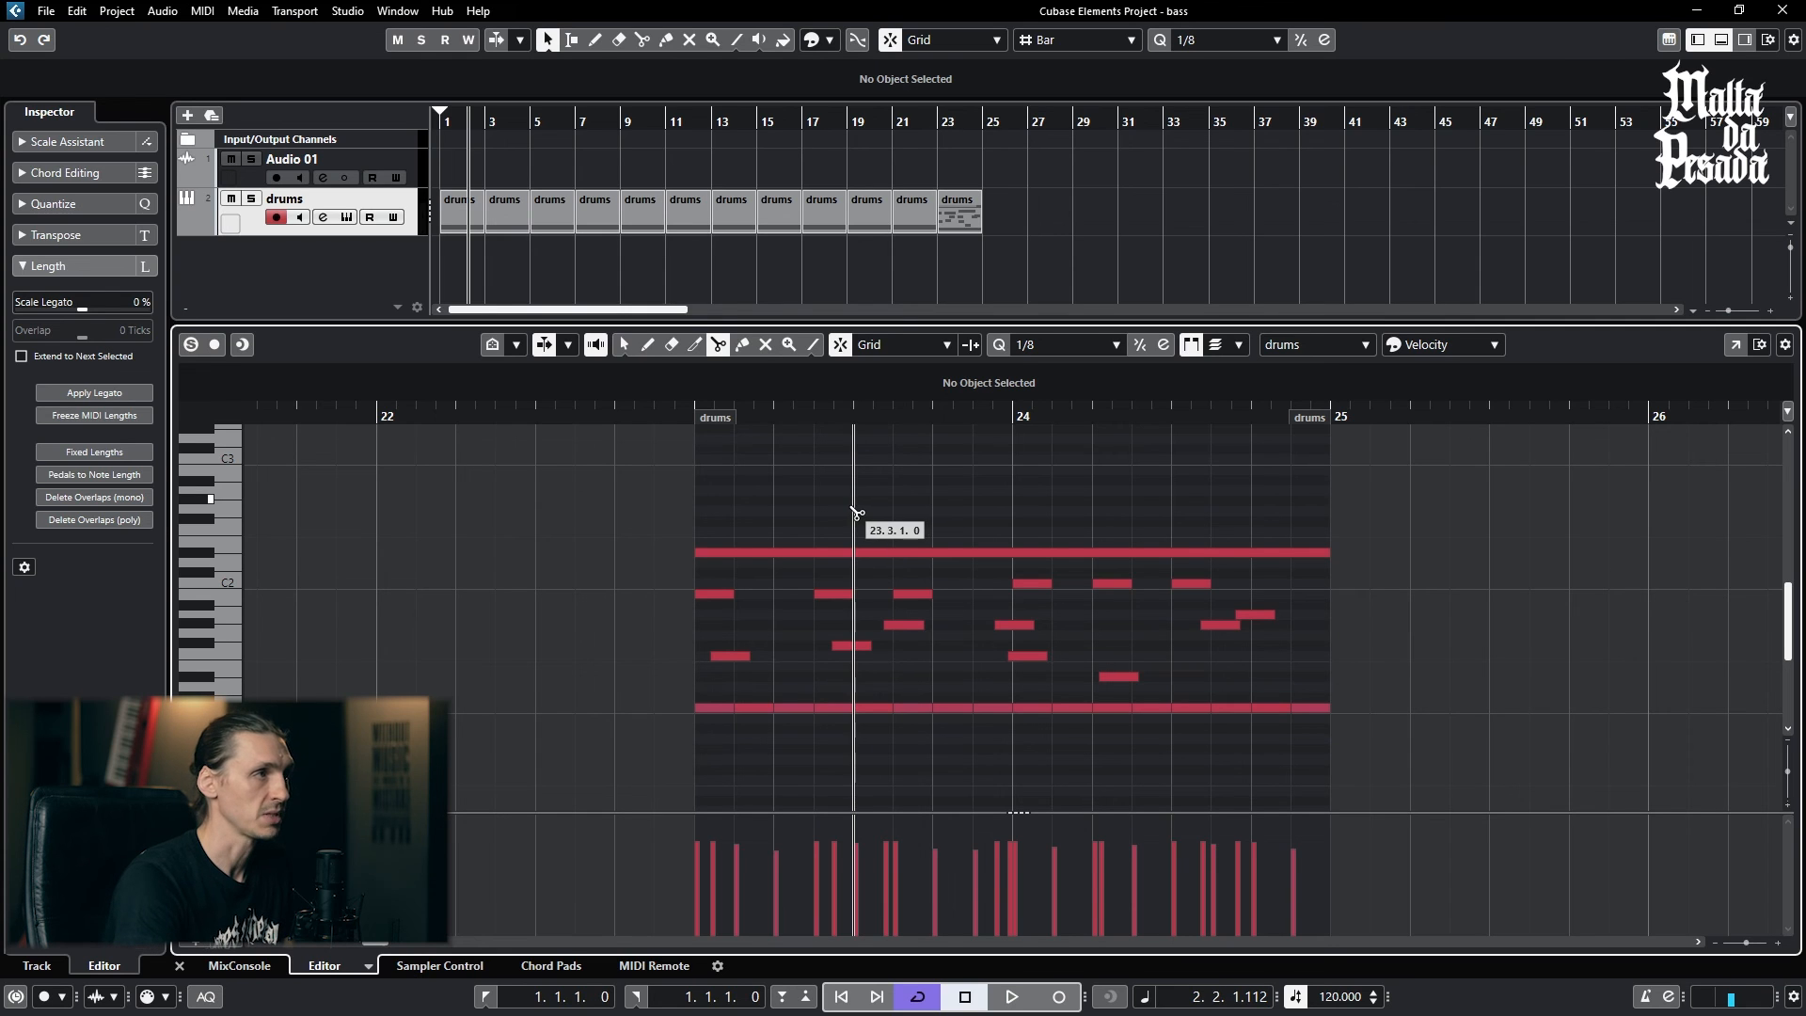
{"action": "left_click", "coordinate": [736, 554], "text": "alt"}
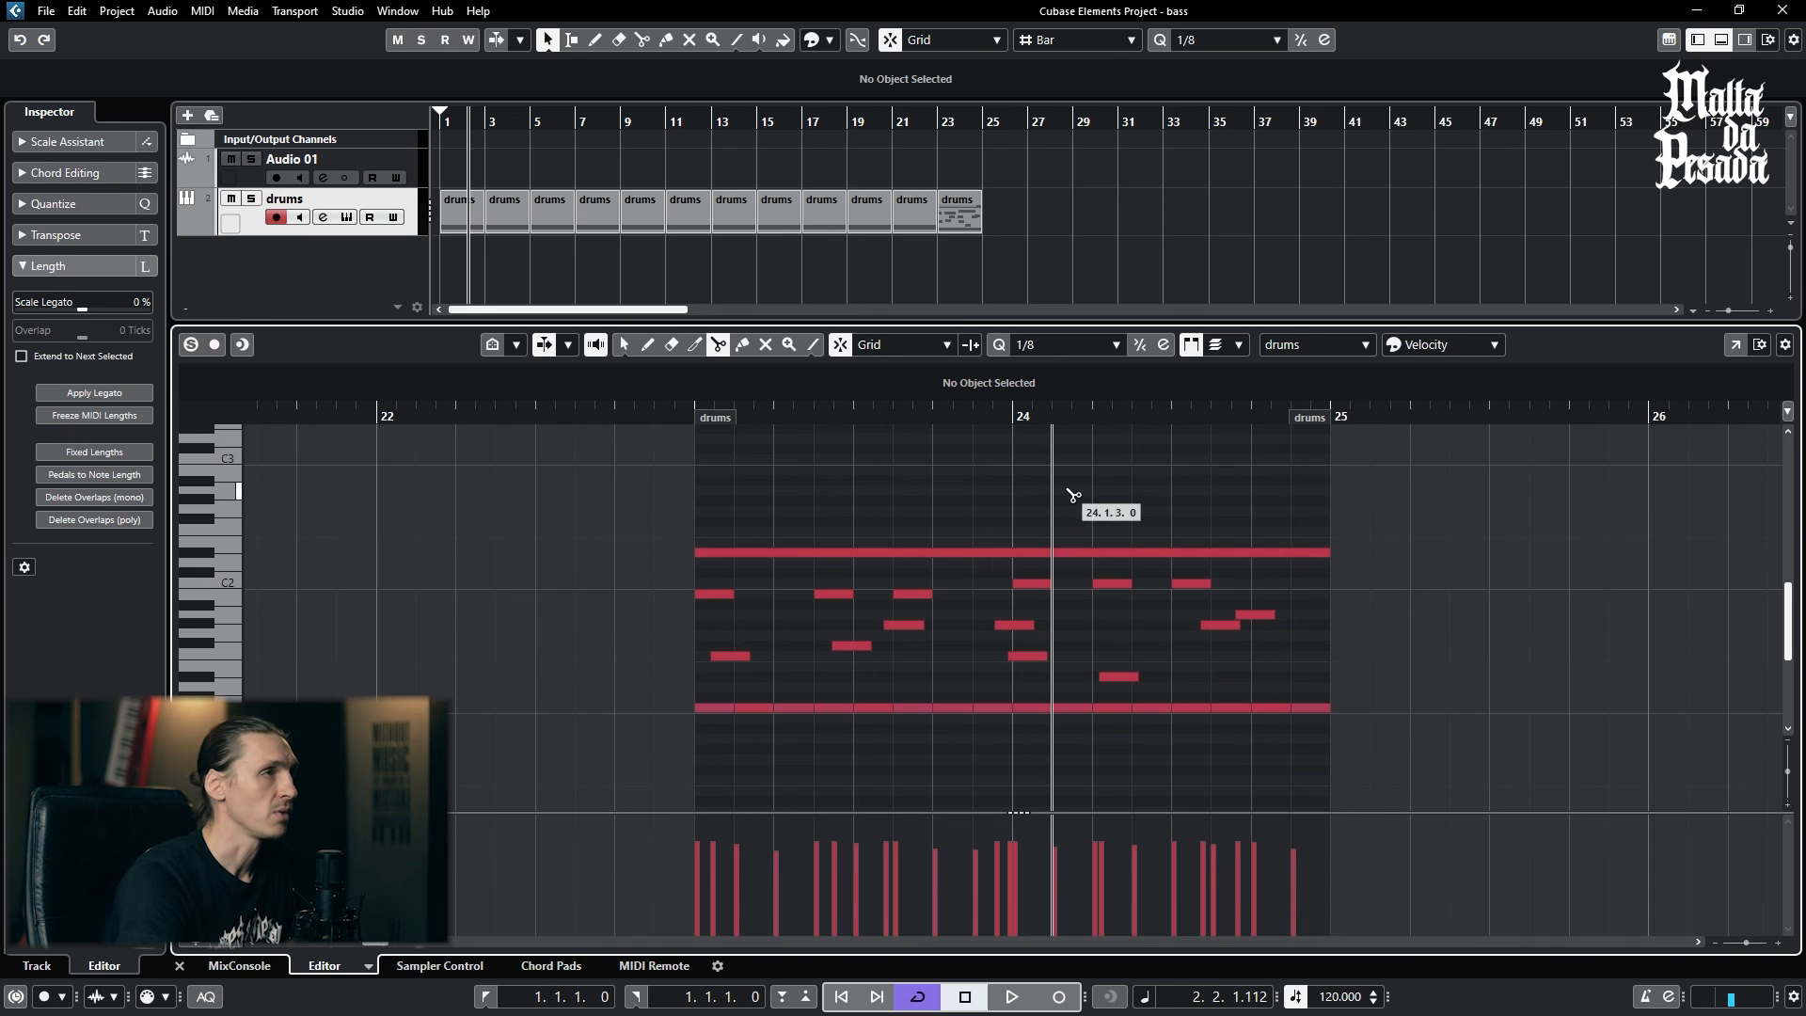
{"action": "left_click", "coordinate": [841, 348]}
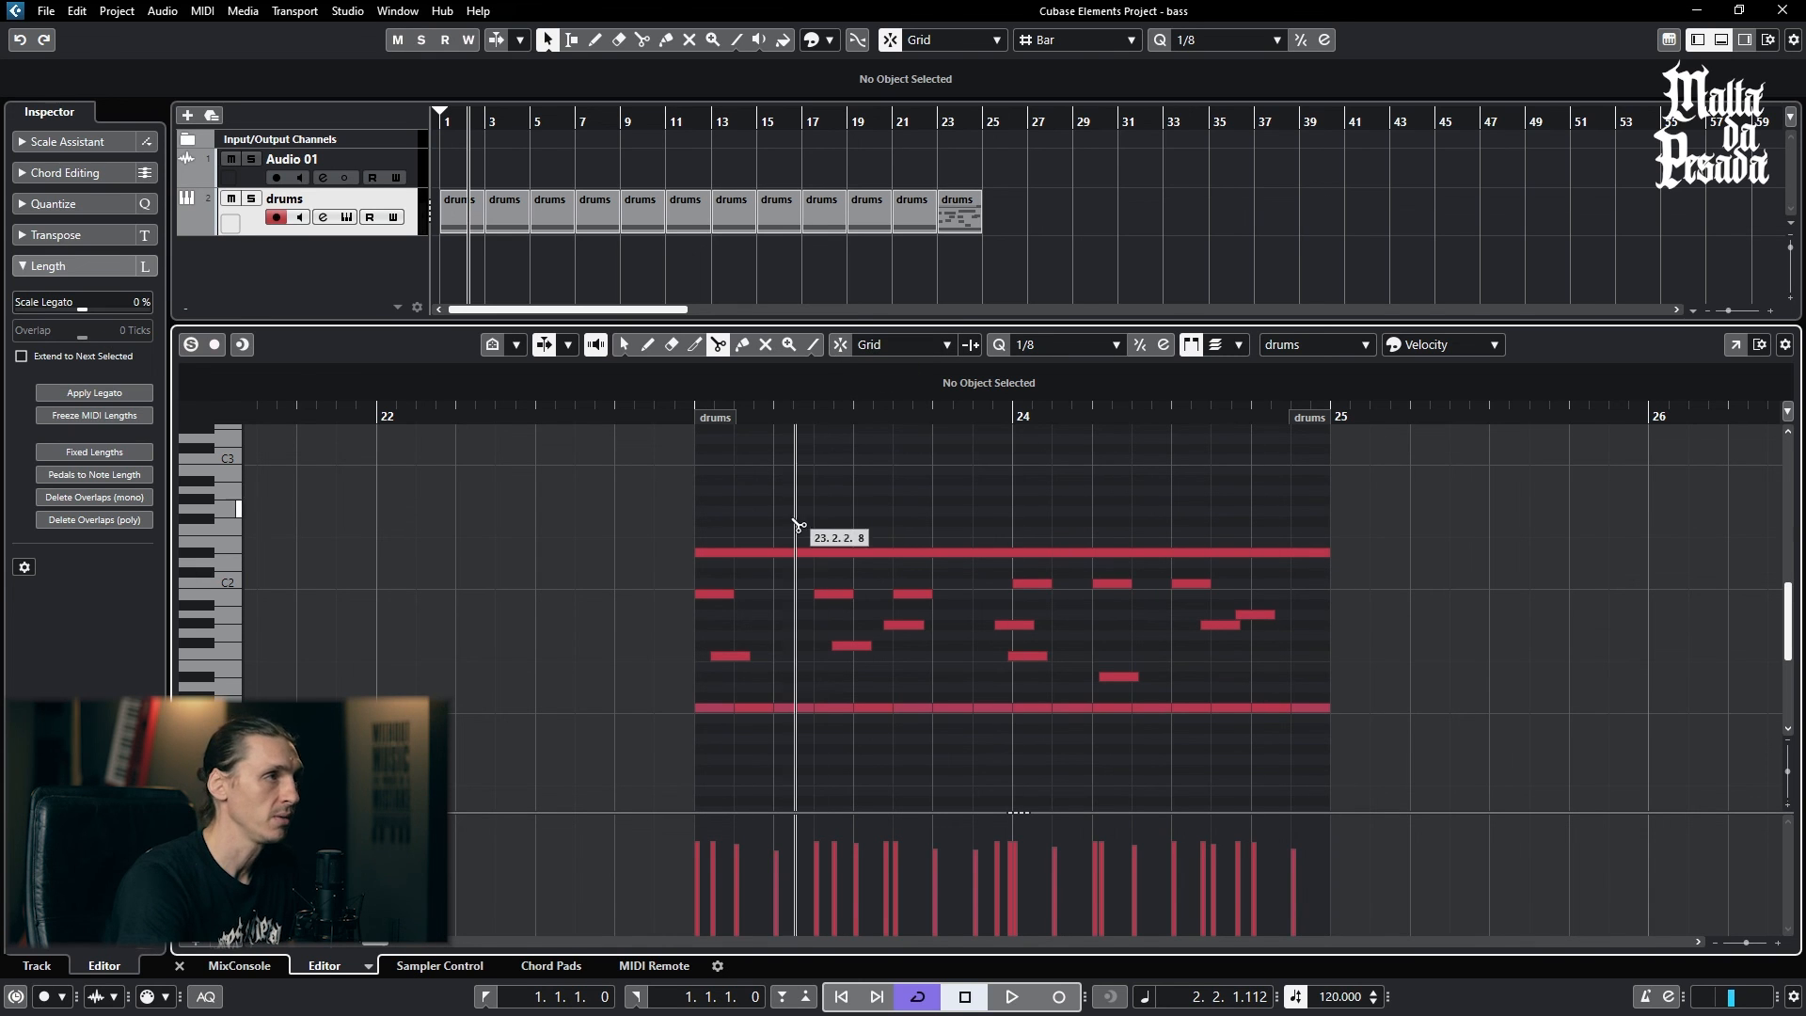
{"action": "left_click", "coordinate": [766, 555]}
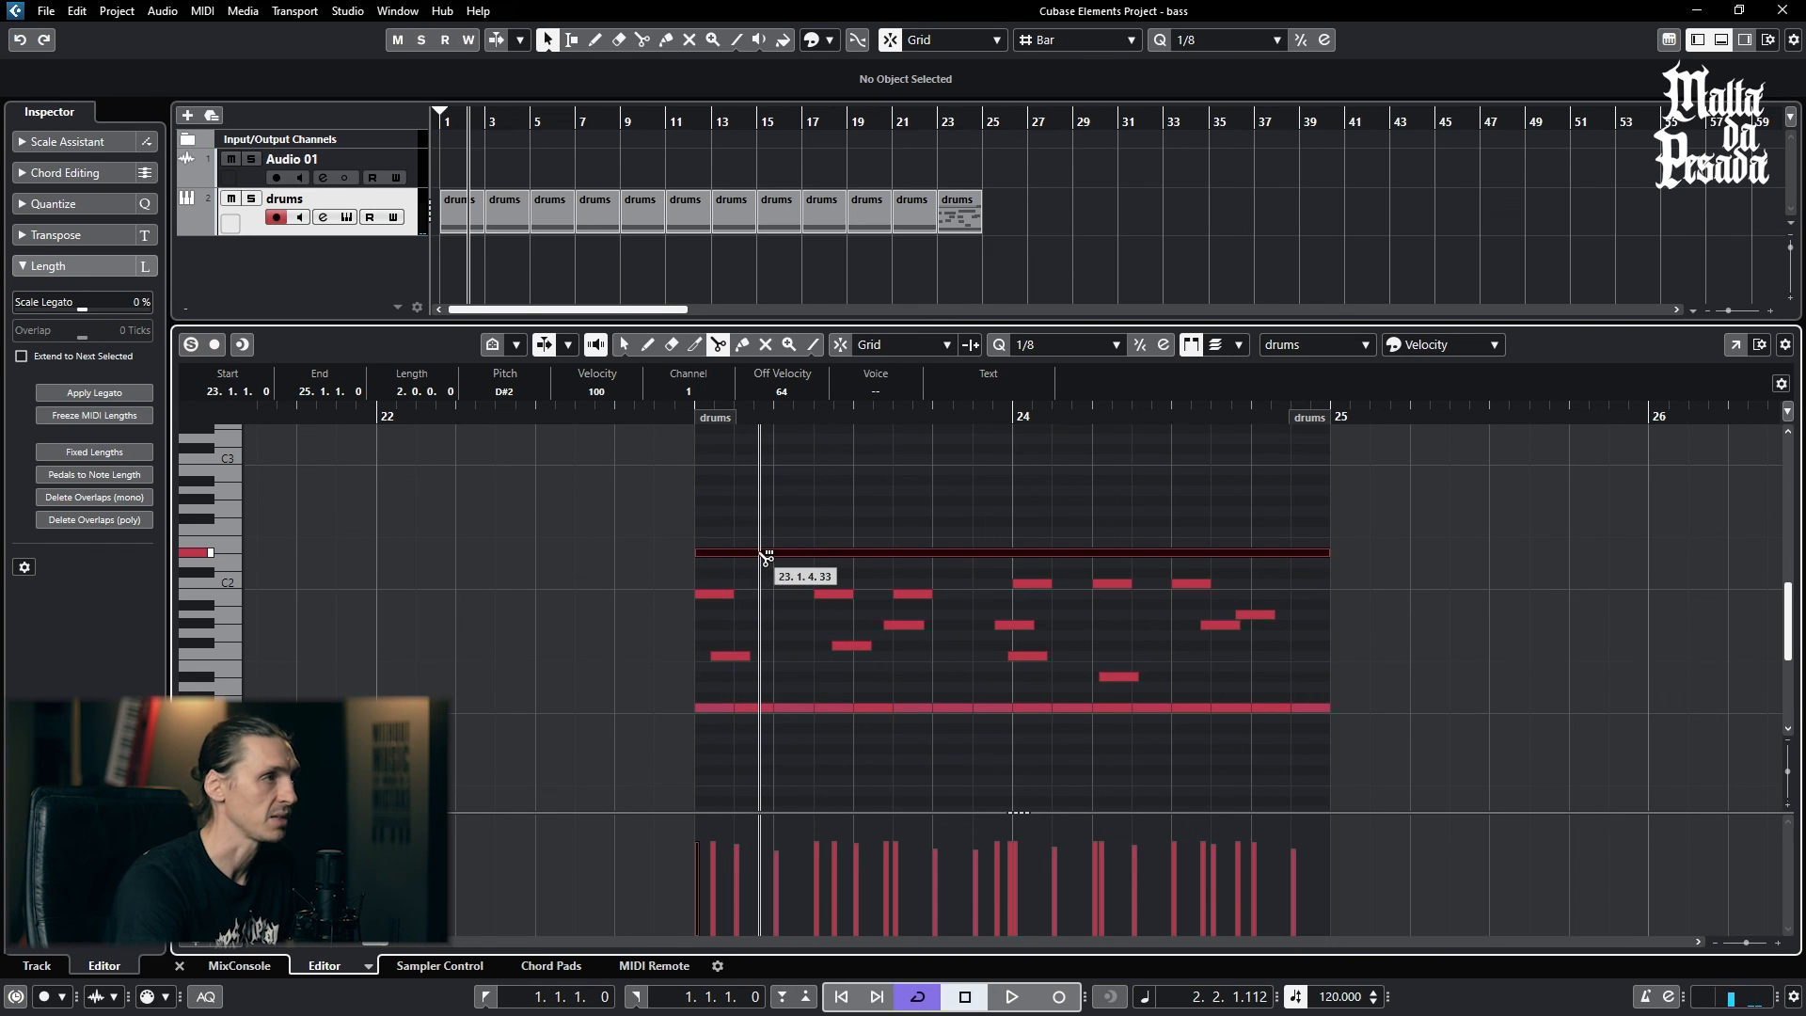
{"action": "left_click", "coordinate": [764, 555], "text": "alt"}
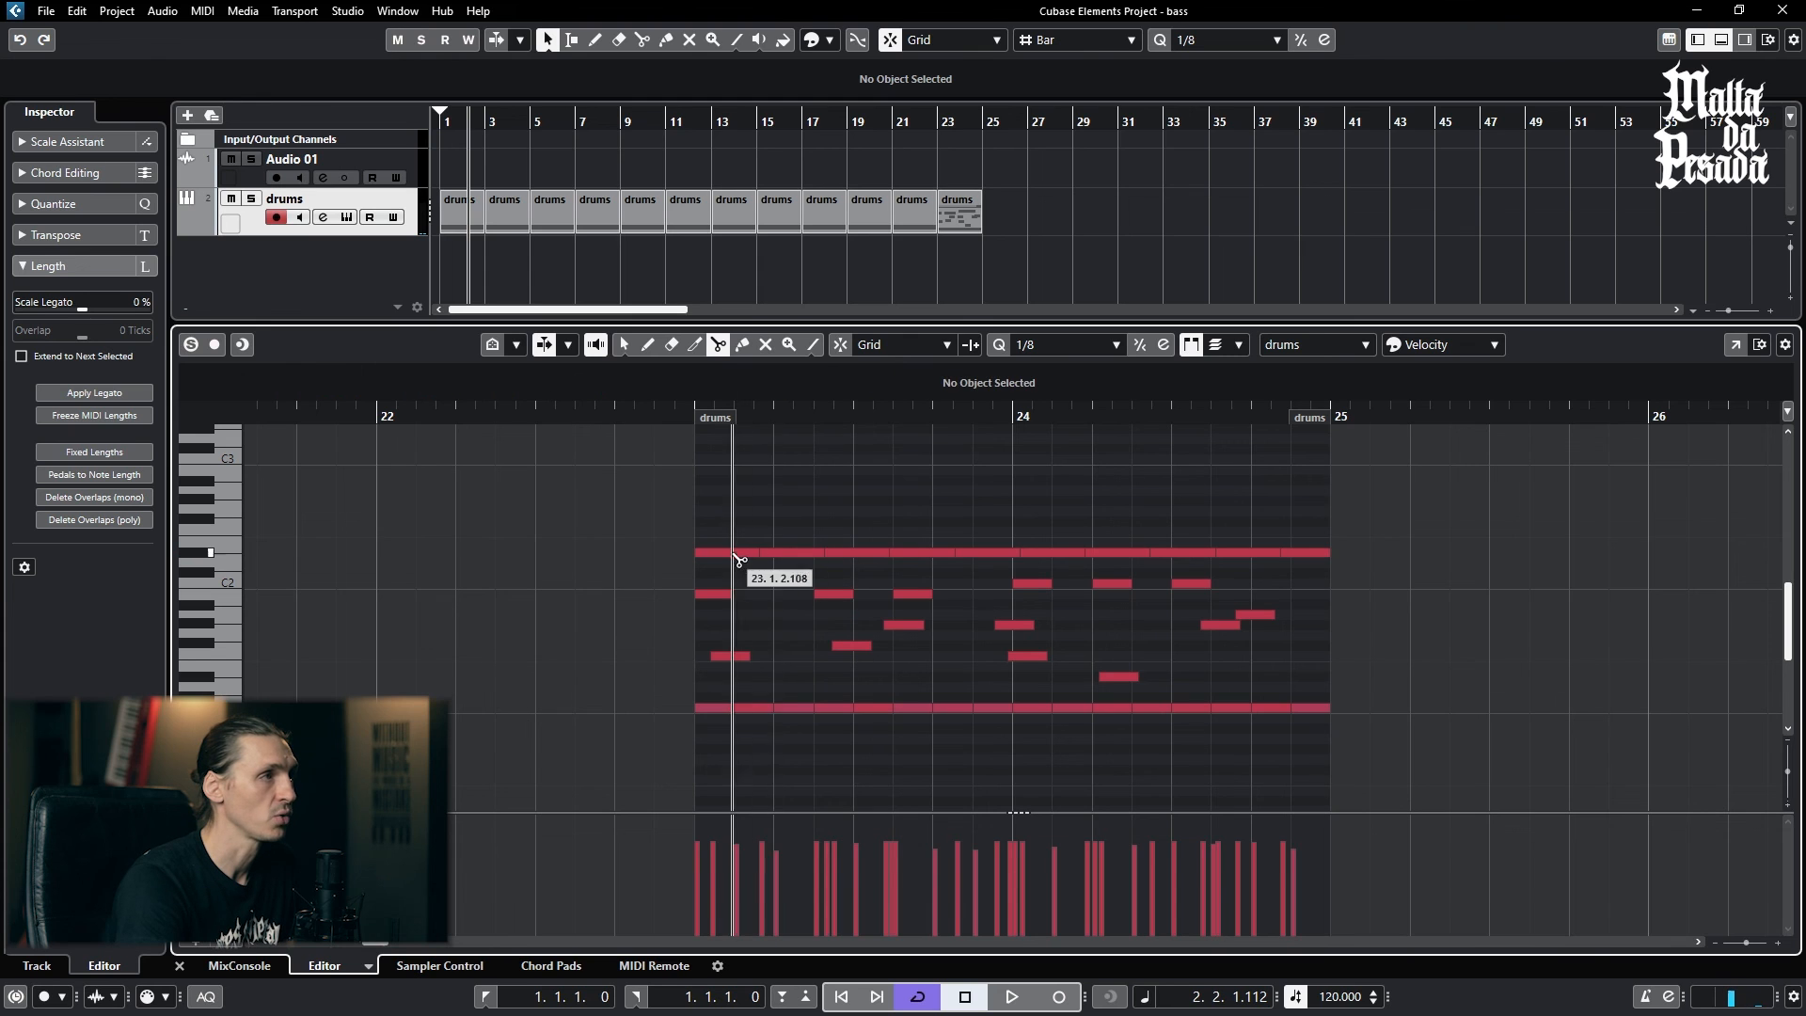